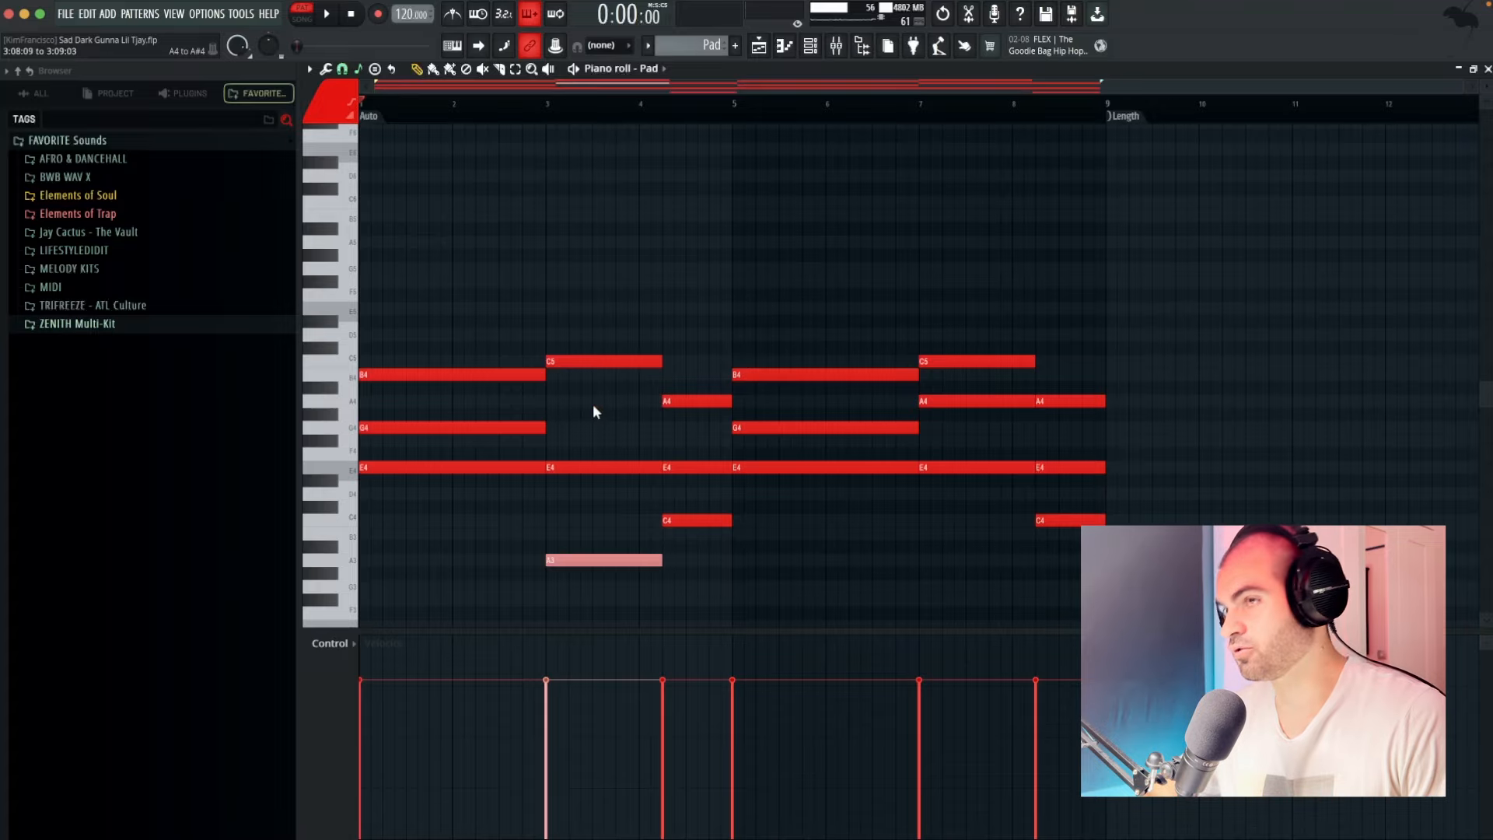
- Lower the C5 note of the pad's second chord by one octave
left_click_drag(592, 403, 613, 339)
key("ctrl+Down")
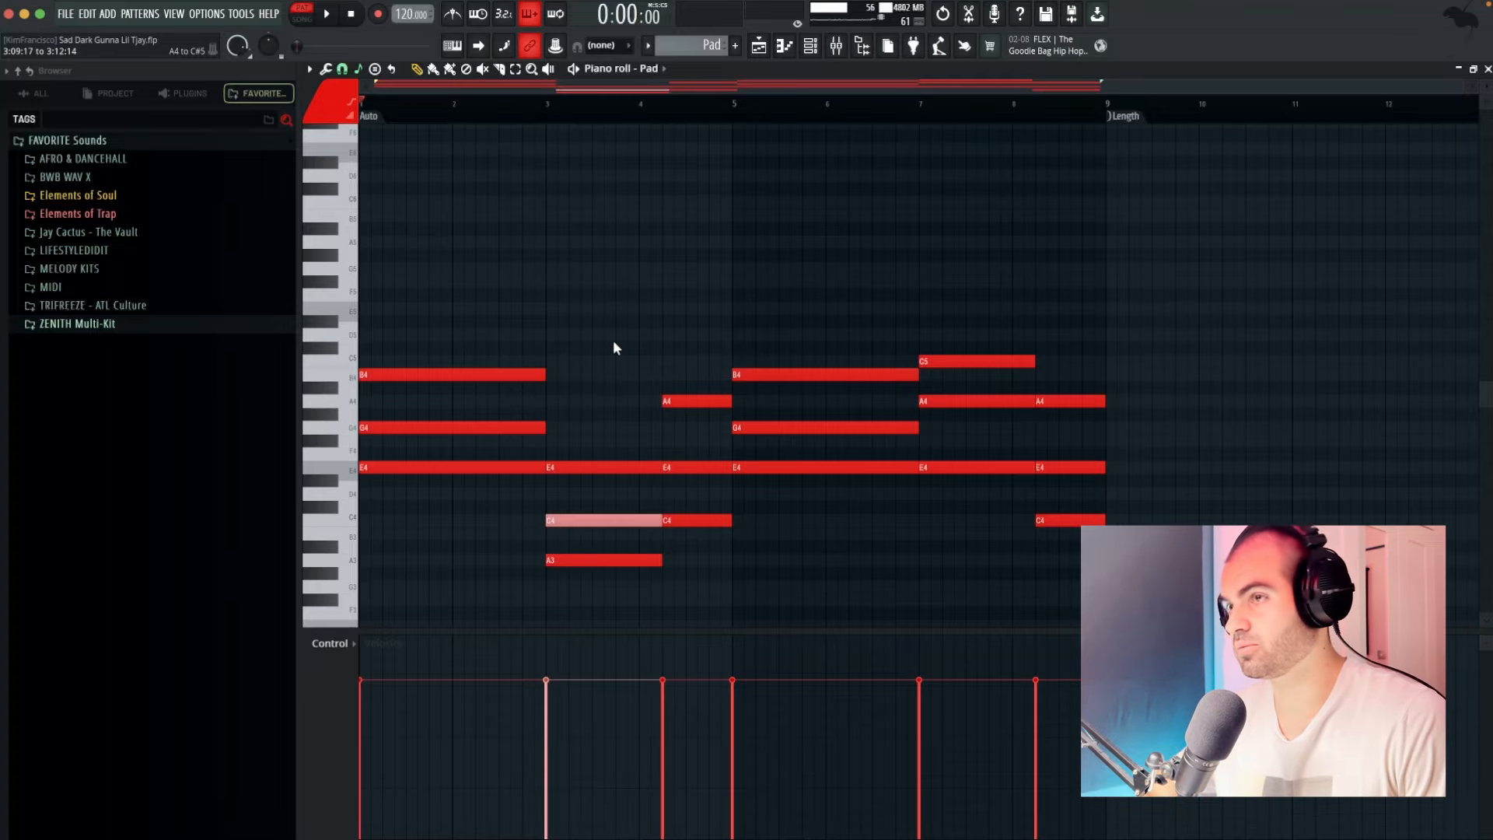
- Open the Pad channel's Kontakt instrument from the Channel rack, examine its preset and close it
left_click(836, 46)
left_click(869, 21)
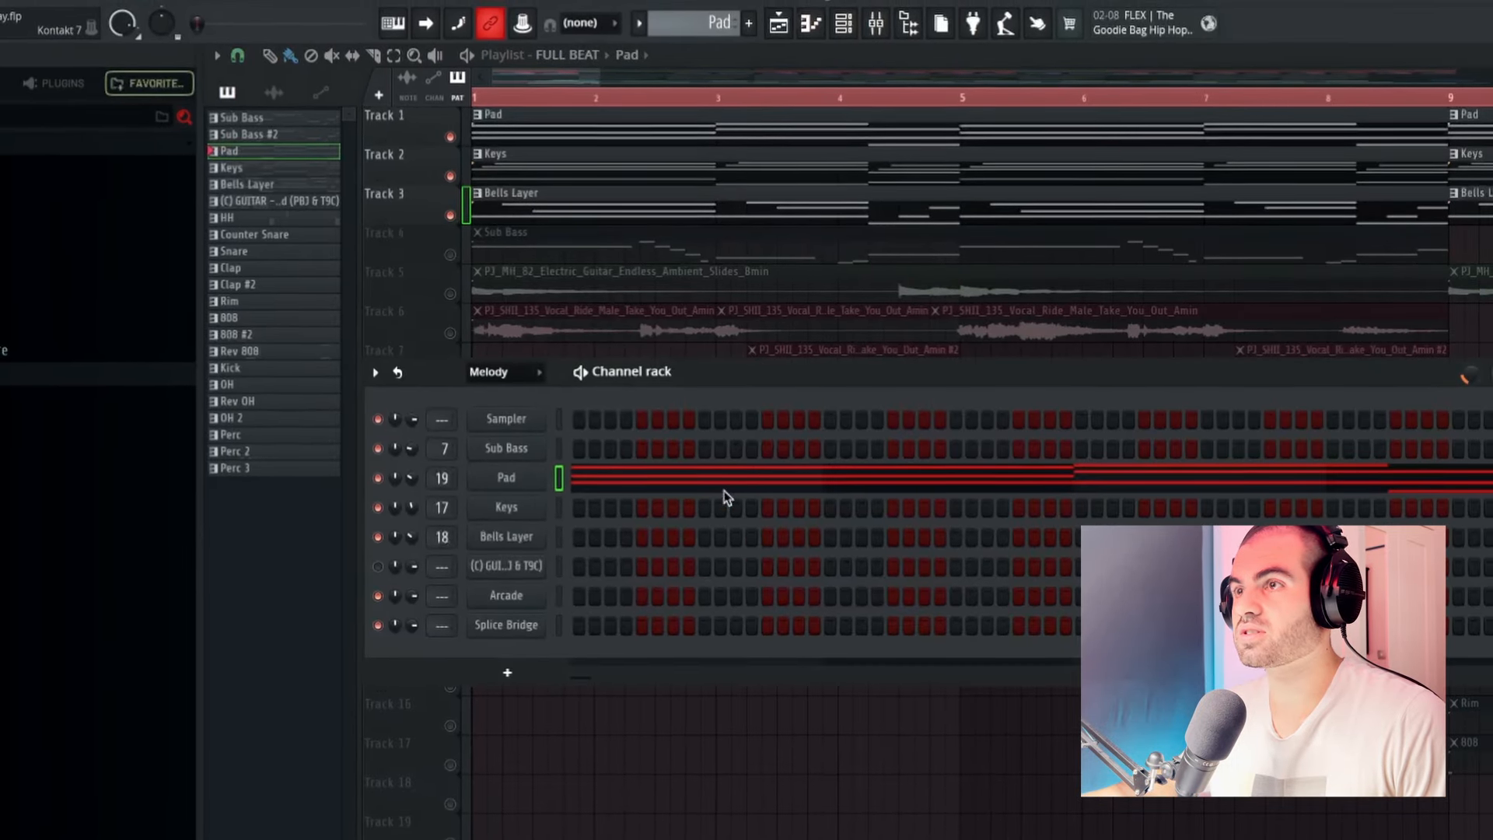
left_click(507, 478)
left_click_drag(937, 628, 941, 78)
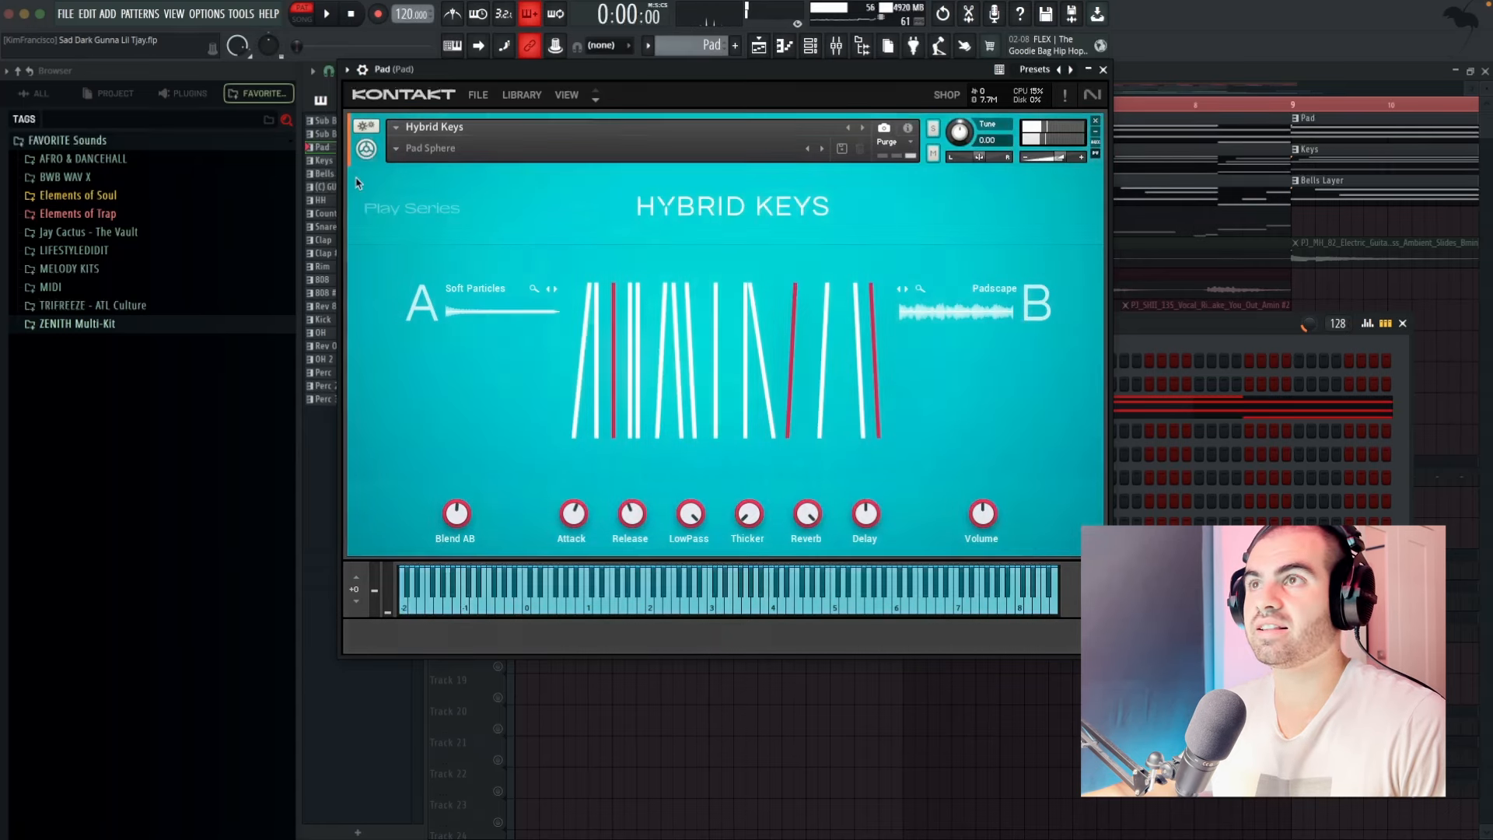
left_click(1102, 70)
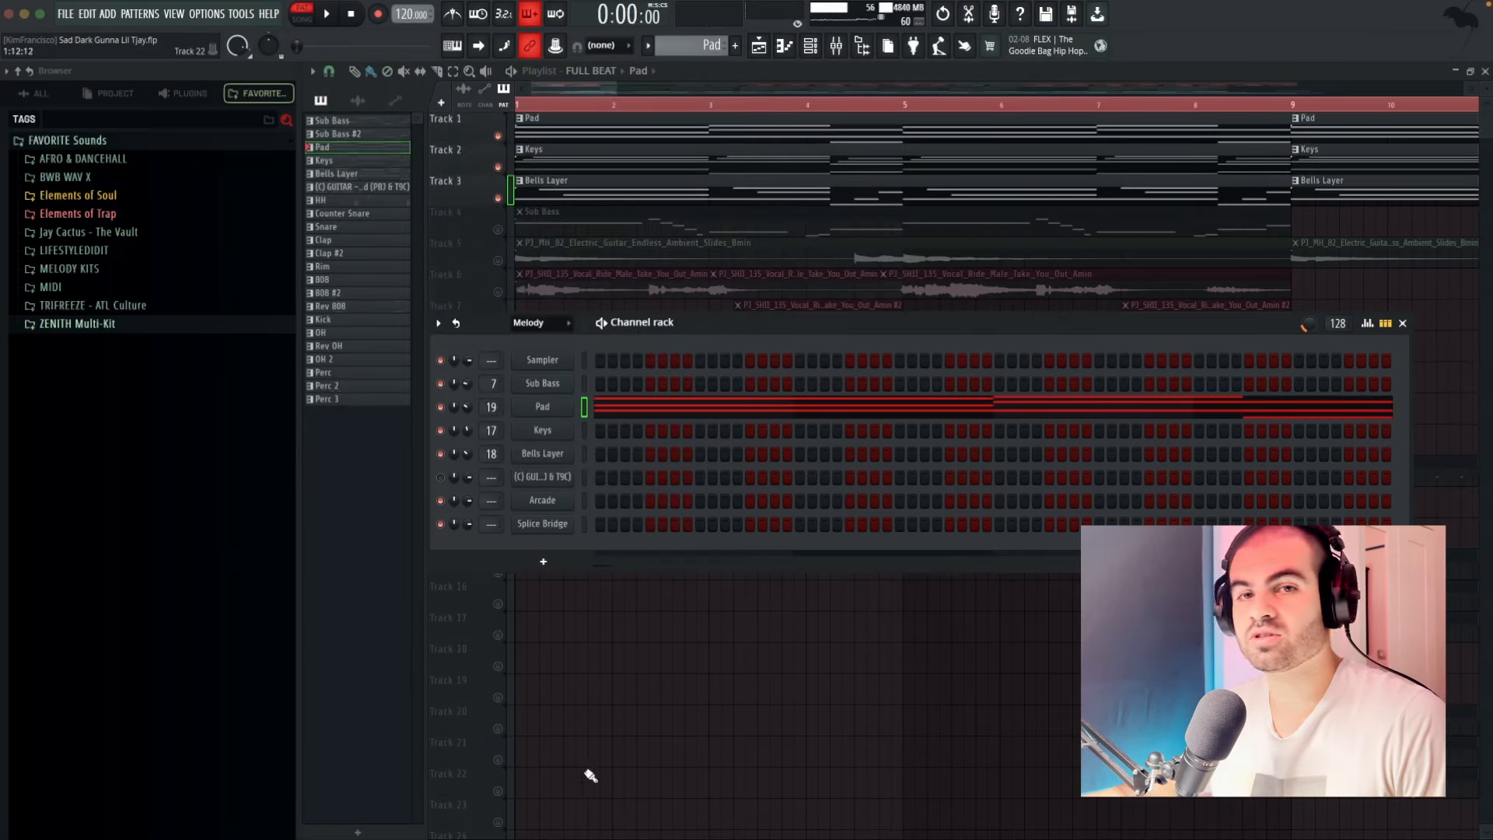
- Play the playlist to hear the Pad and Keys tracks with their first clips selected
key("F6")
key("space")
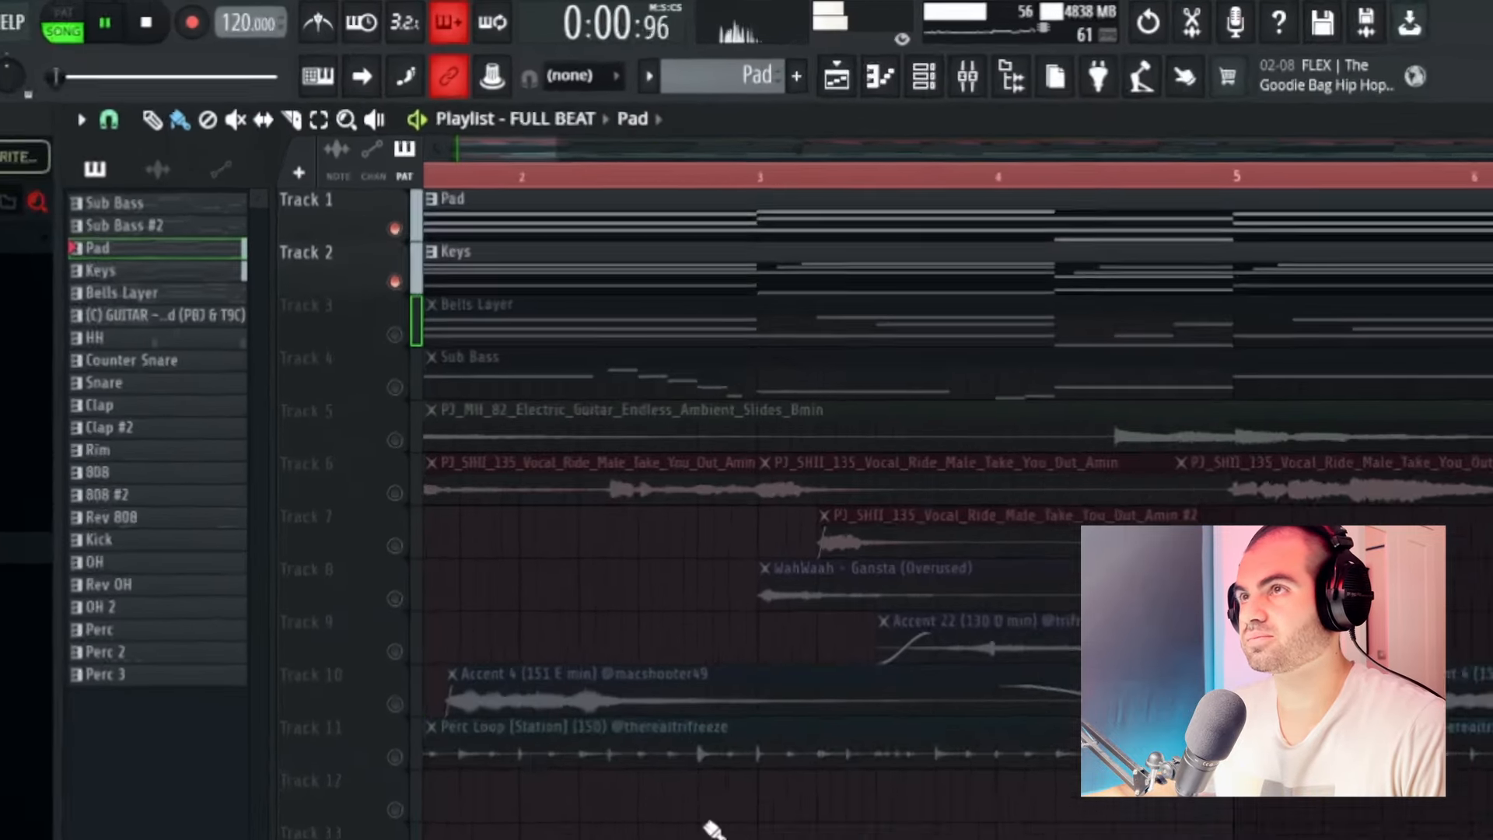
scroll(879, 575, "up", 5)
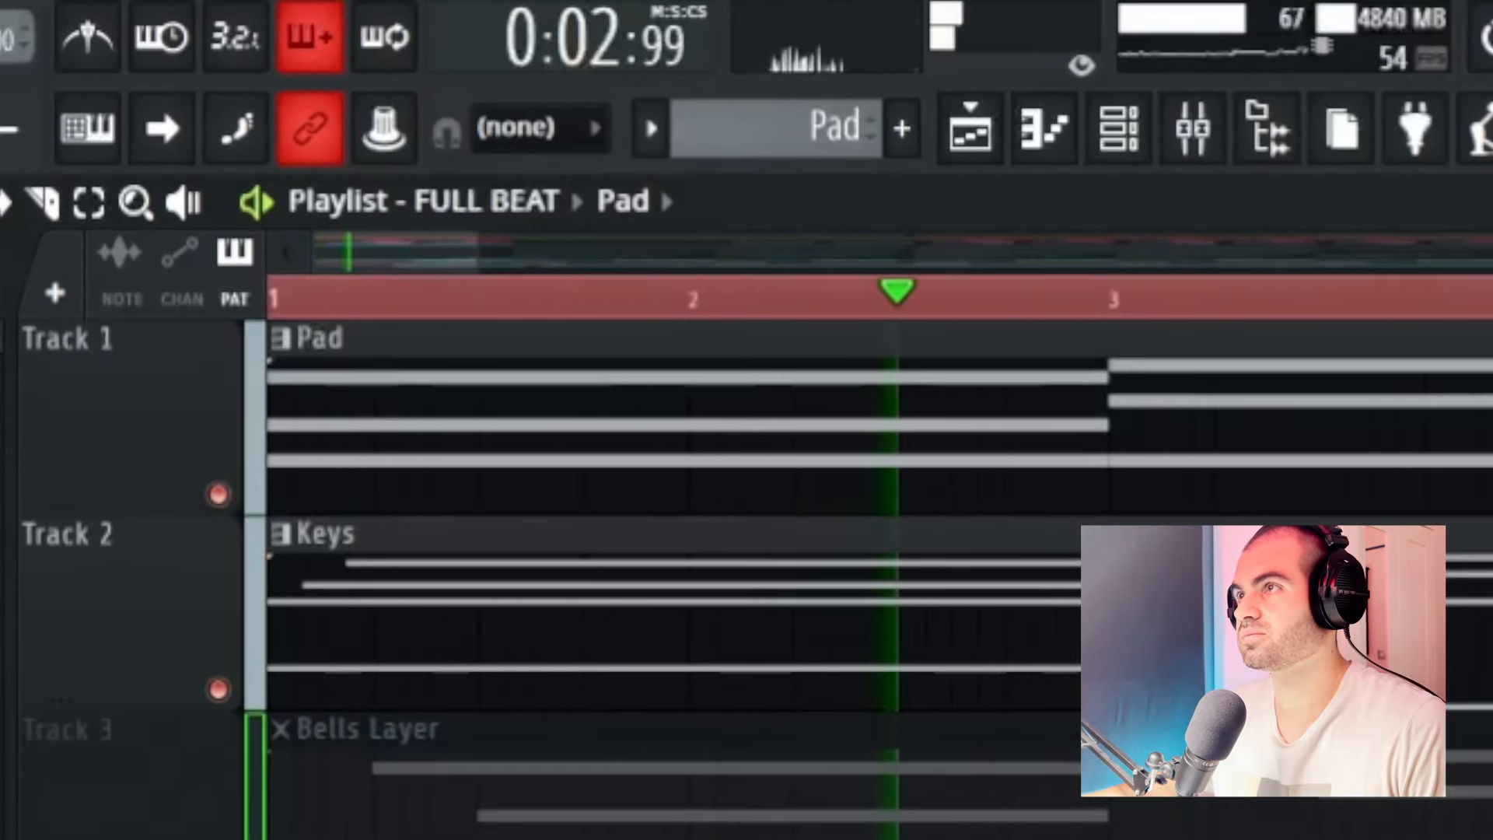
left_click_drag(703, 743, 1115, 388)
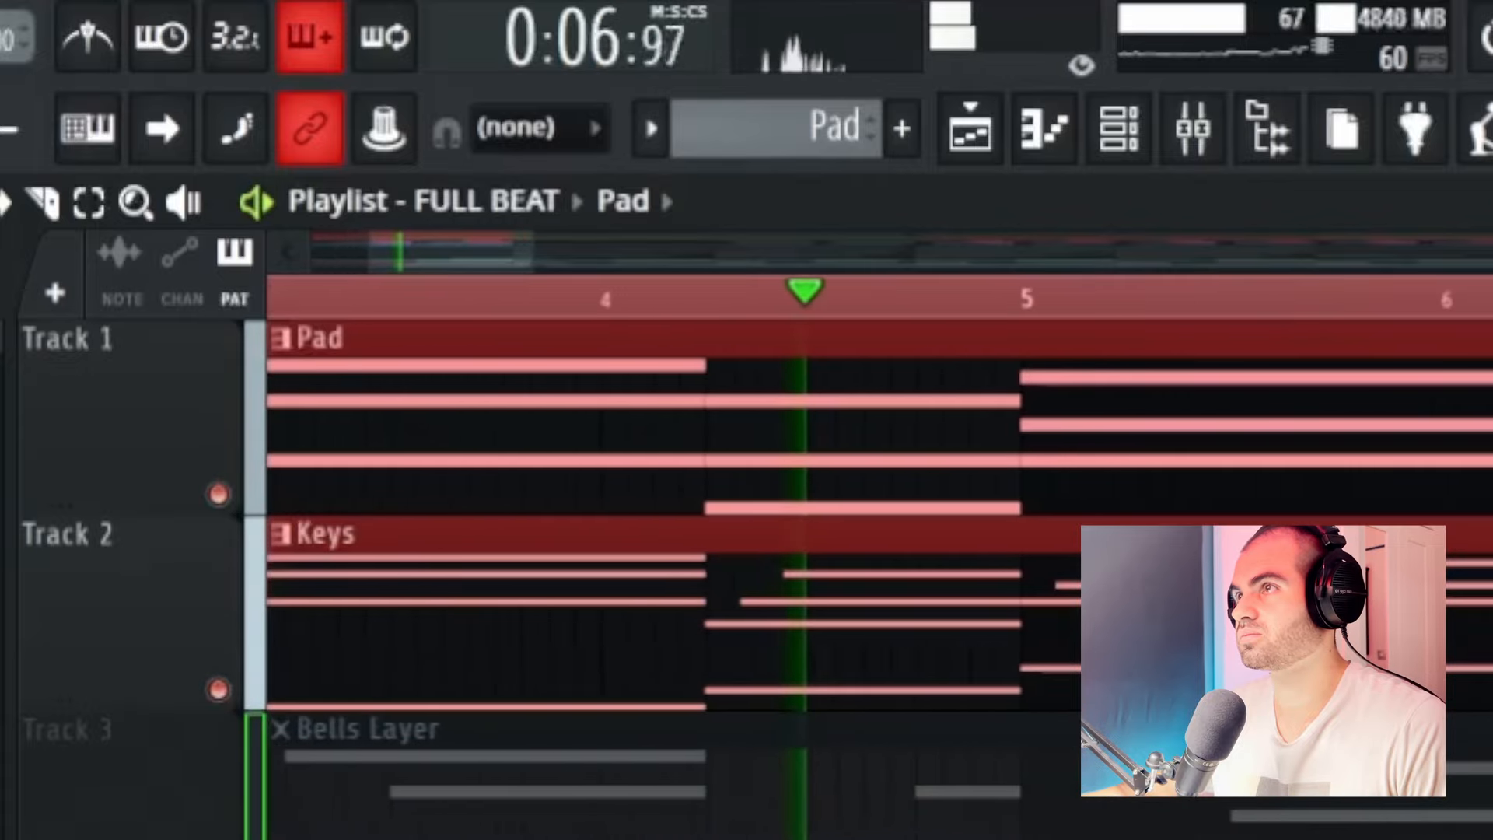
key("space")
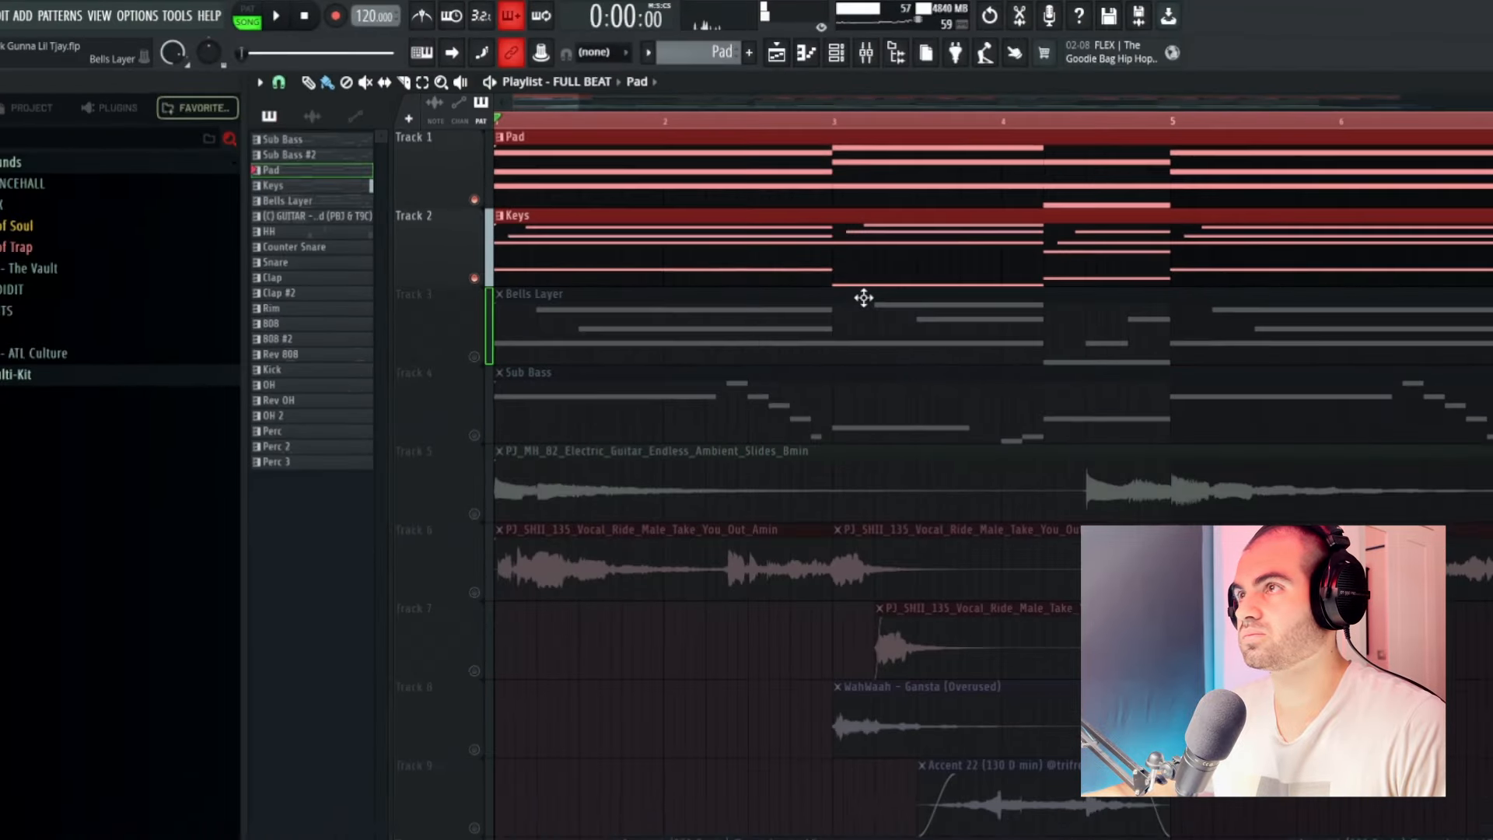
key("space")
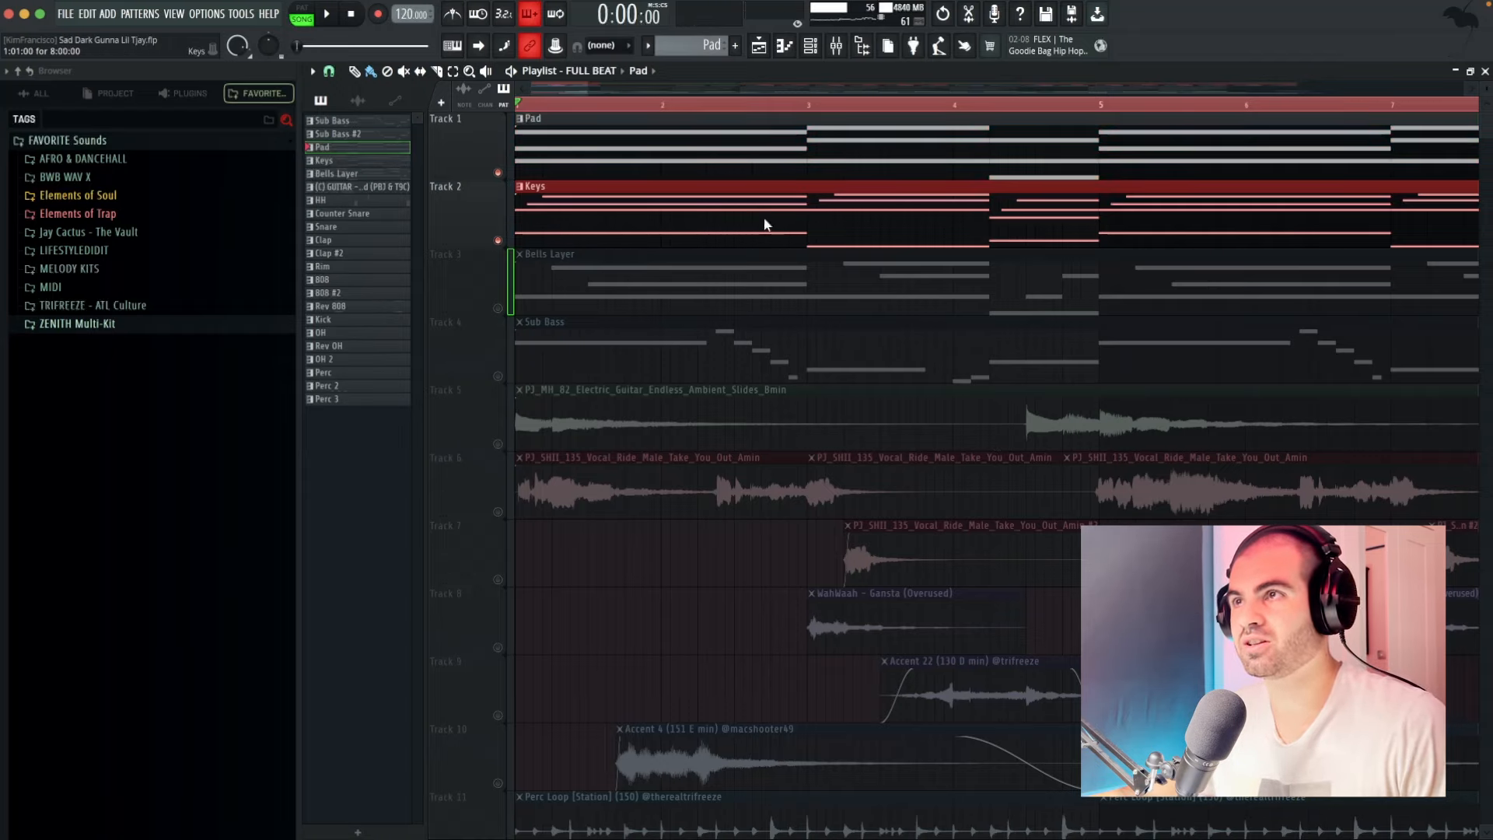
- Solo the Bells Layer track and open its pattern in the Piano roll
left_click_drag(684, 212, 839, 206)
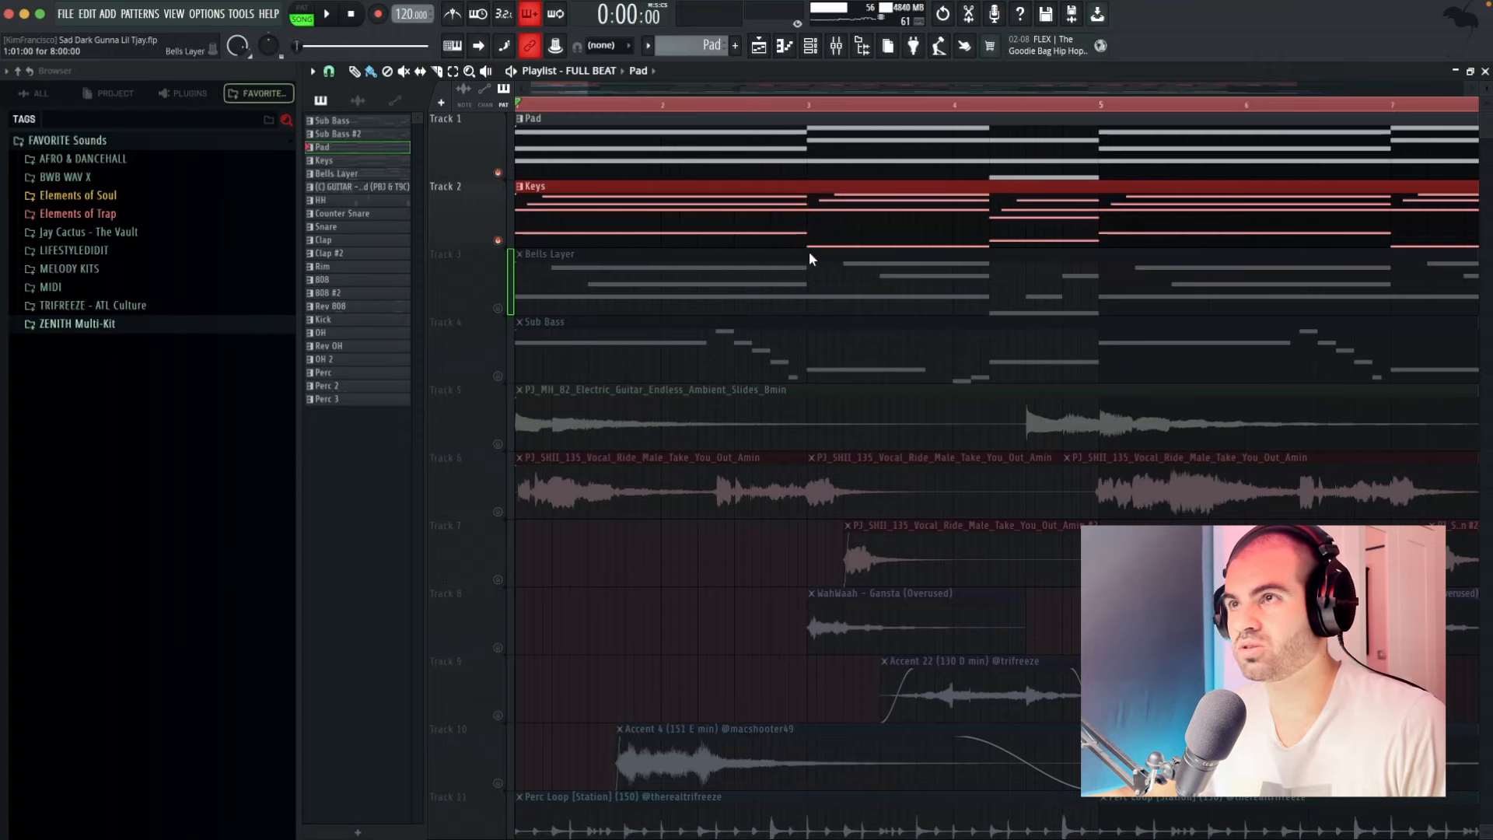
right_click(498, 308)
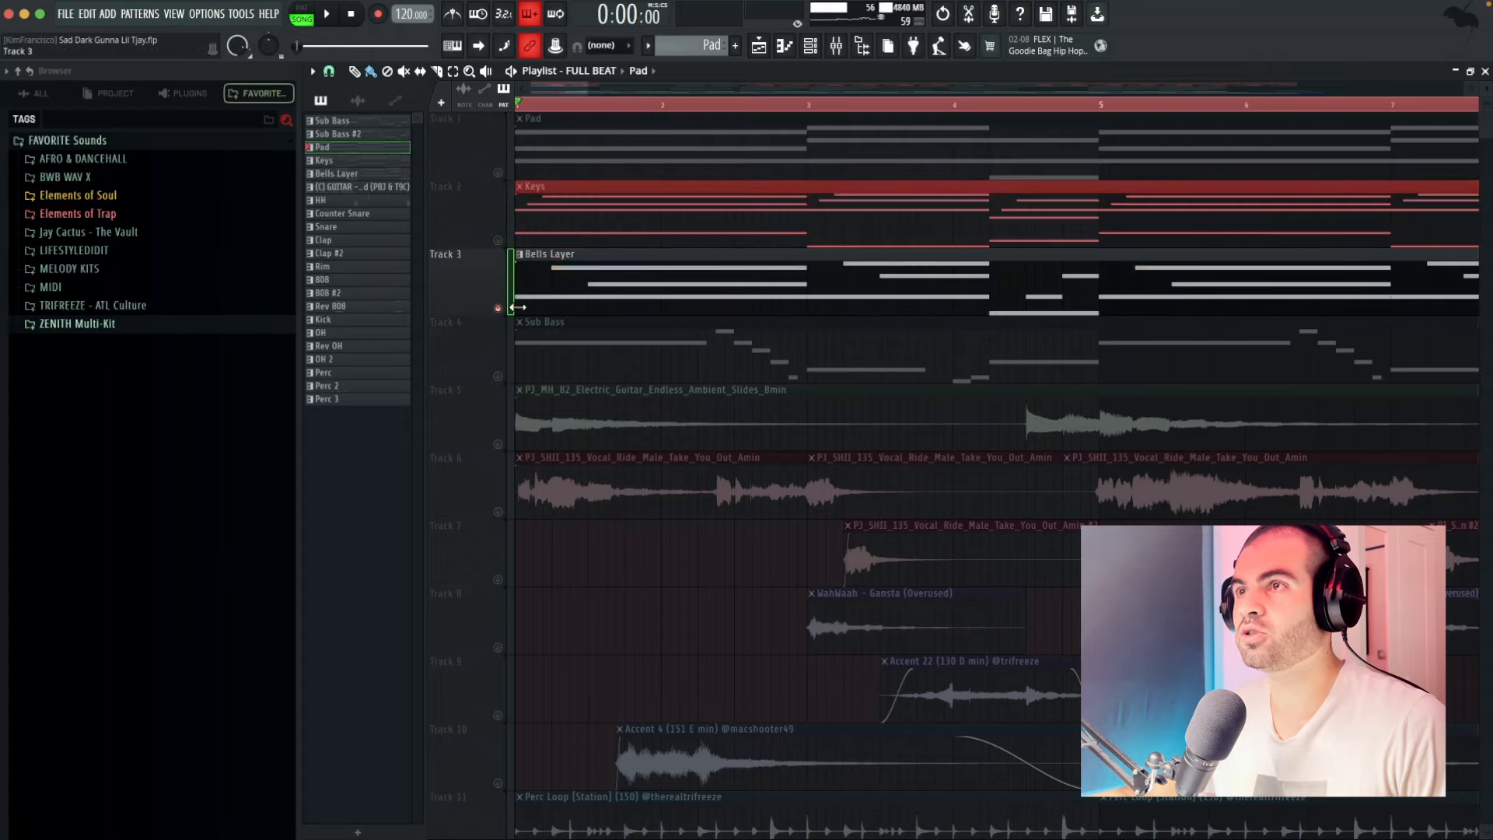
double_click(625, 283)
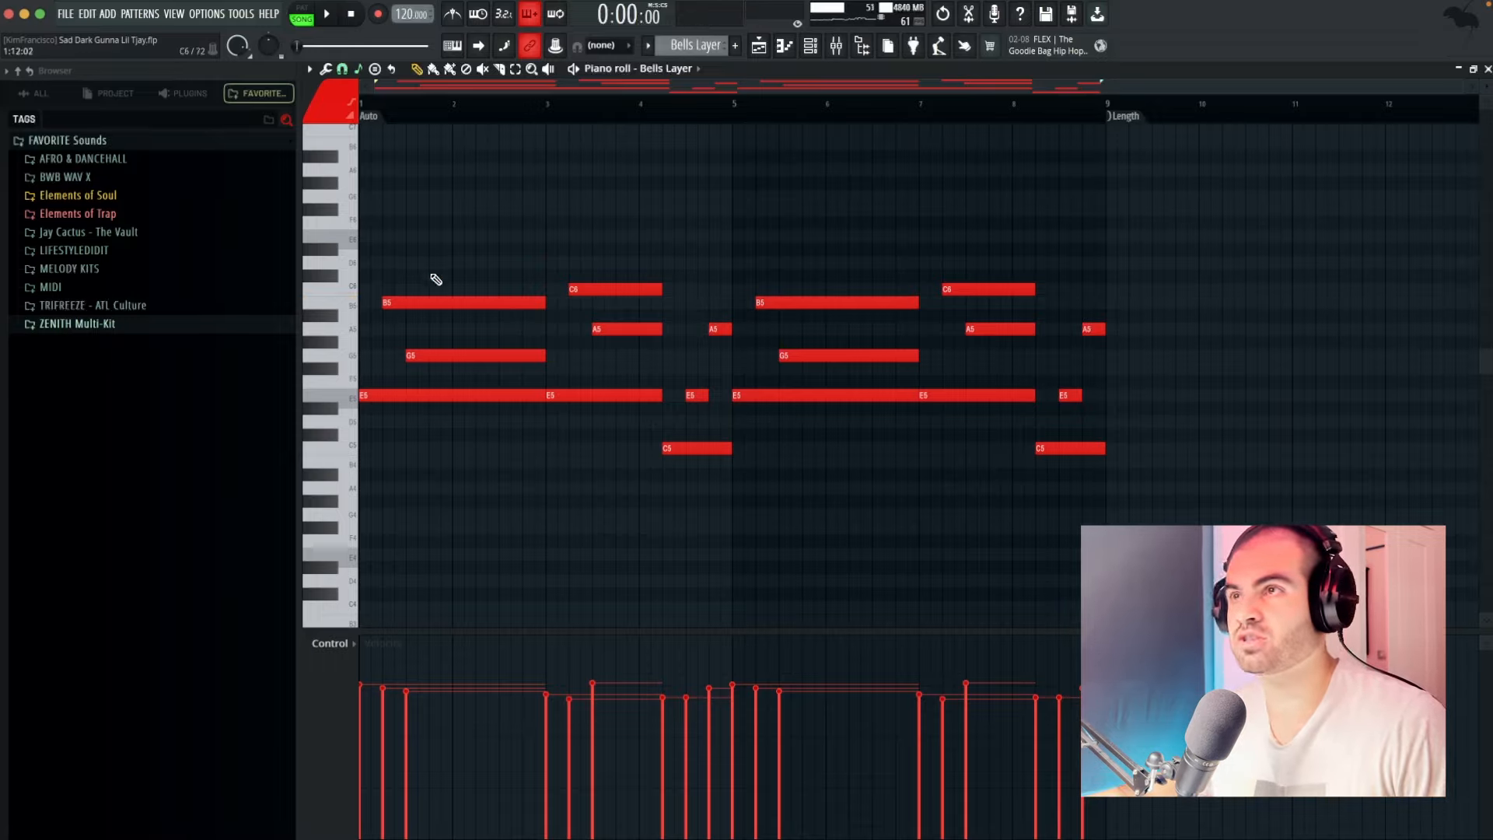
- Check the Bells Layer channel's sampler settings, close them and select all notes of the pattern
left_click(811, 46)
left_click(566, 447)
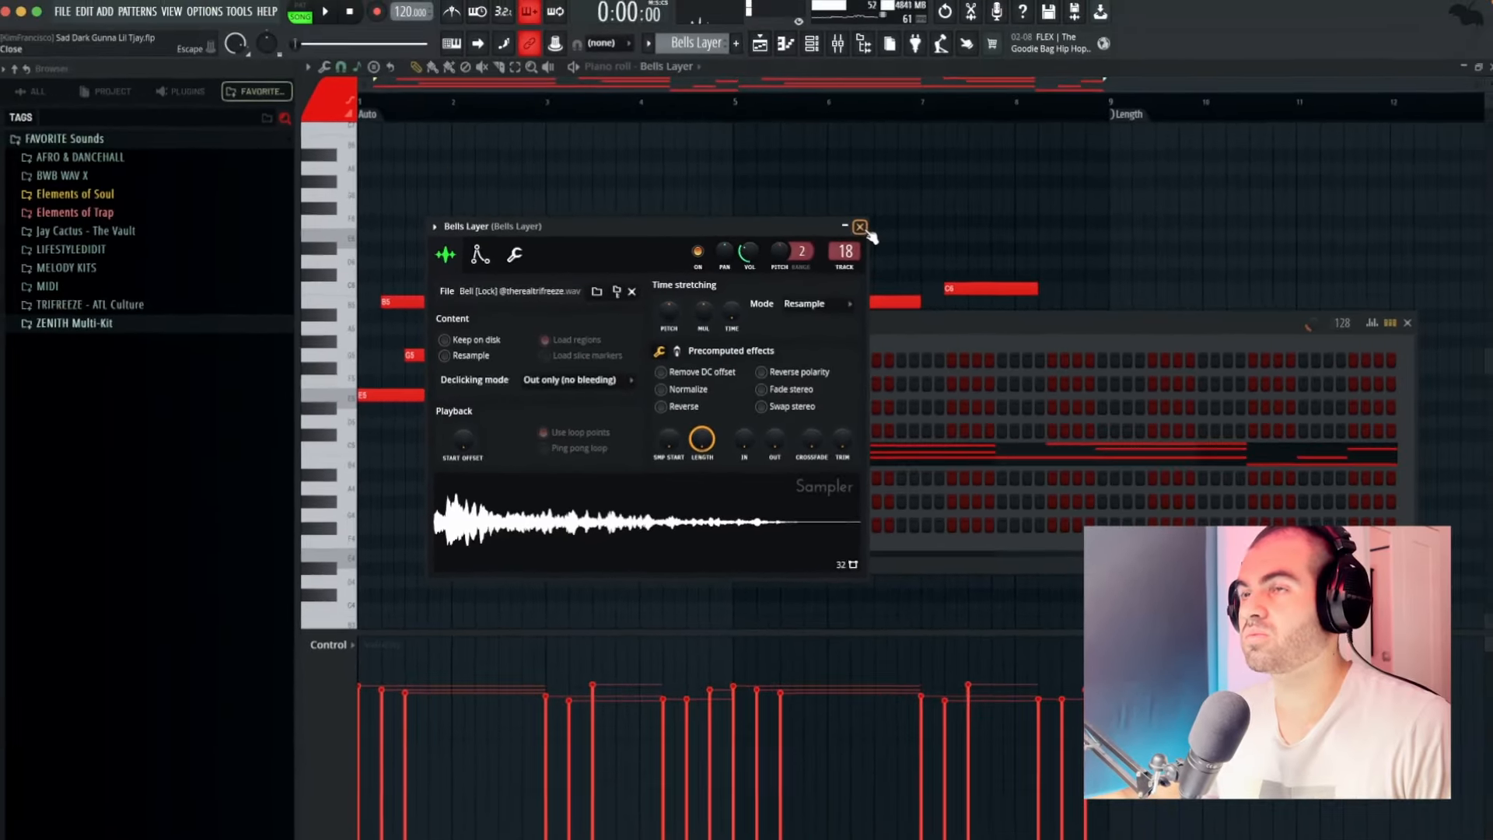
left_click(1164, 22)
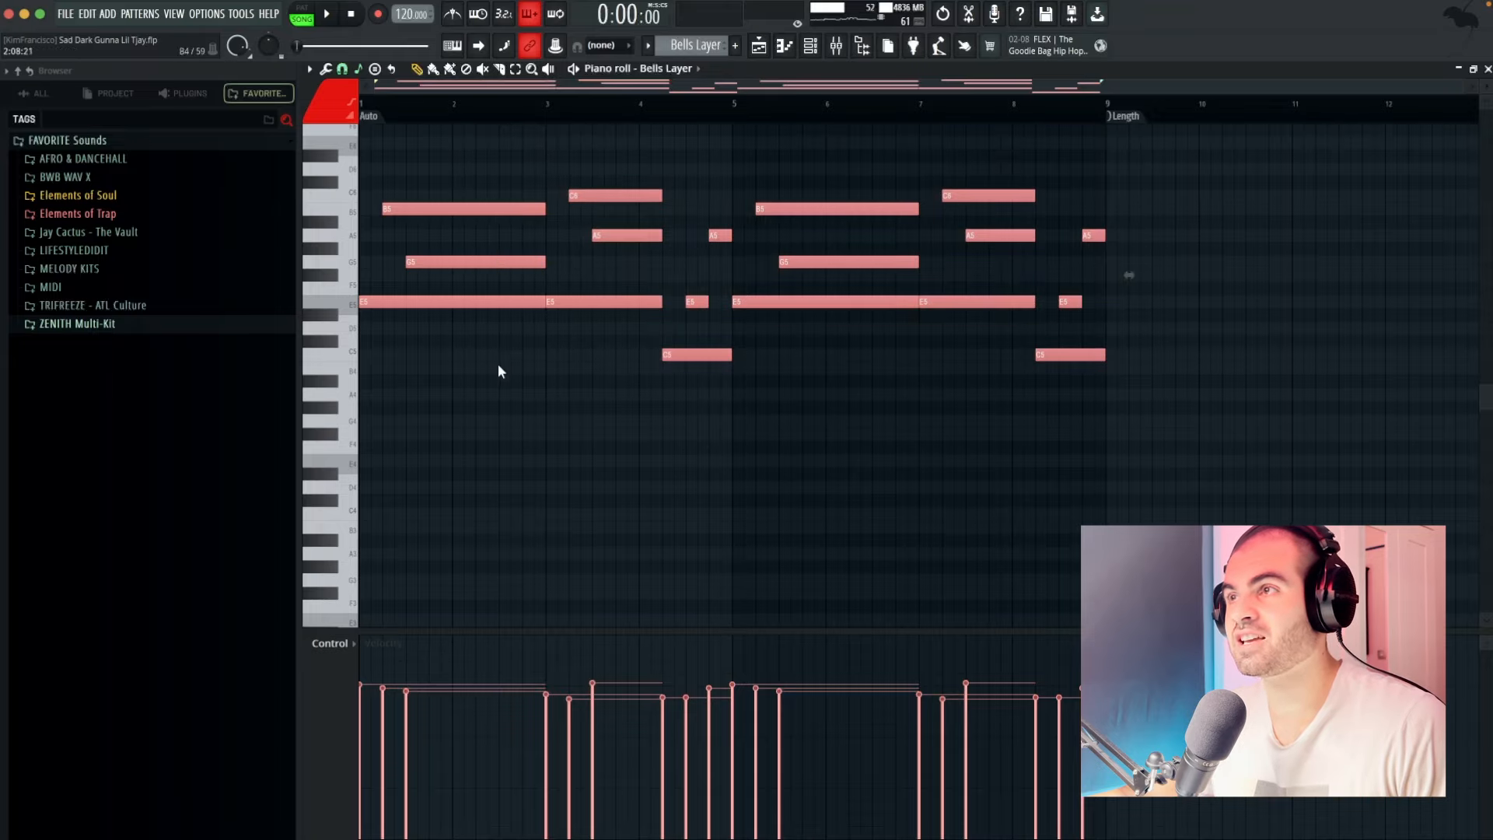
key("super+a")
left_click(879, 432)
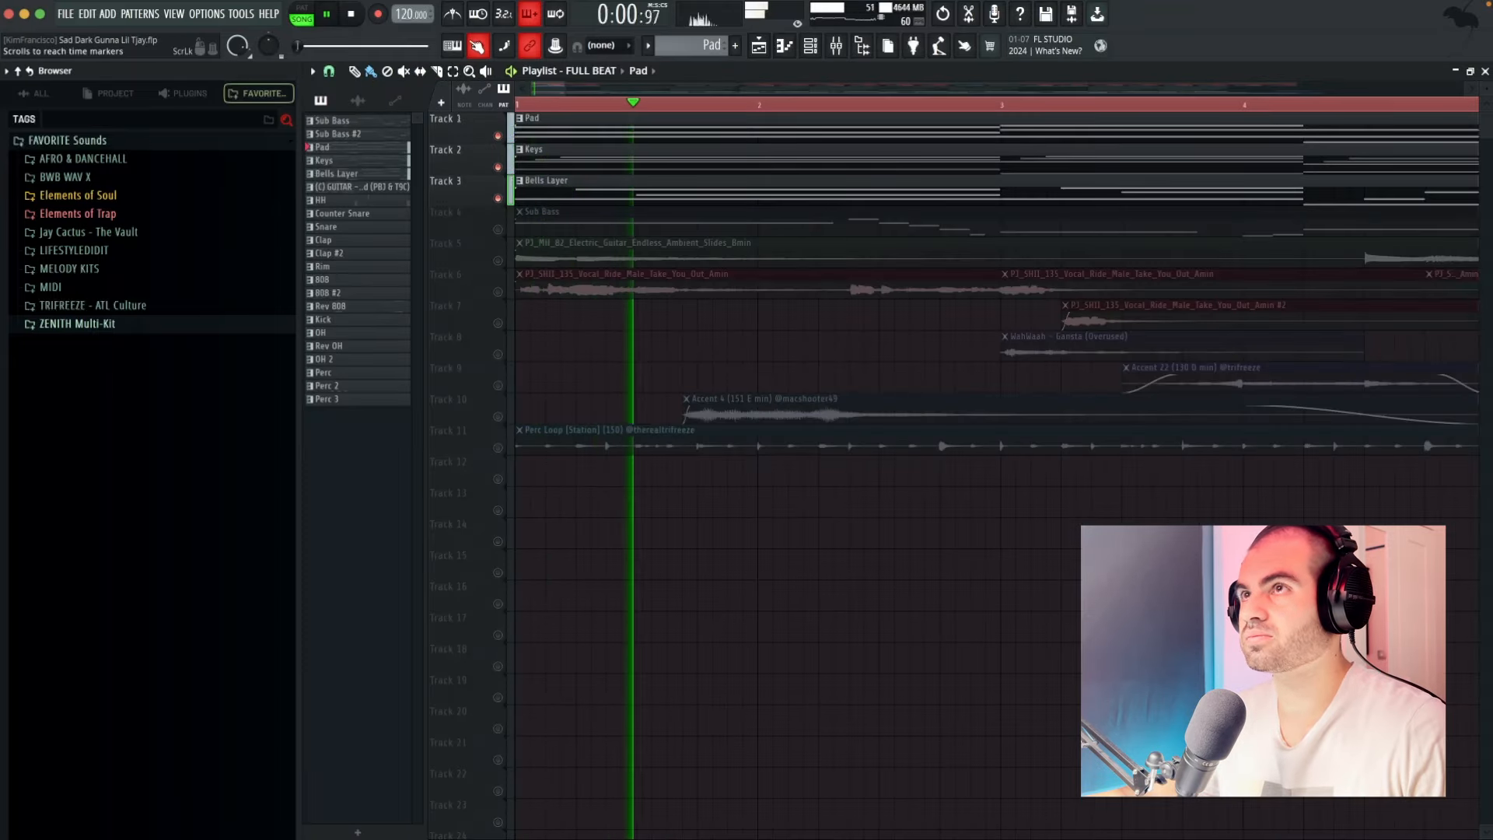
- Select the first Pad, Keys and Bells Layer clips together in the playlist
scroll(893, 573, "down", 3)
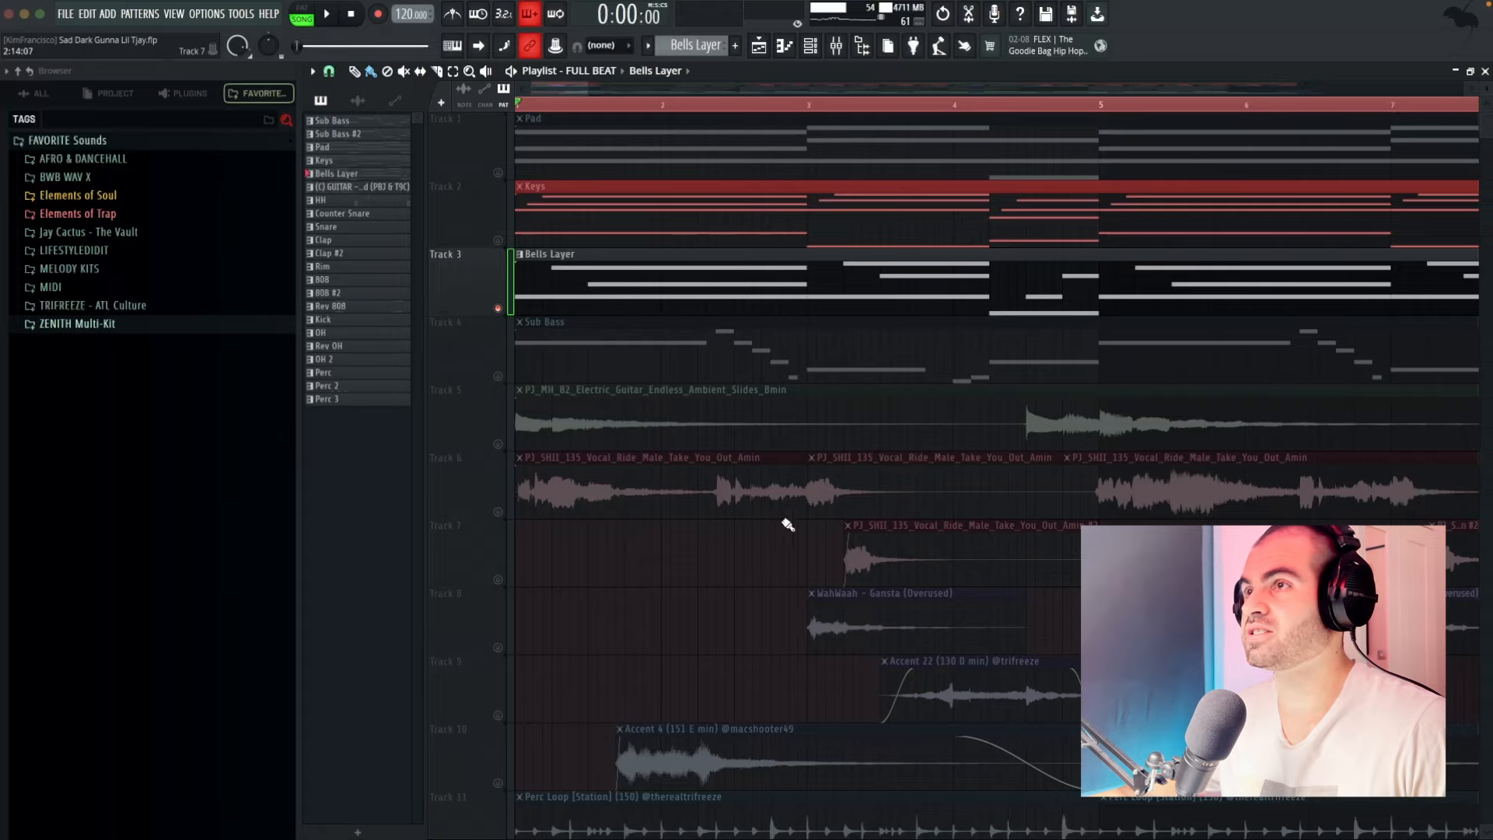
left_click_drag(980, 287, 1112, 132, "ctrl")
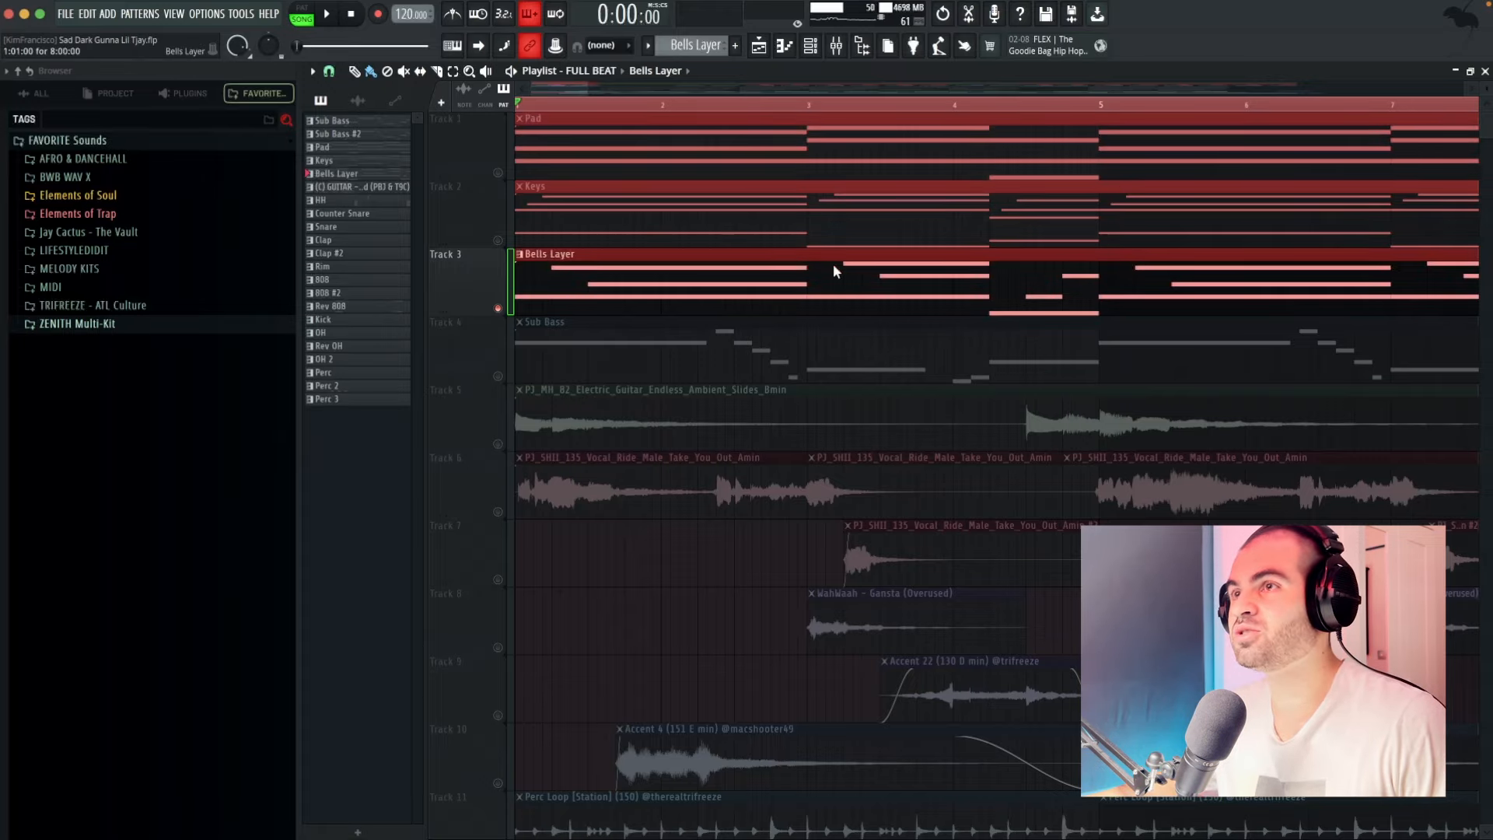
scroll(821, 385, "down", 1)
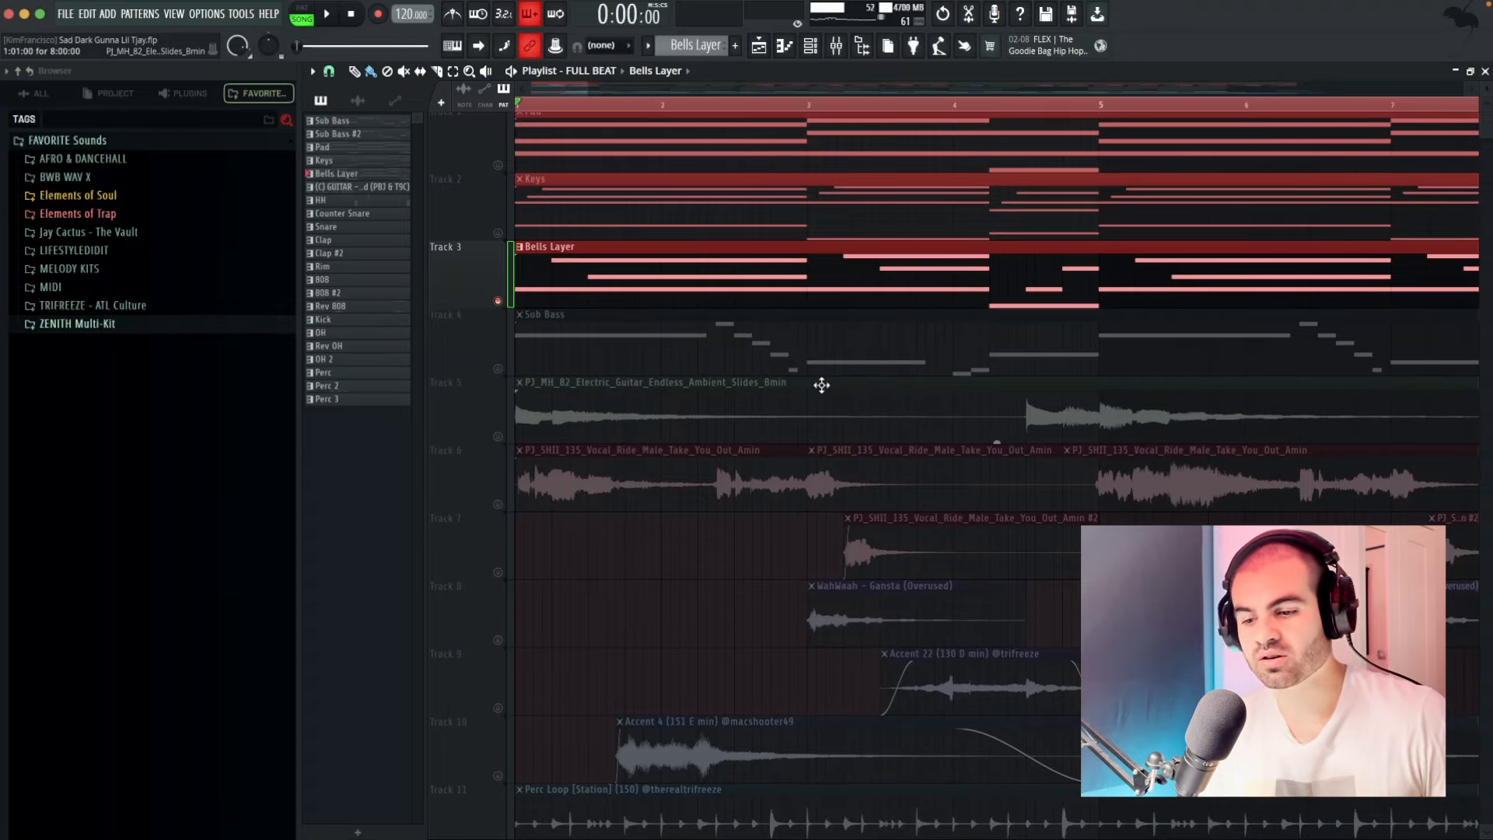
- Solo track 5 and open the audio clip settings of its electric guitar sample
left_click(499, 434)
scroll(674, 378, "up", 1)
left_click(597, 407, "super")
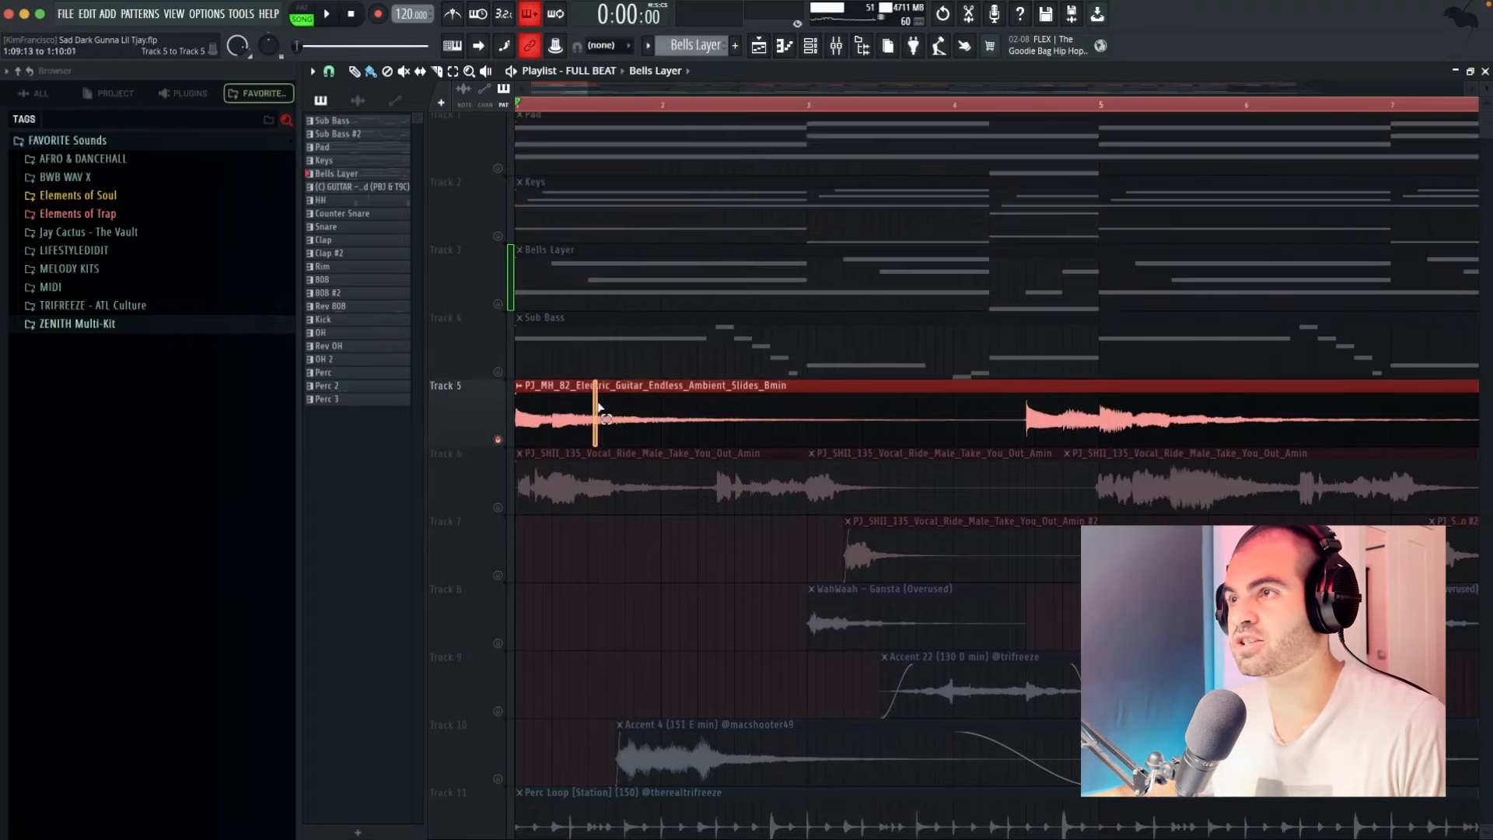
double_click(605, 406)
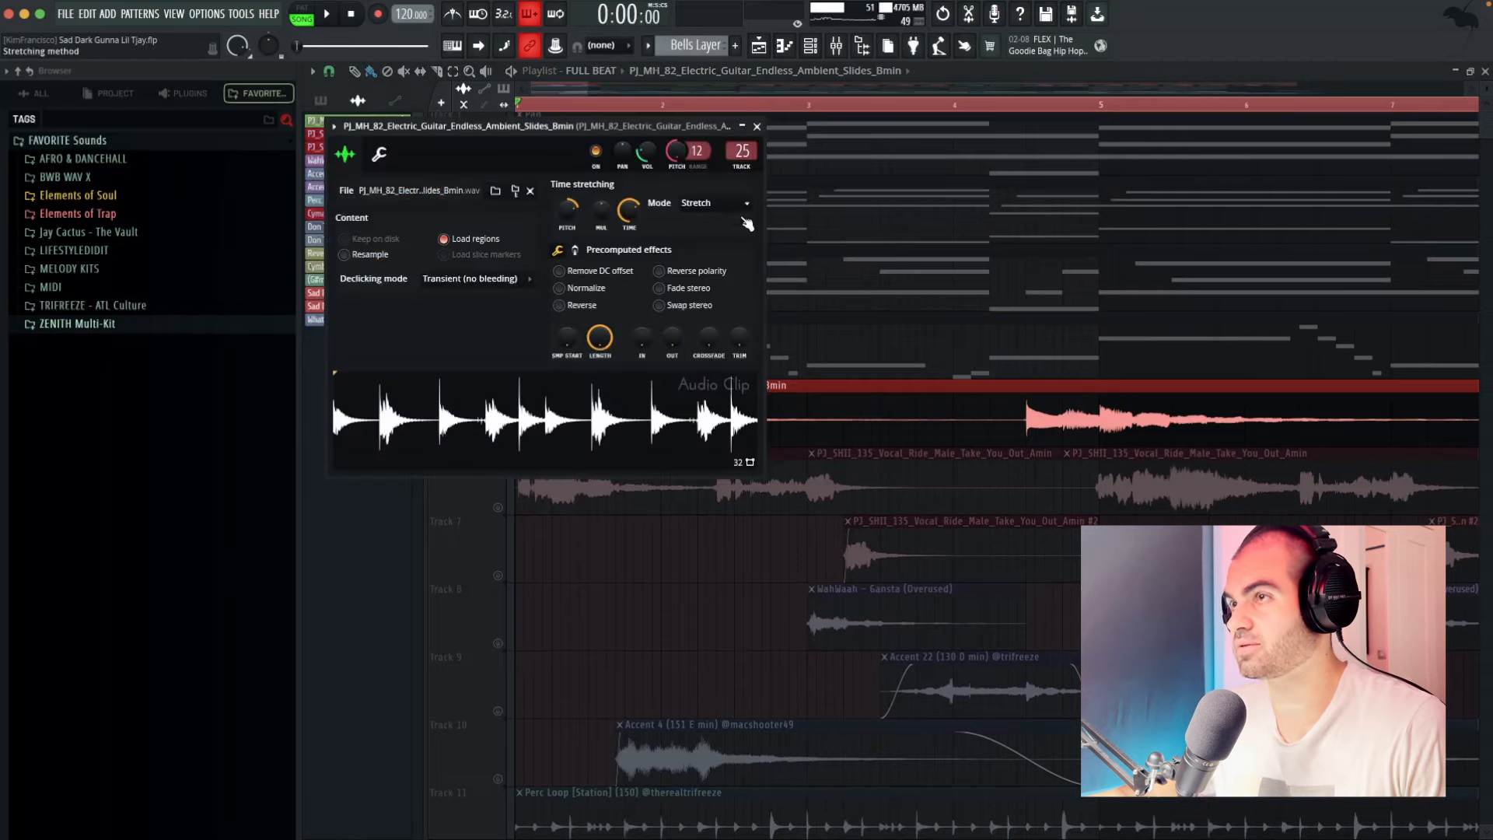
- Play the soloed electric guitar clip, closing its audio clip settings
key("space")
left_click(757, 126)
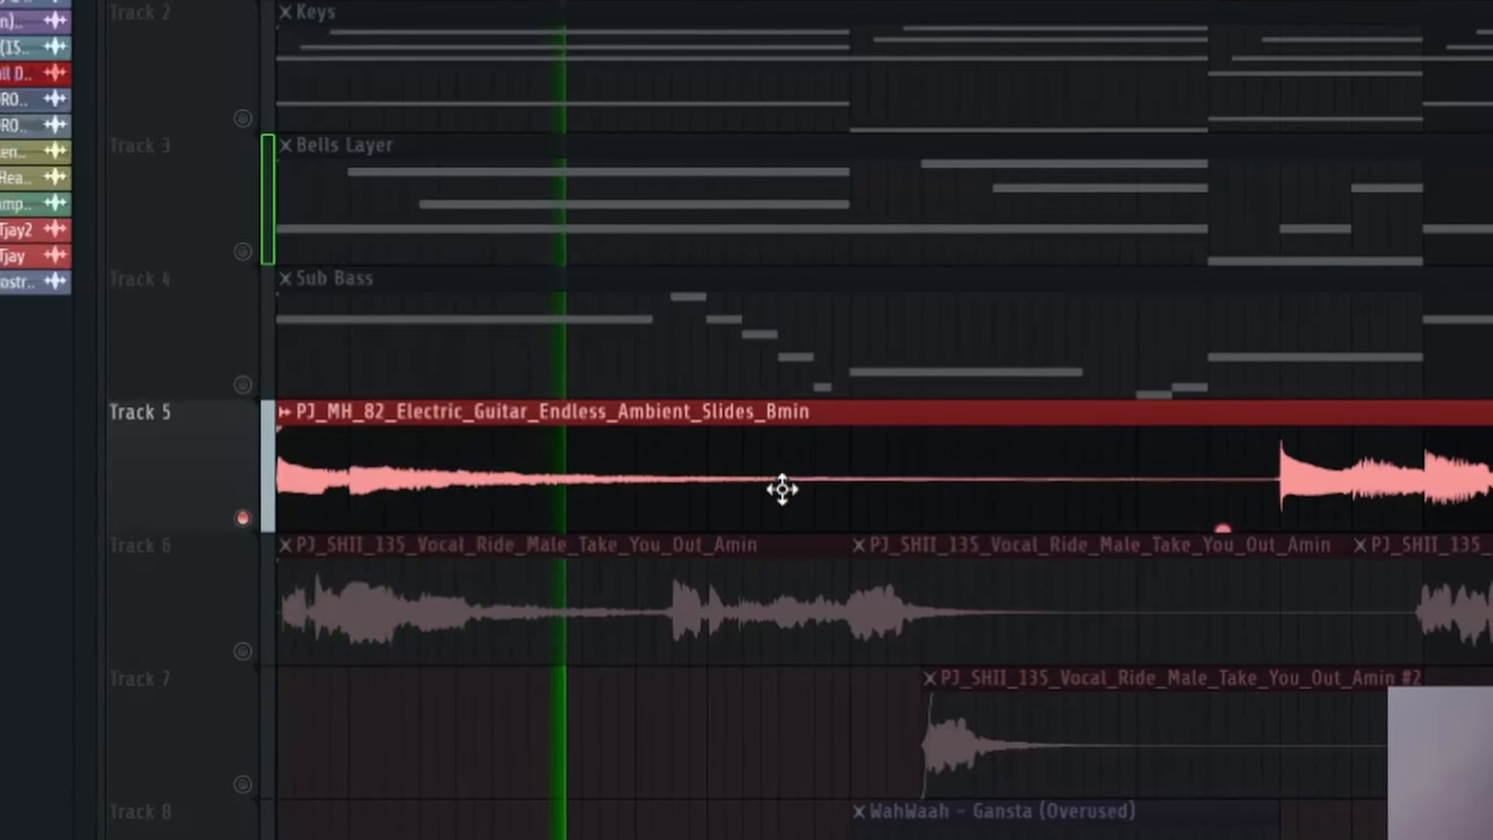
left_click_drag(1123, 526, 856, 520)
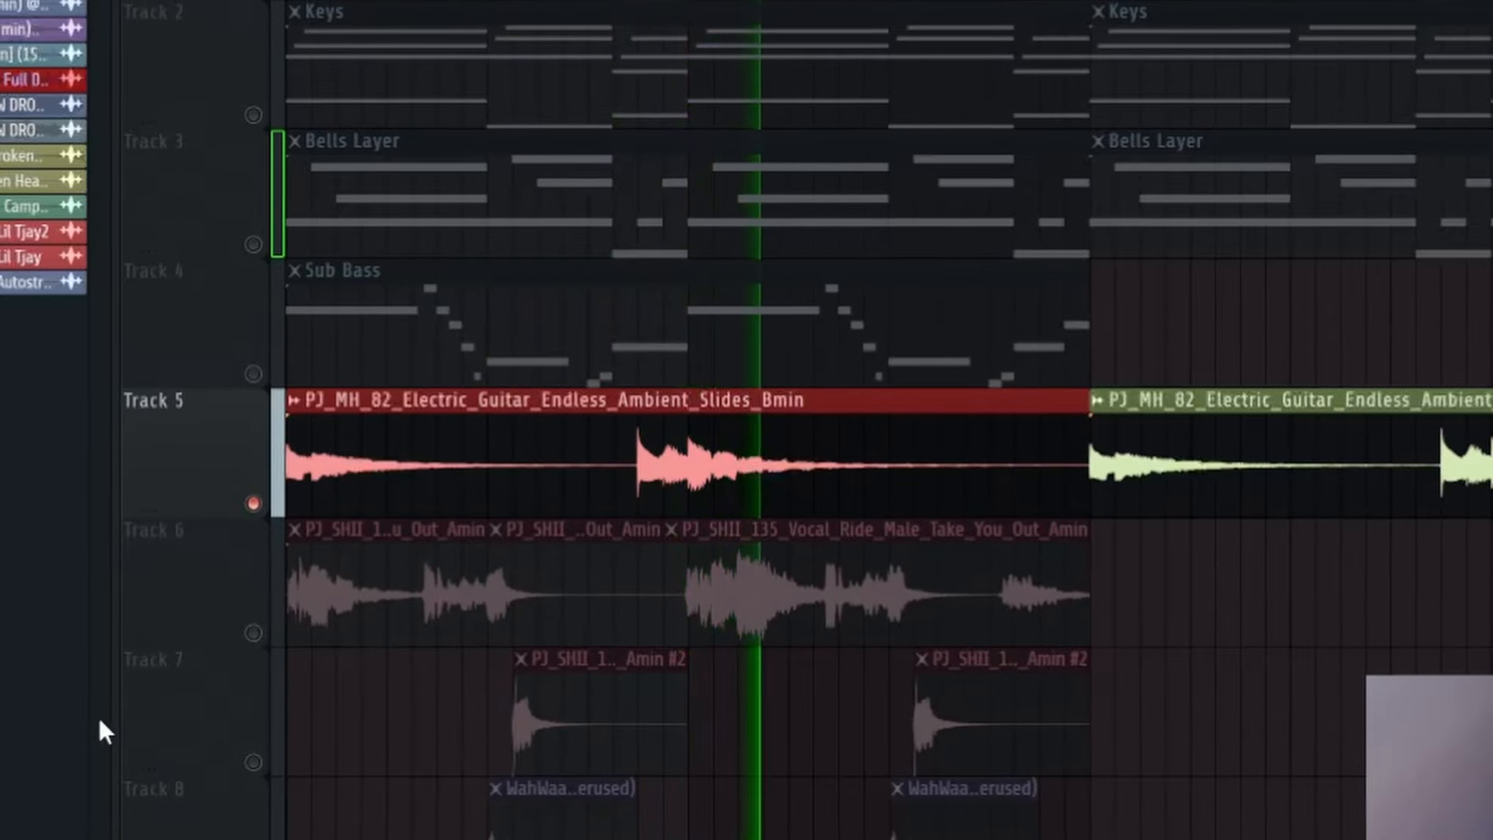
key("space")
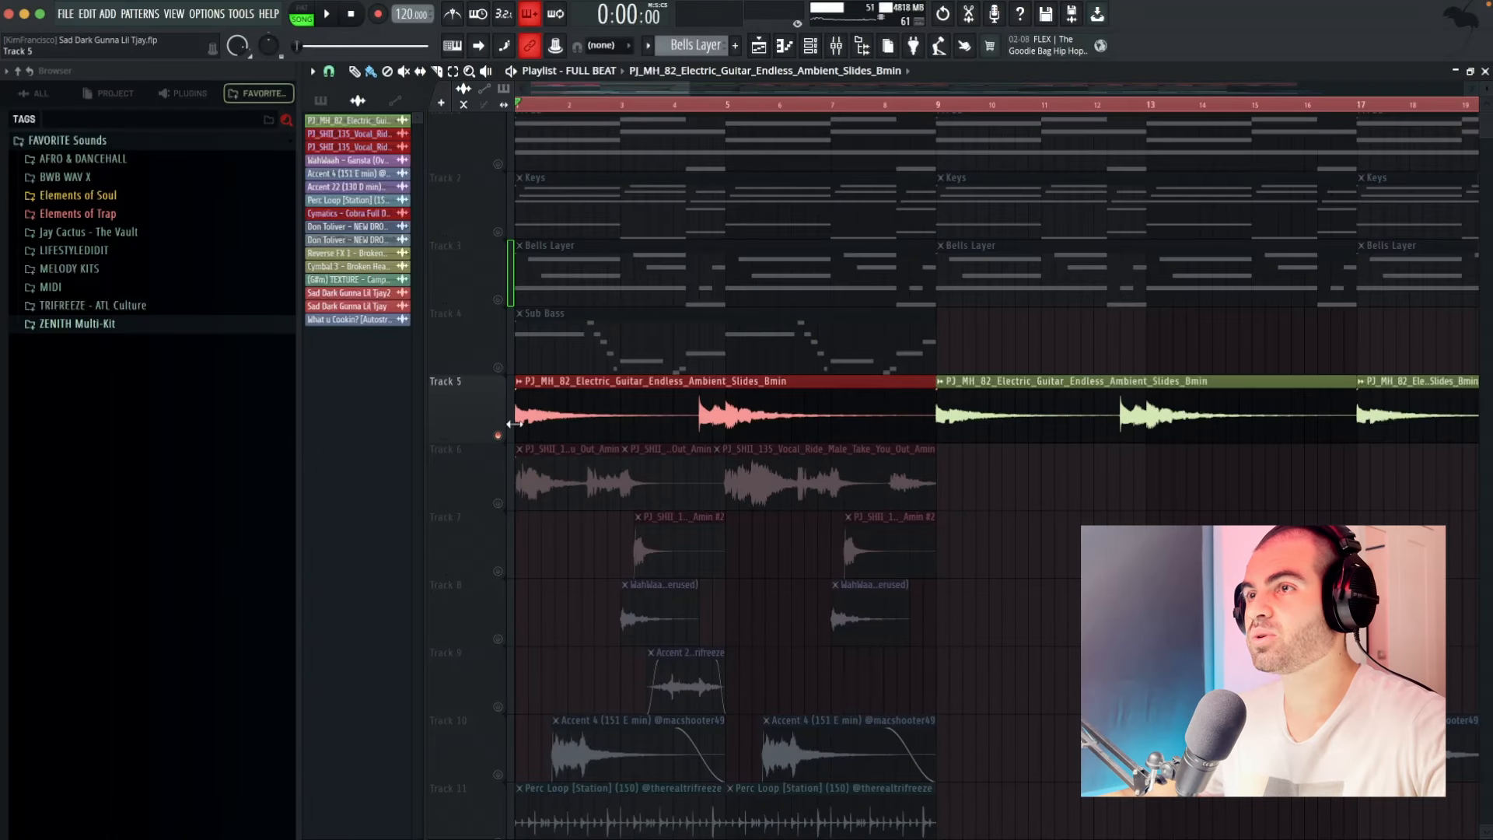
- Examine the Pro-Q 3 low-cut curve on the electric guitar's mixer track and close the plugin
left_click_drag(535, 427, 772, 408)
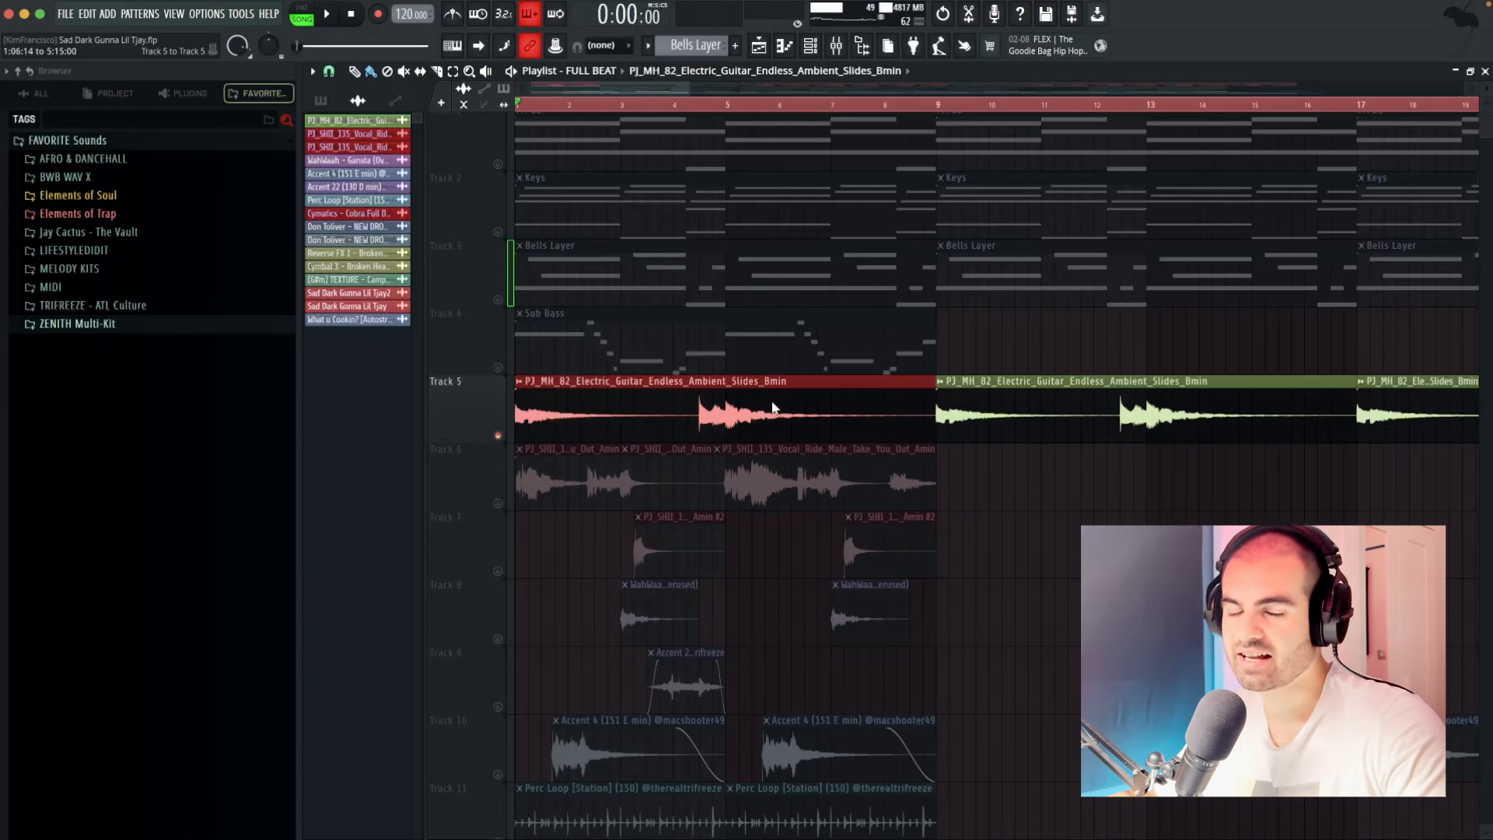
left_click_drag(570, 404, 751, 381)
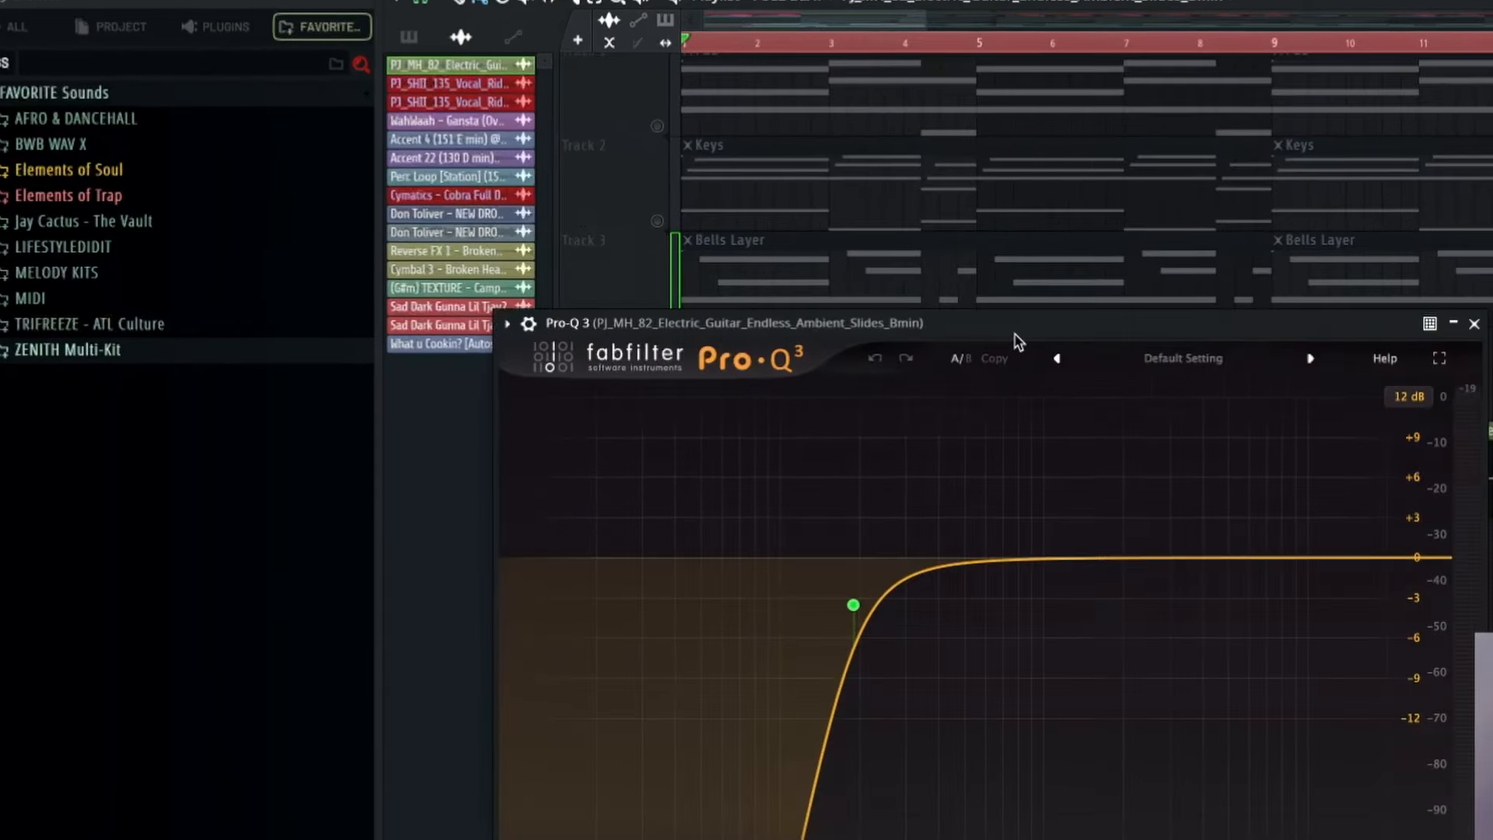
left_click_drag(1016, 340, 849, 89)
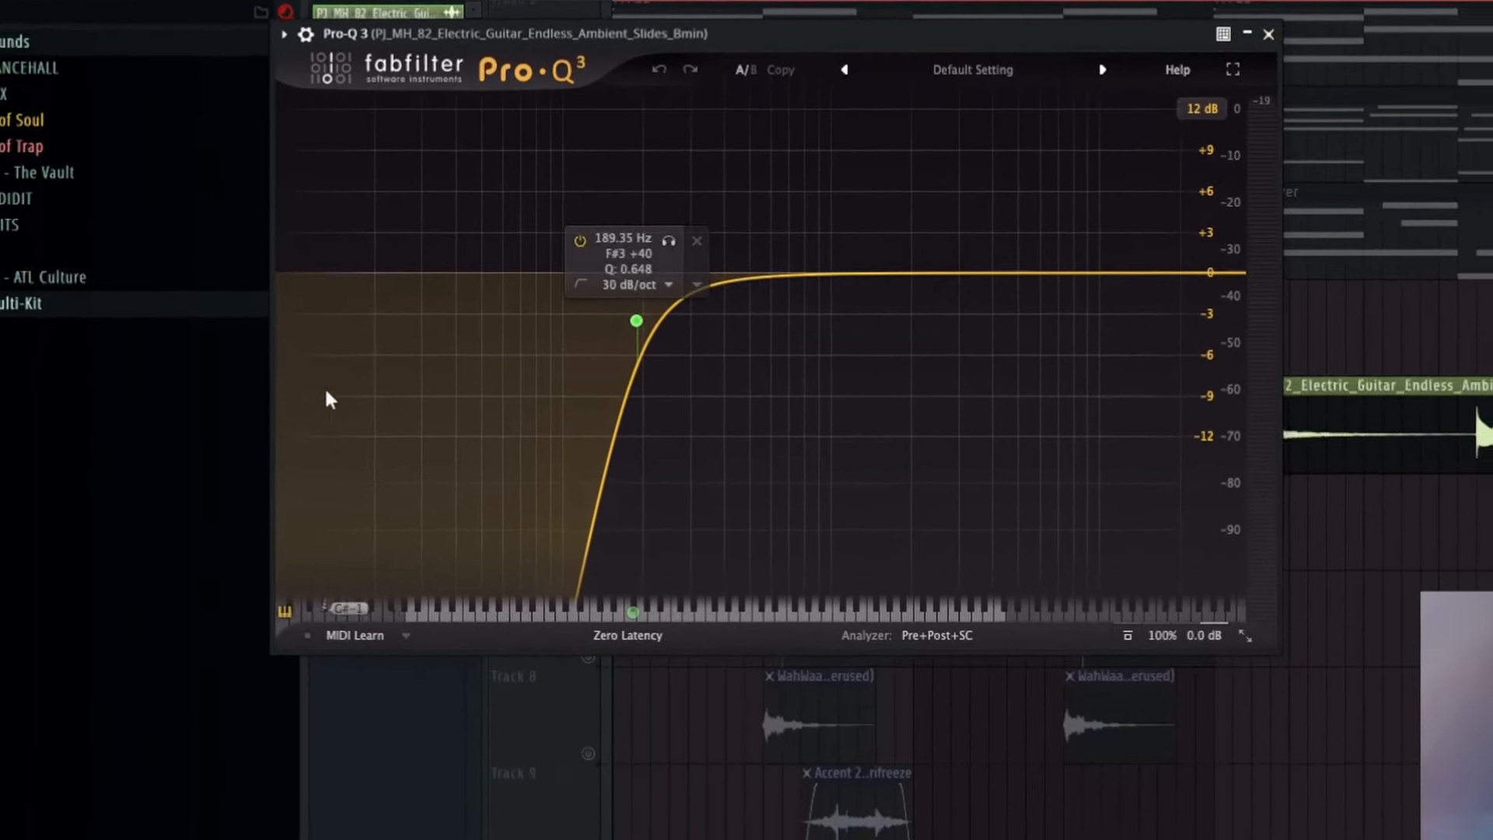
left_click(1244, 12)
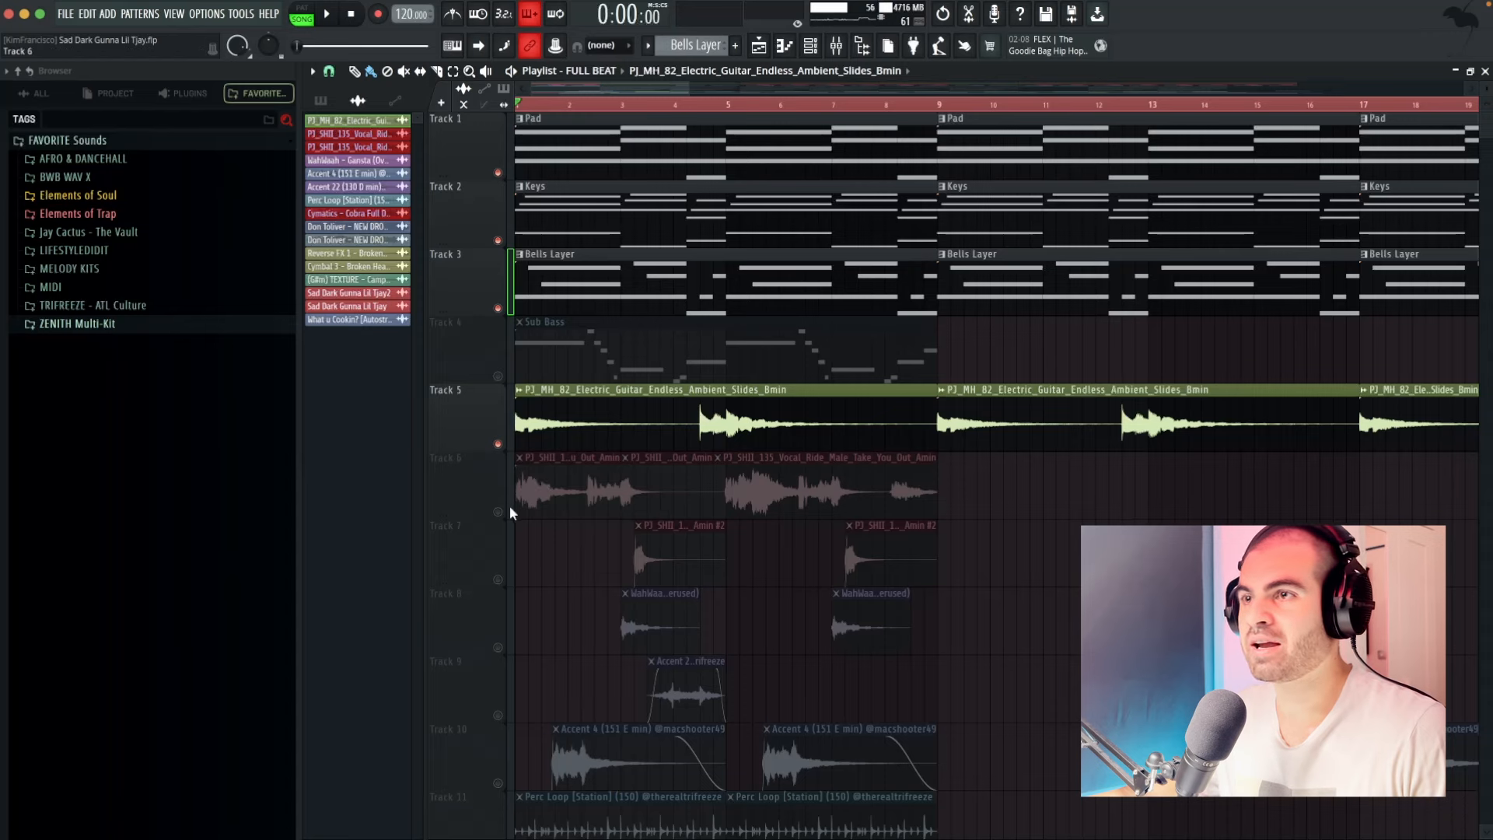
- Solo the vocal clips on track 6 and check their time-stretching and pitch settings
right_click(499, 511)
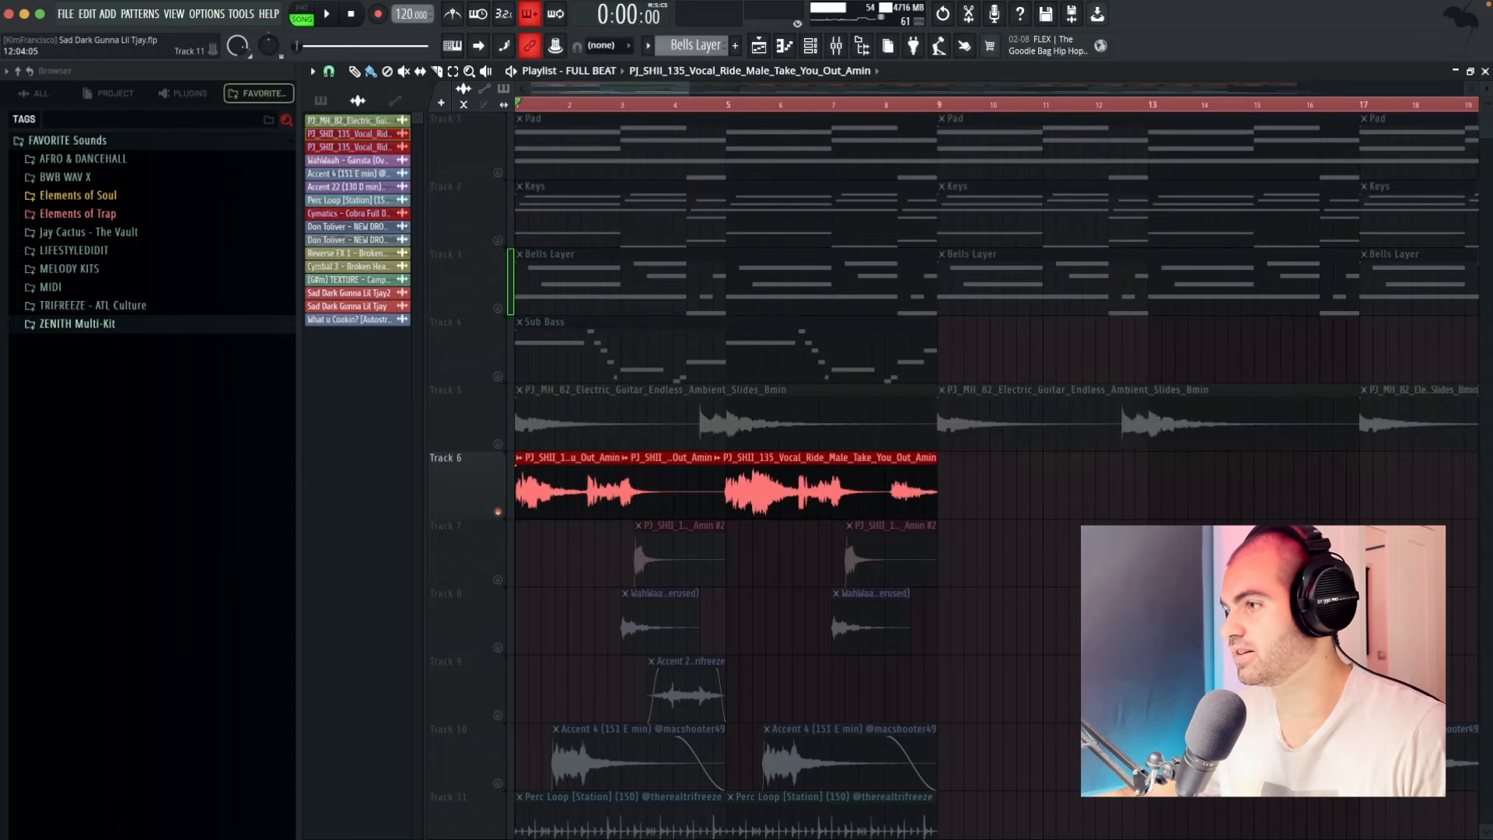
double_click(800, 500)
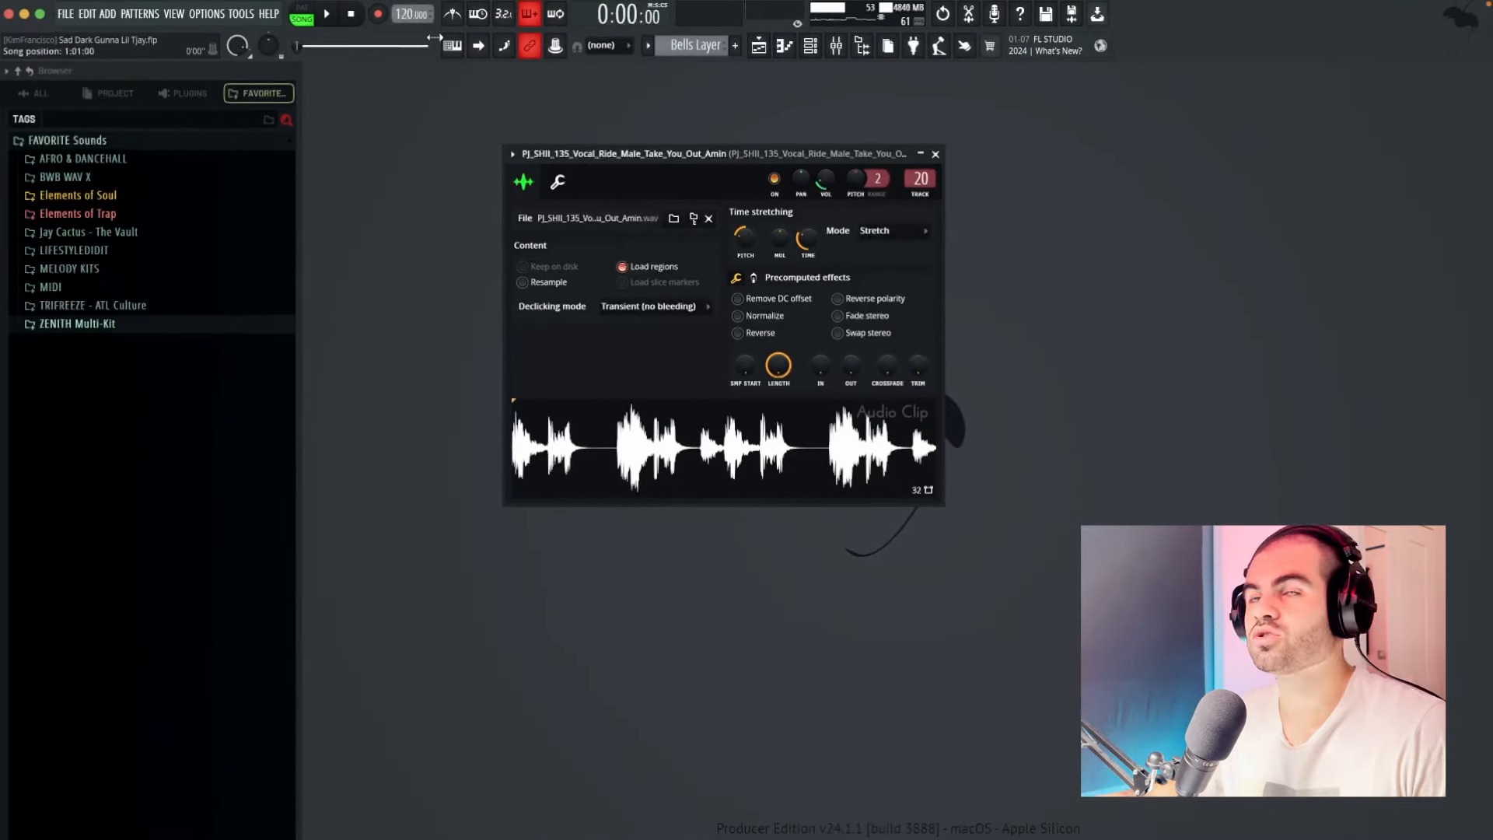
left_click(936, 154)
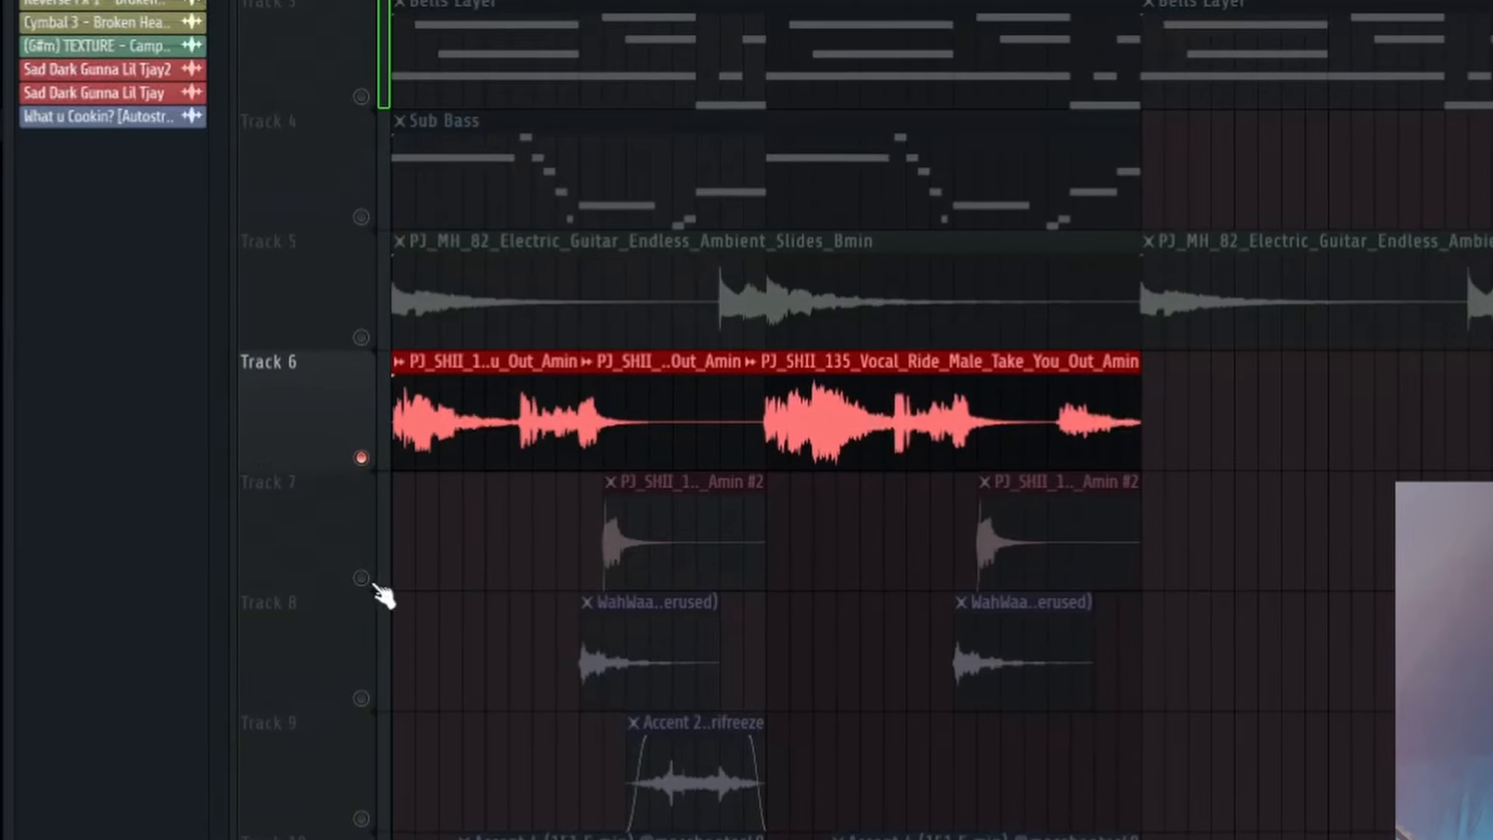
- Unmute track 7 alongside track 6 and check the EchoBoy Jr settings on its vocal clips
left_click(362, 577)
left_click_drag(511, 482, 1156, 544)
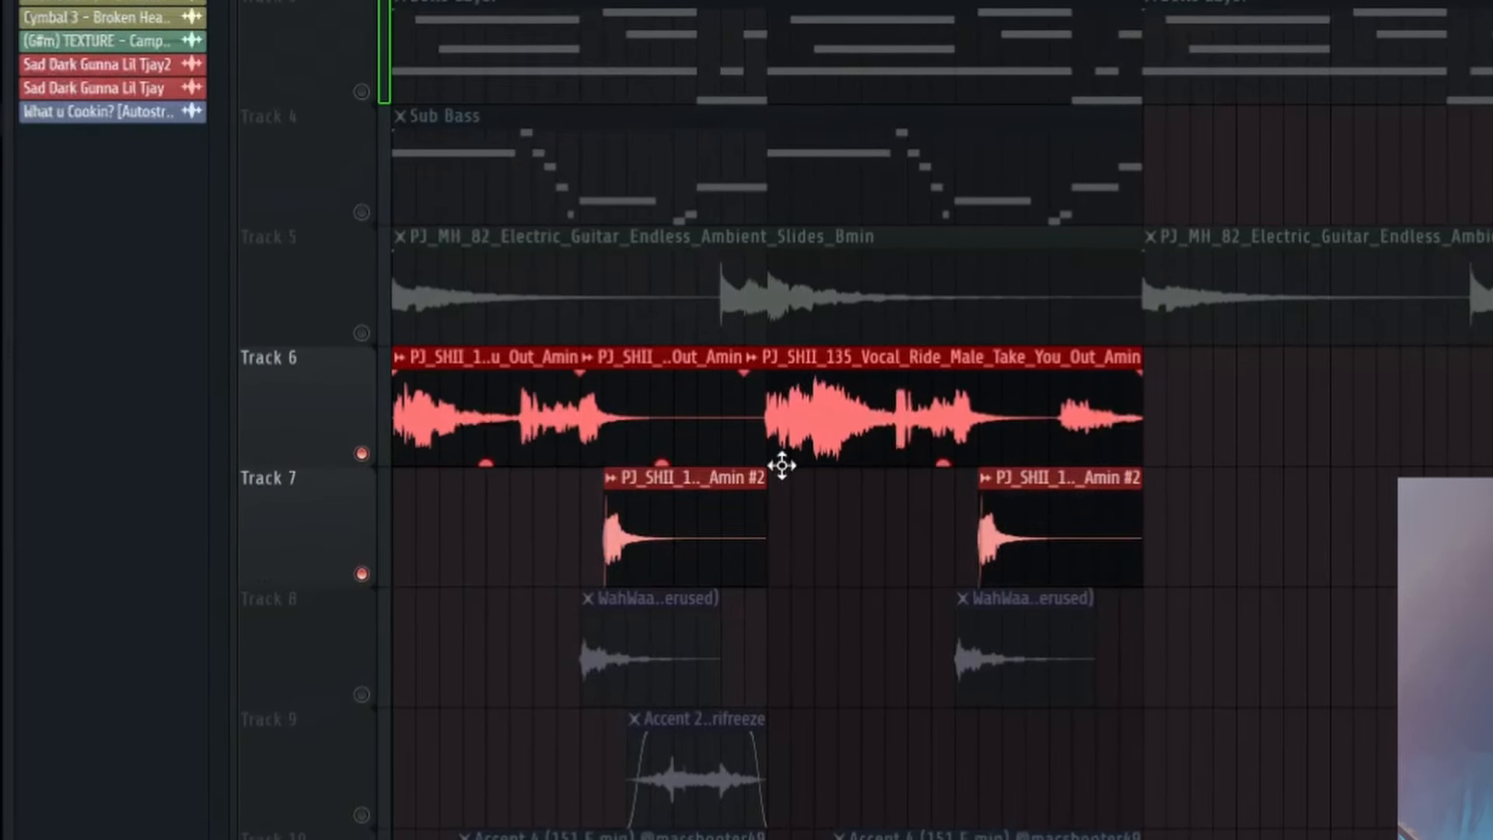
key("c")
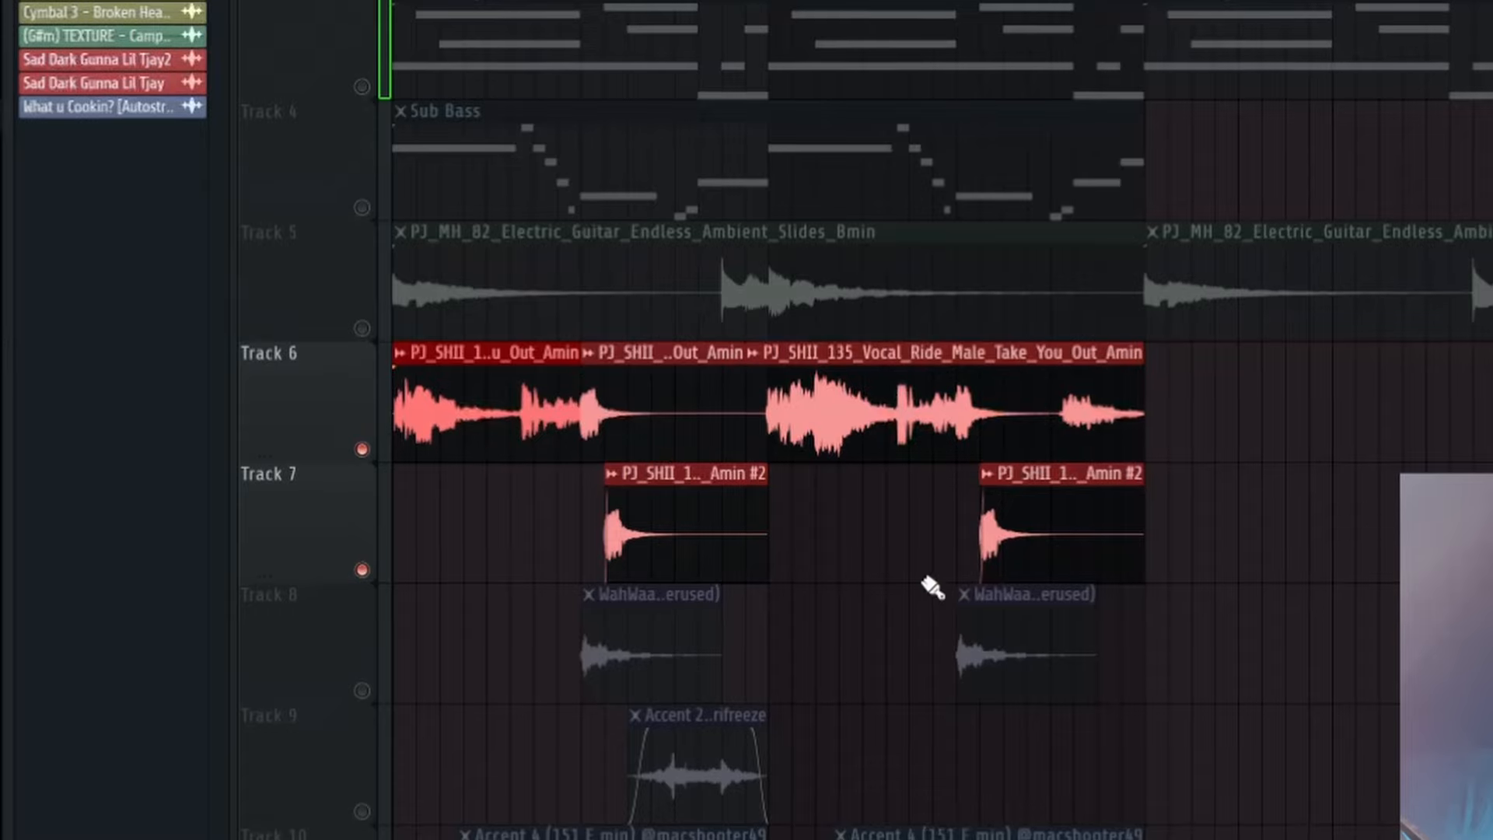
left_click_drag(559, 482, 1181, 548)
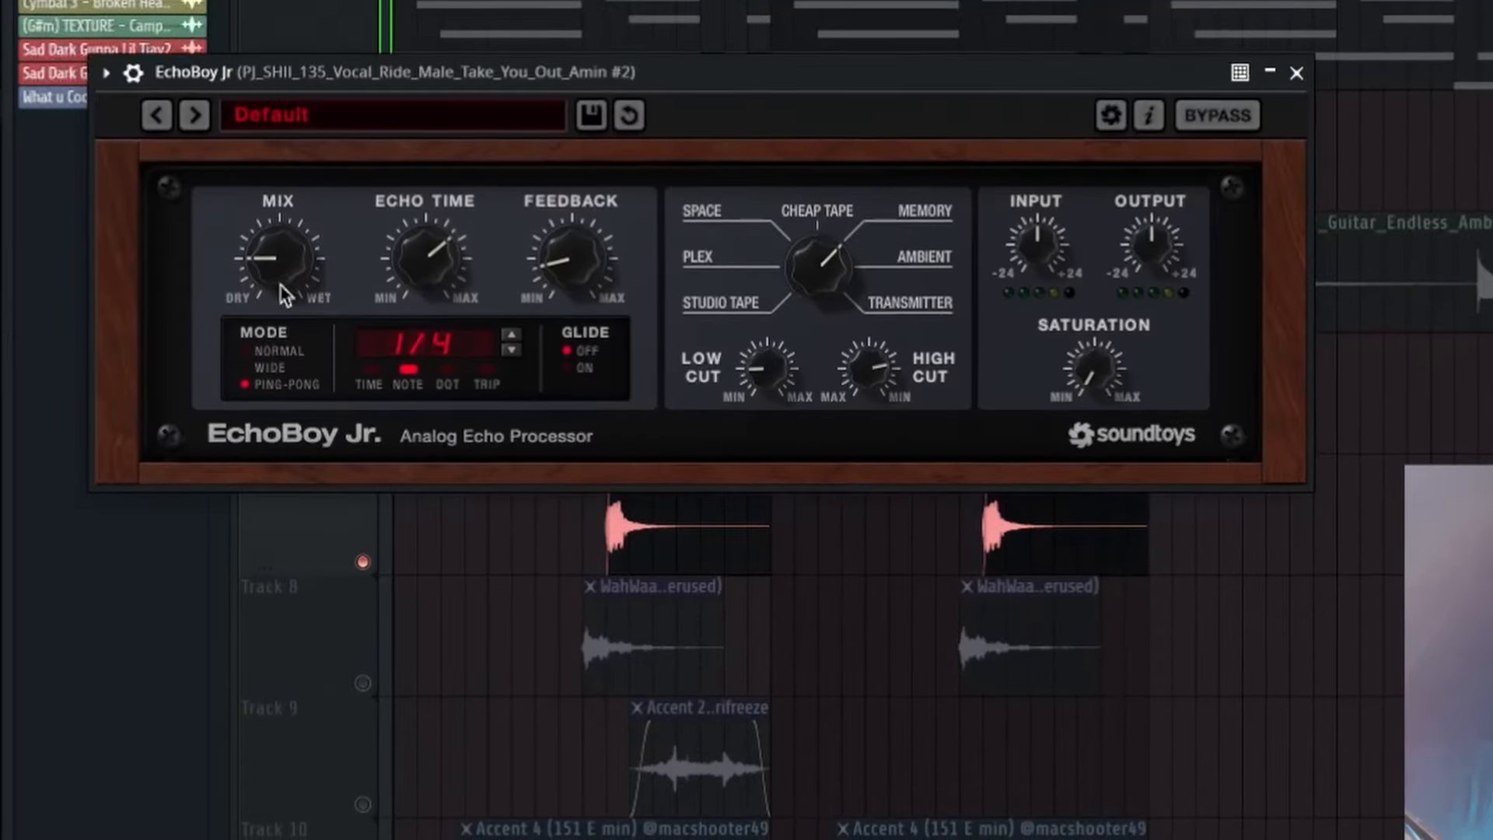
left_click(1296, 71)
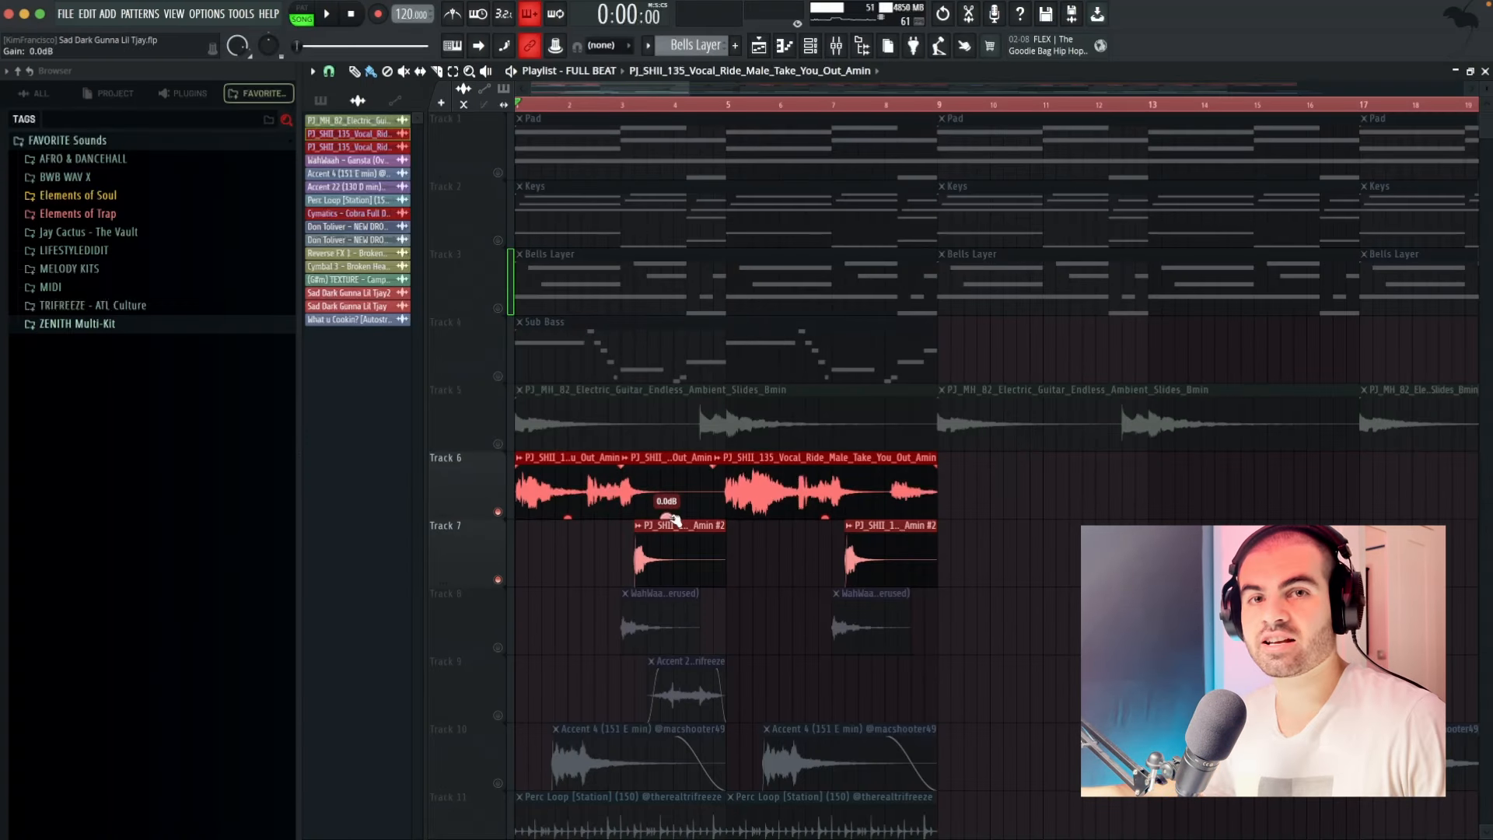
- Unmute the Pad, Keys, Bells Layer and guitar tracks and play them with both vocal tracks
left_click(498, 576, "ctrl")
key("space")
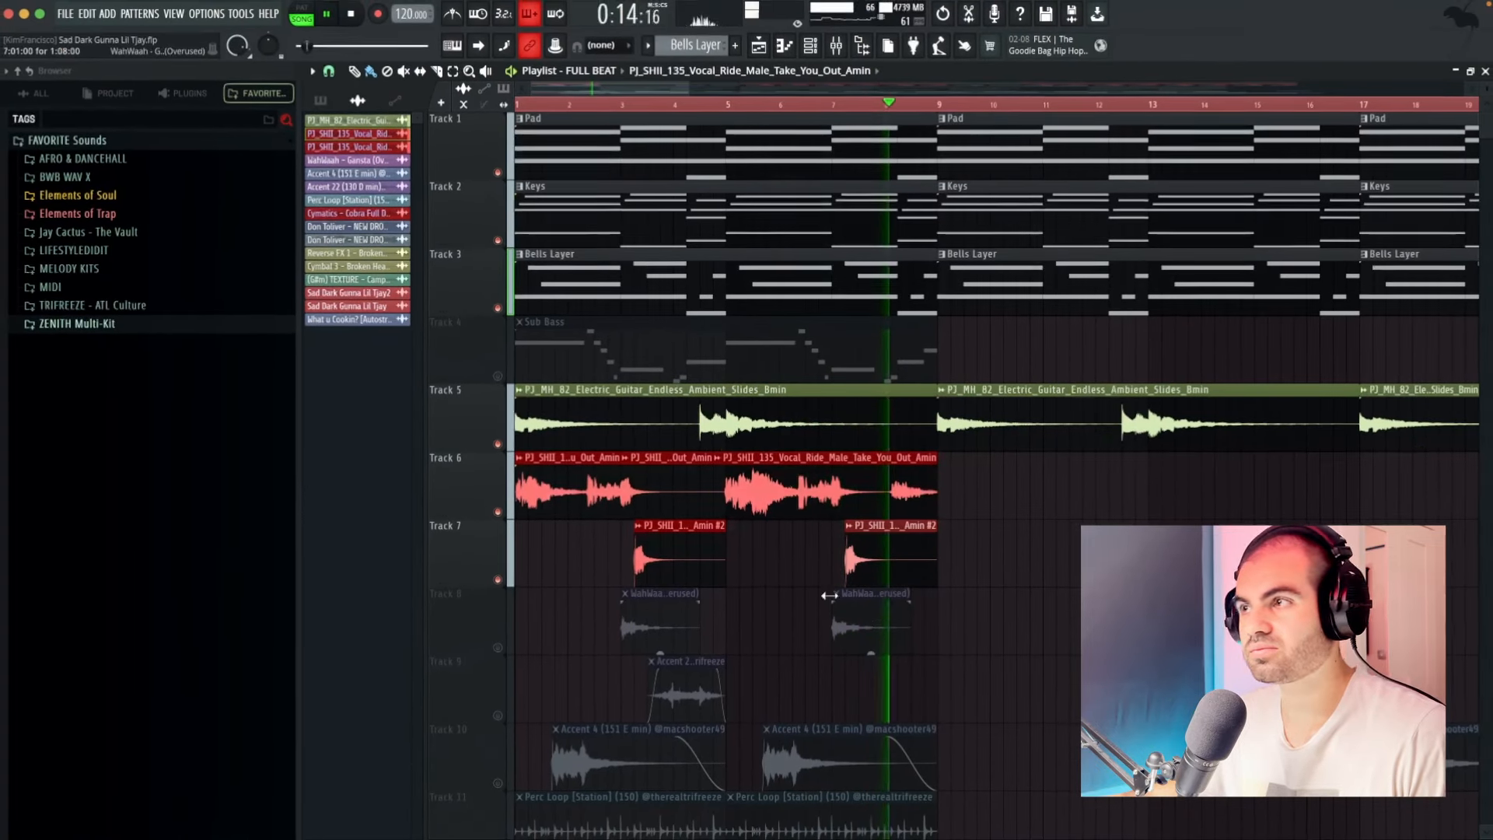
- Open the Sub Bass pattern from track 4 in the piano roll and play its notes
key("space")
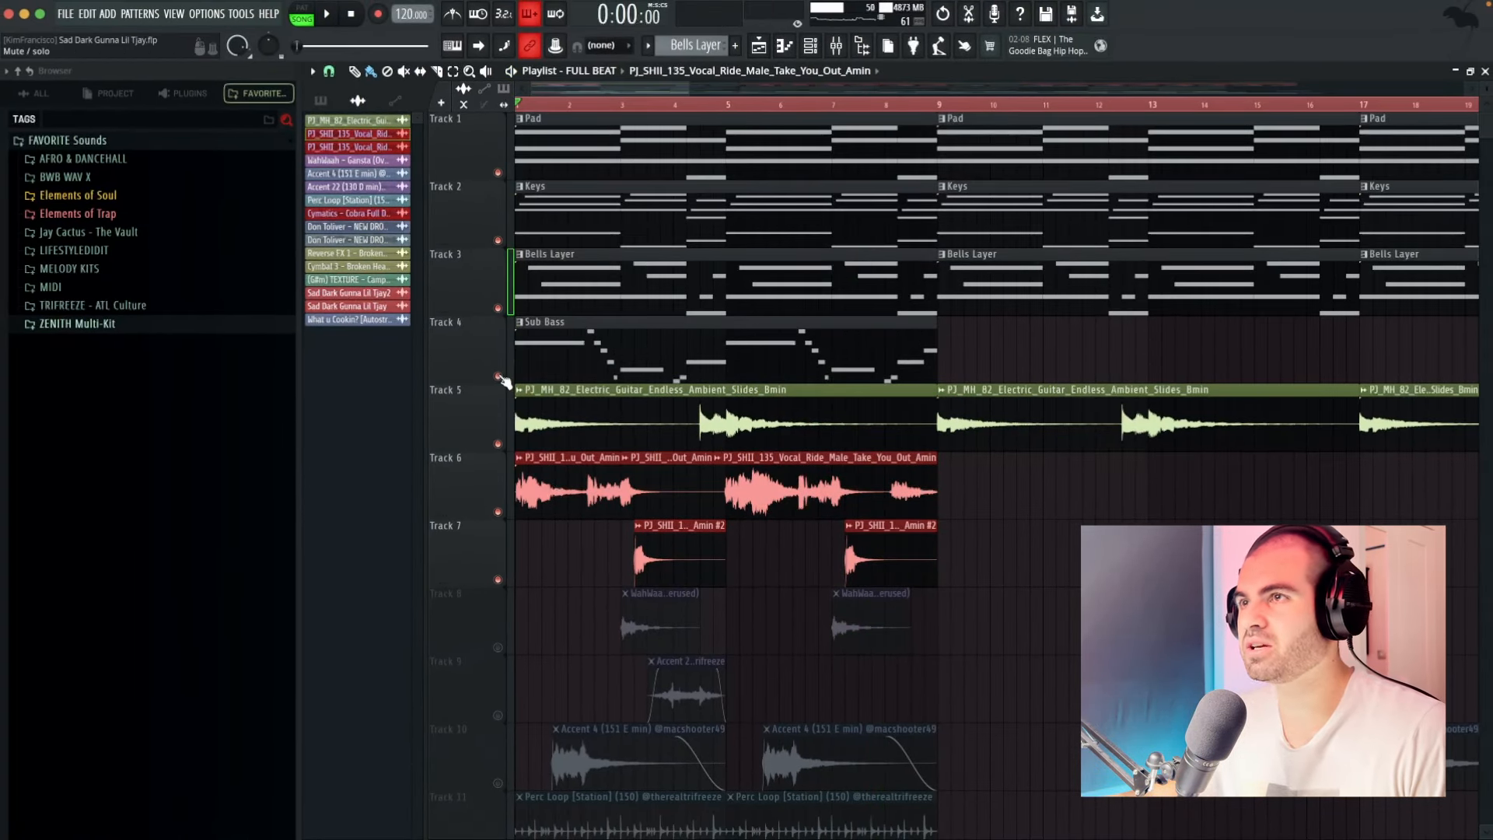
double_click(519, 375)
key("space")
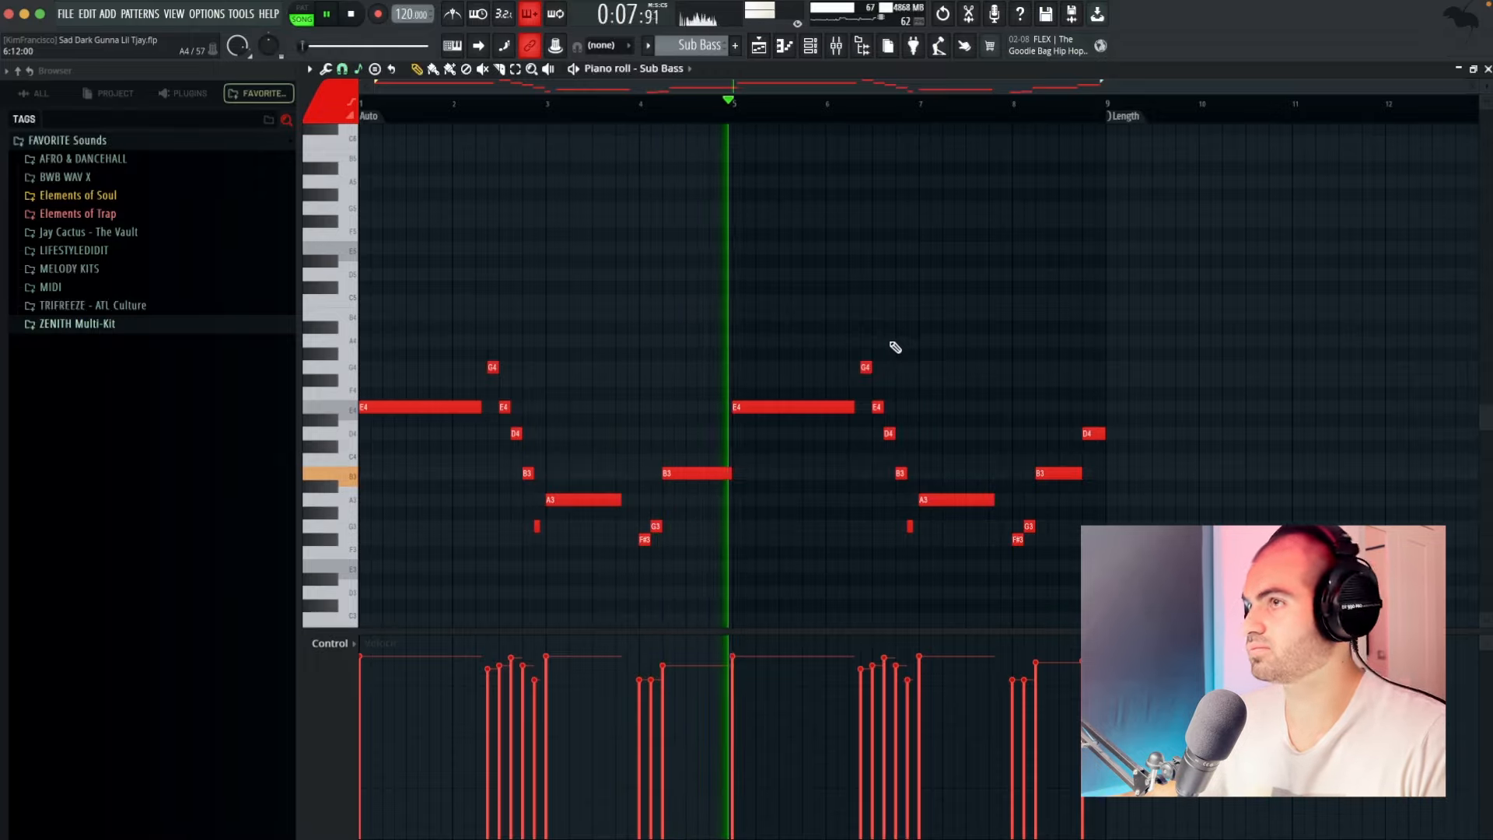
left_click(1150, 313)
right_click(1152, 314)
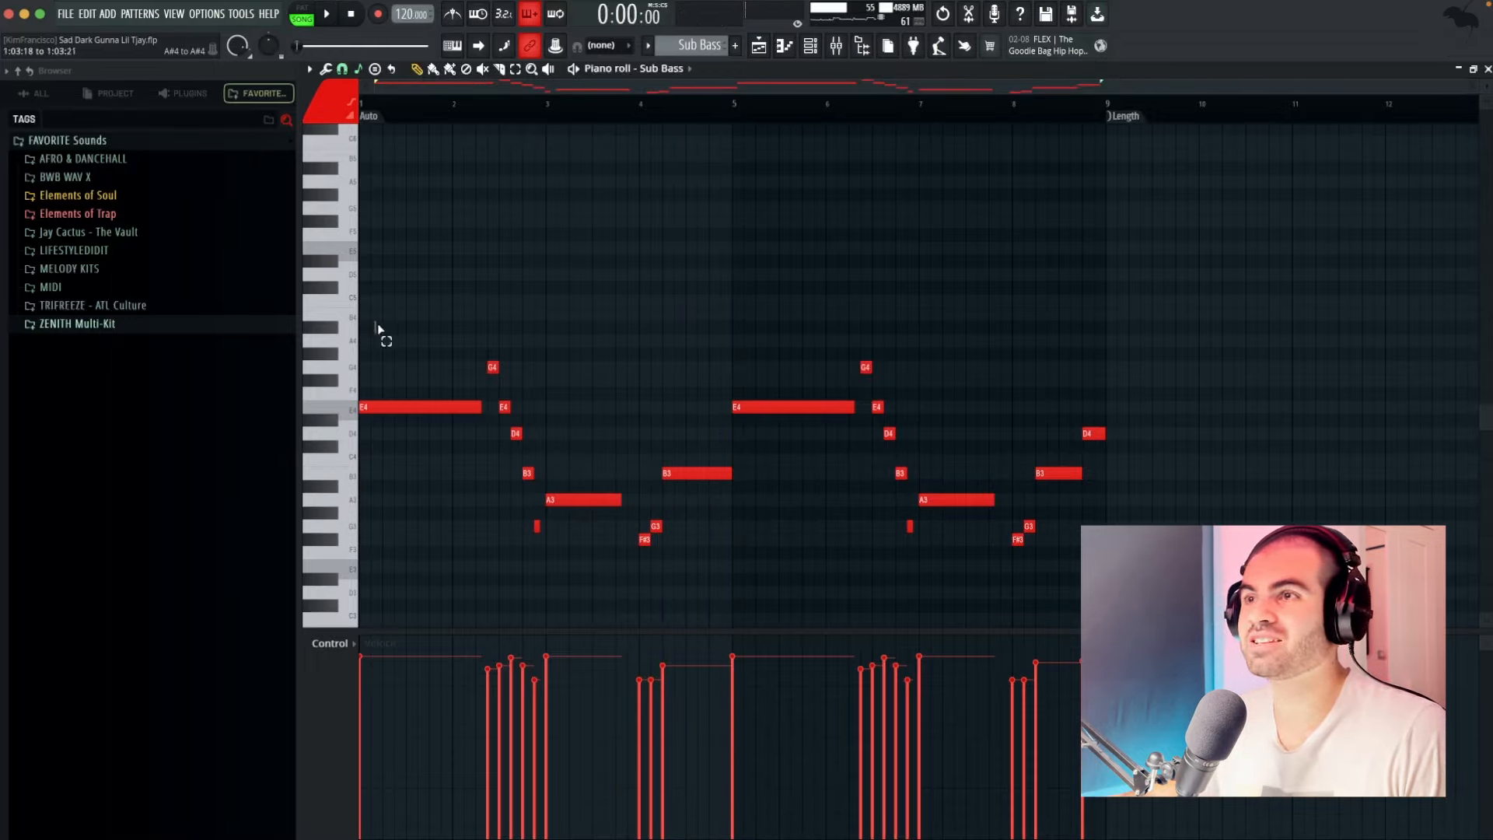
- Highlight all the Sub Bass notes, and separately the short descending run starting on G4 in bar 2
left_click_drag(379, 329, 1226, 629)
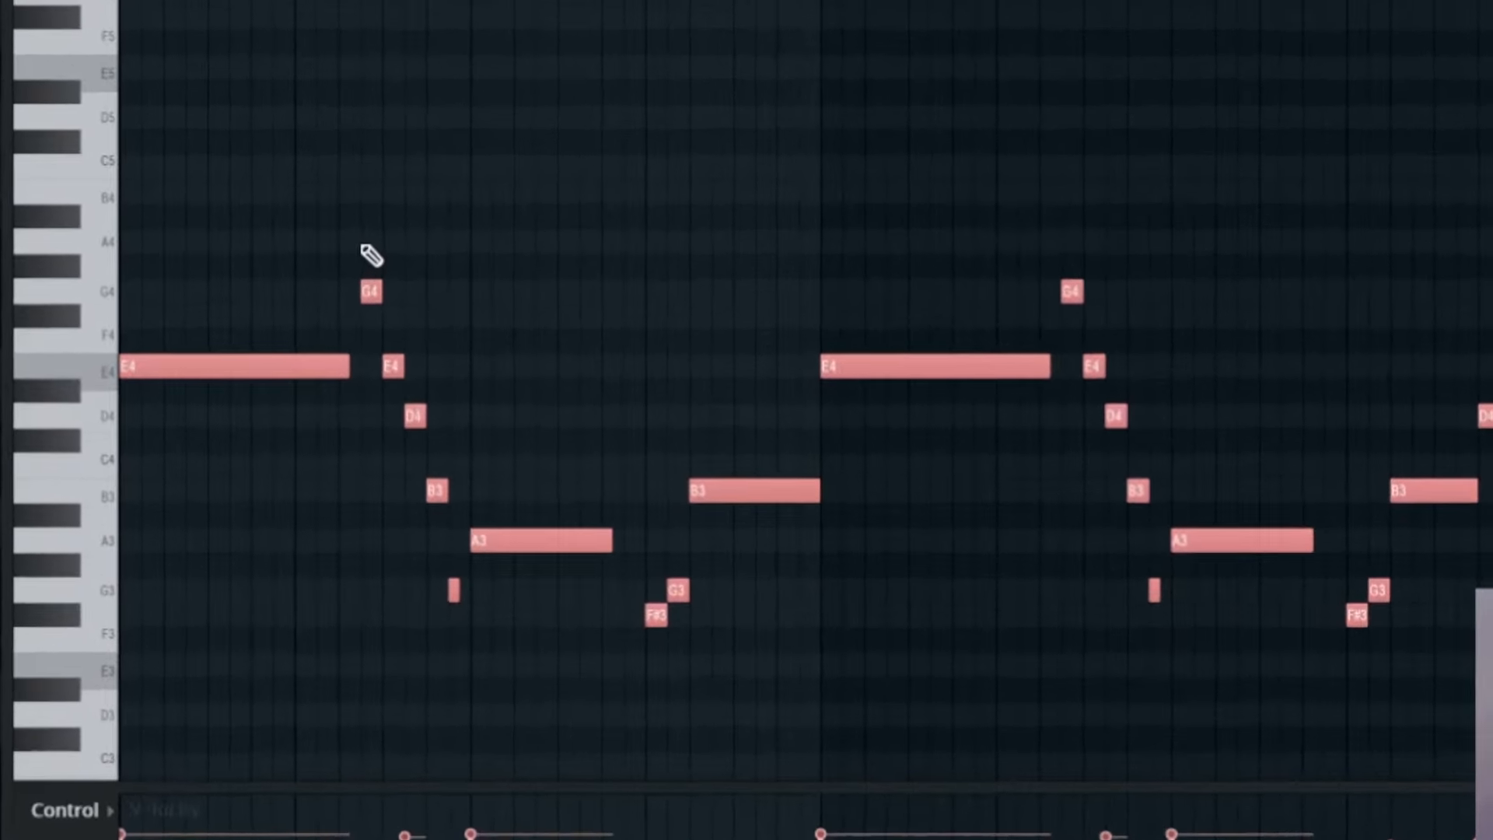
left_click_drag(488, 336, 522, 412)
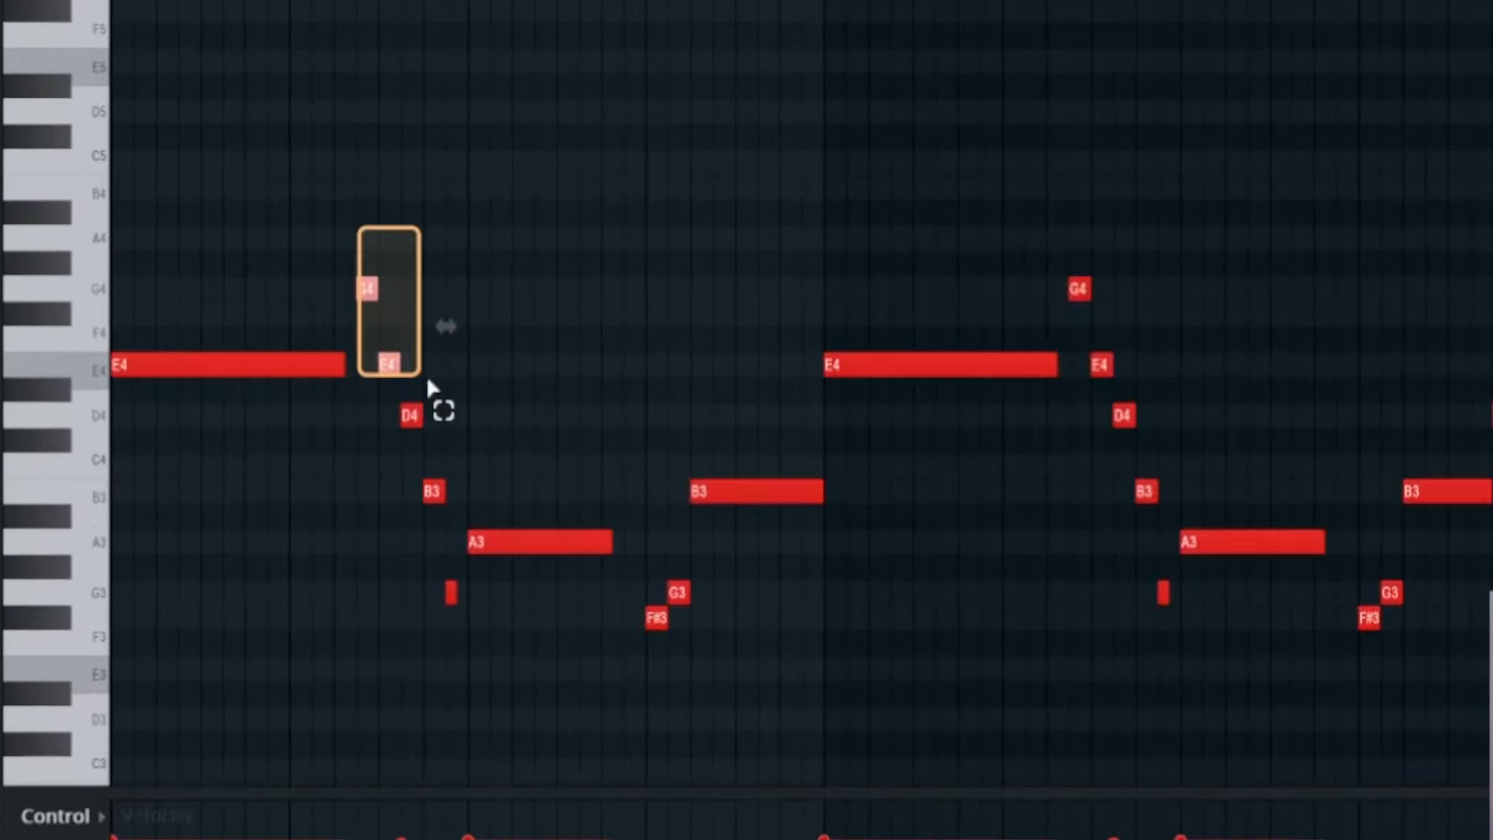
left_click_drag(427, 378, 459, 627)
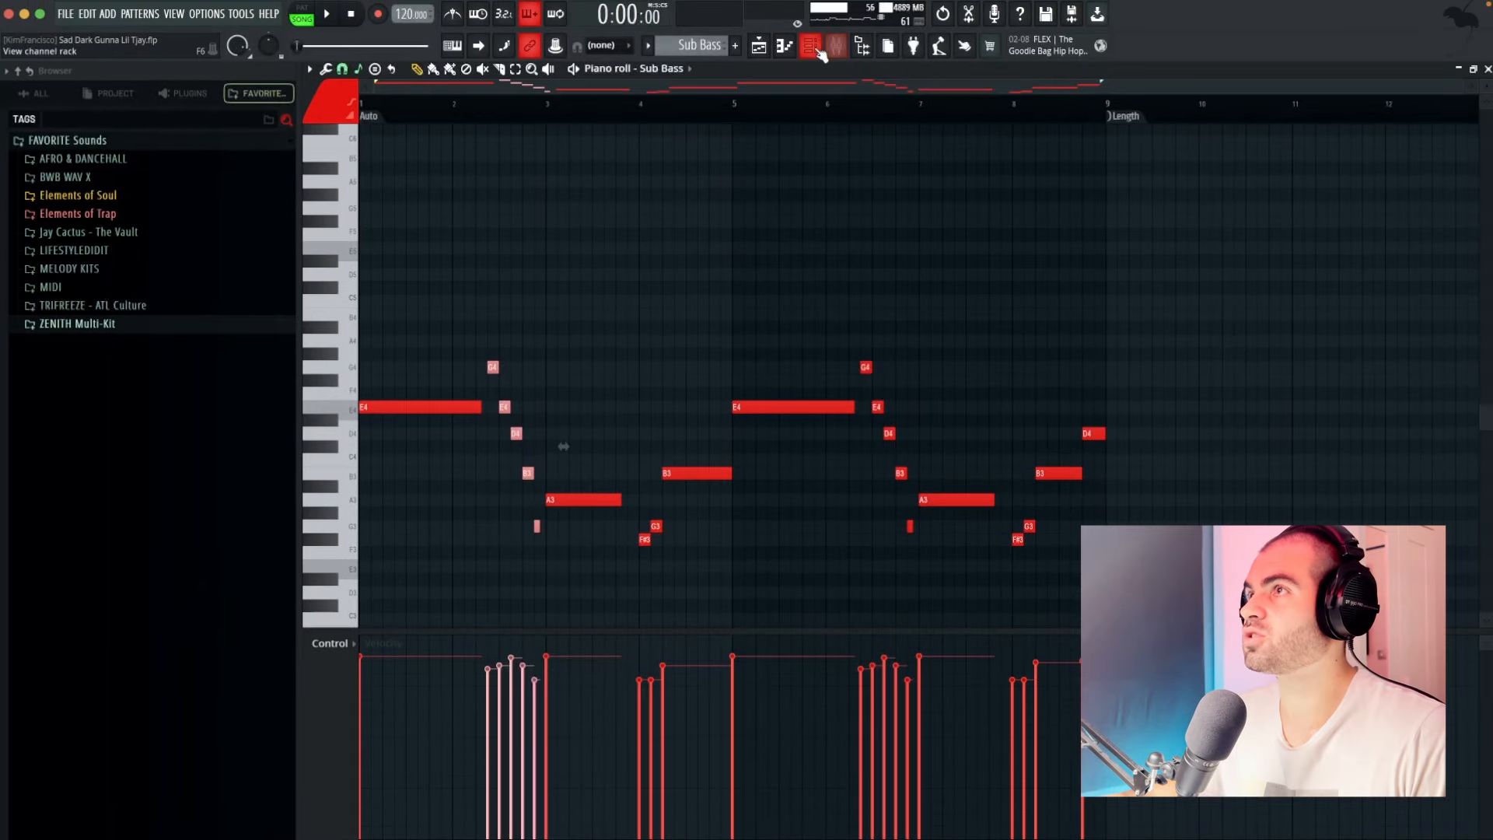
- Check the Scarbee Rickenbacker Bass instrument on the Sub Bass channel and close the Channel rack
key("F6")
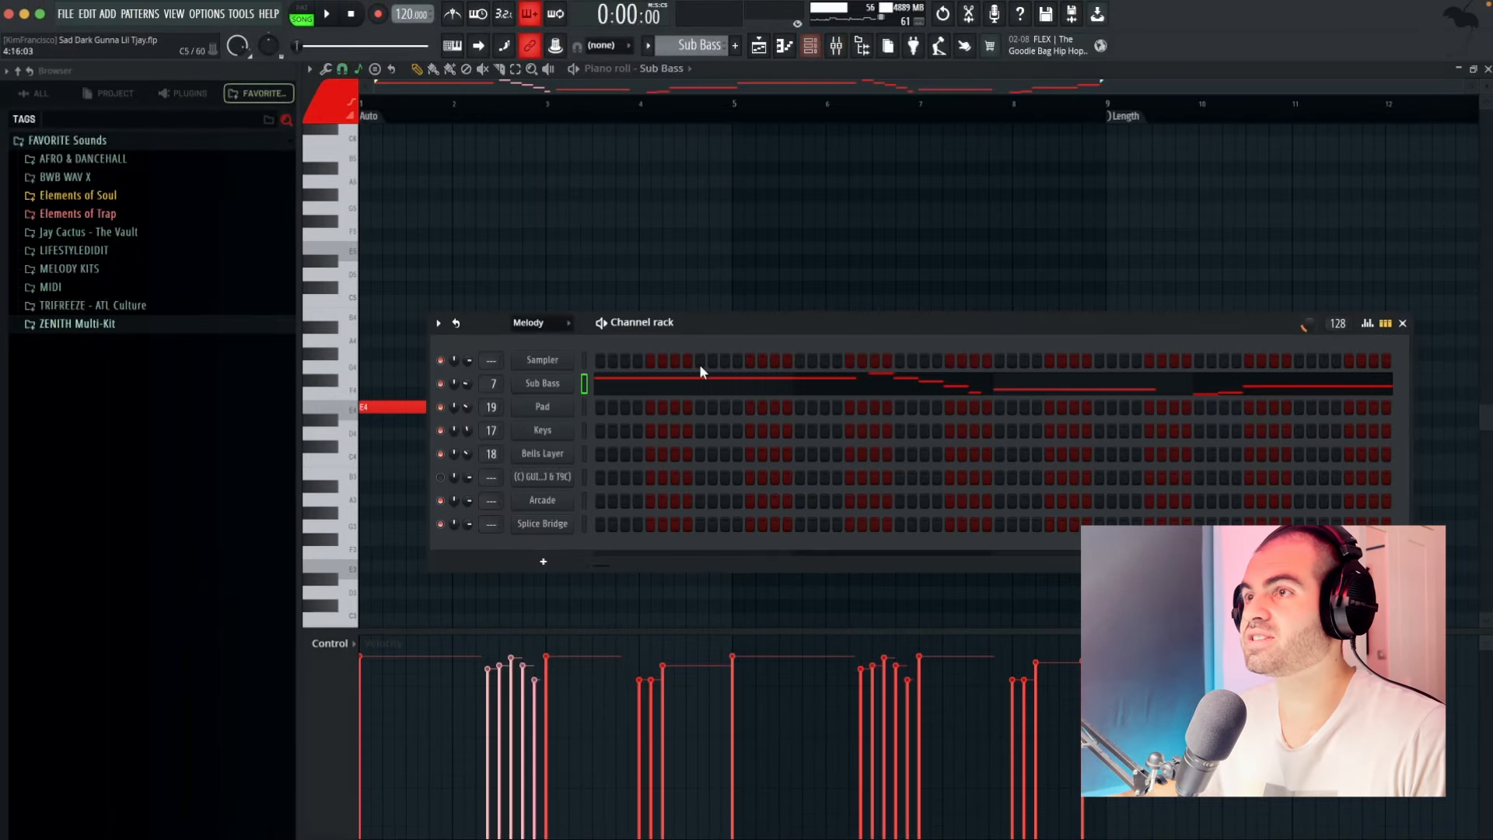
left_click(542, 383)
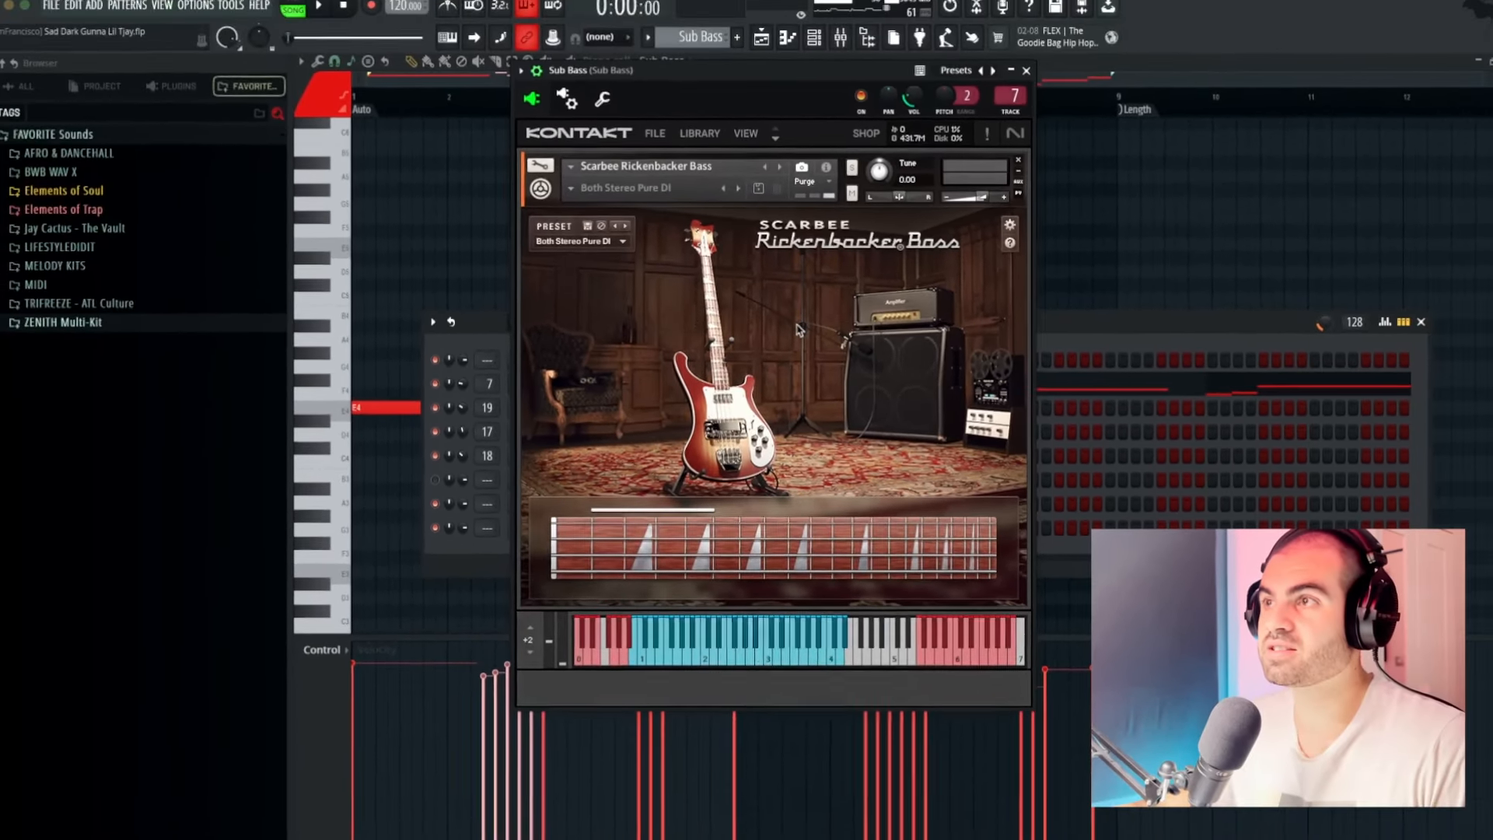
left_click(799, 283)
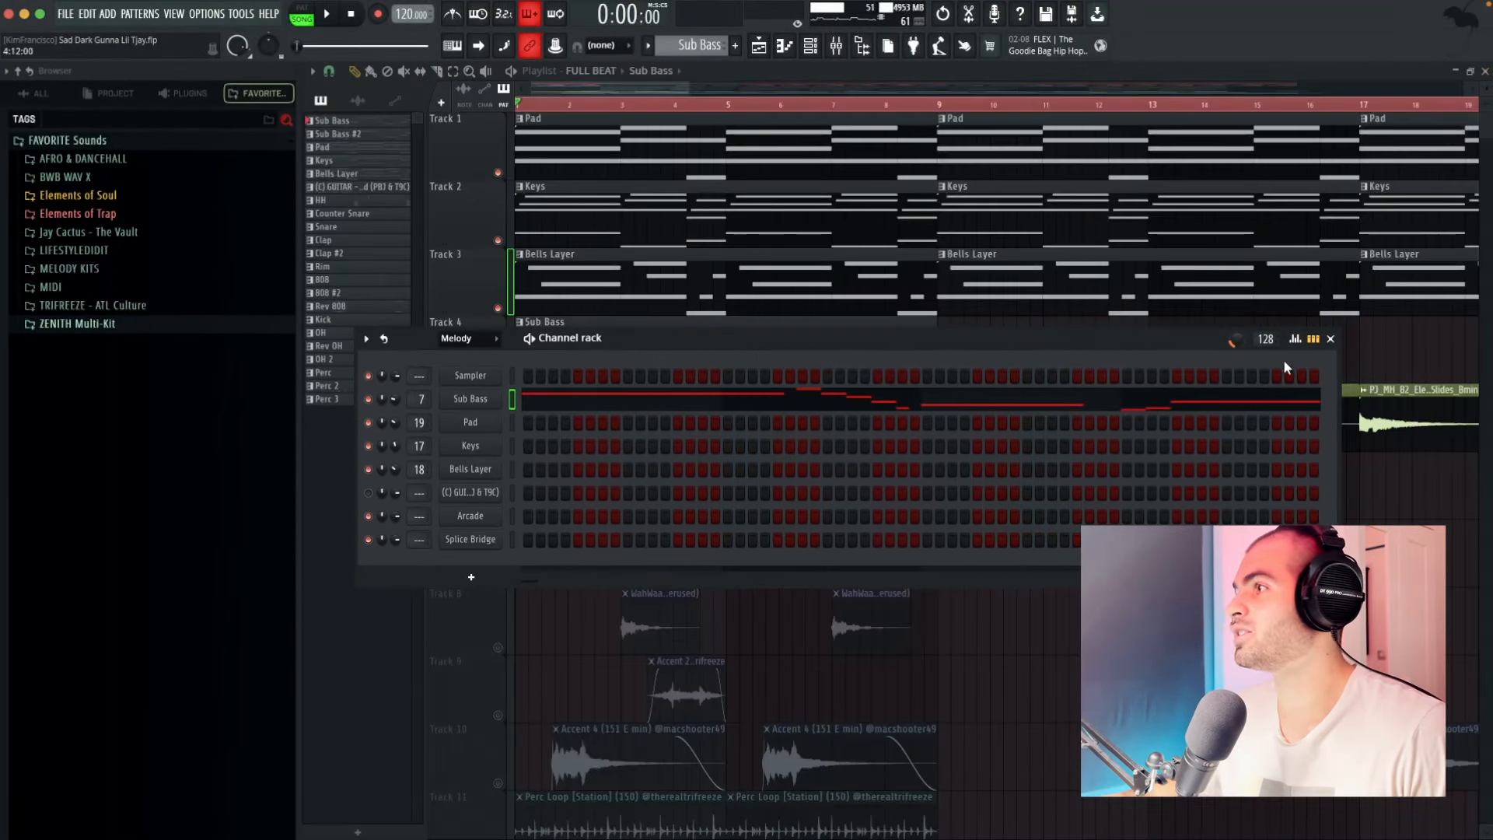
left_click(1330, 340)
- Check the Accent 4 and Accent 22 sample settings, including Reverse, and select the accent clips in the playlist
scroll(713, 398, "down", 2)
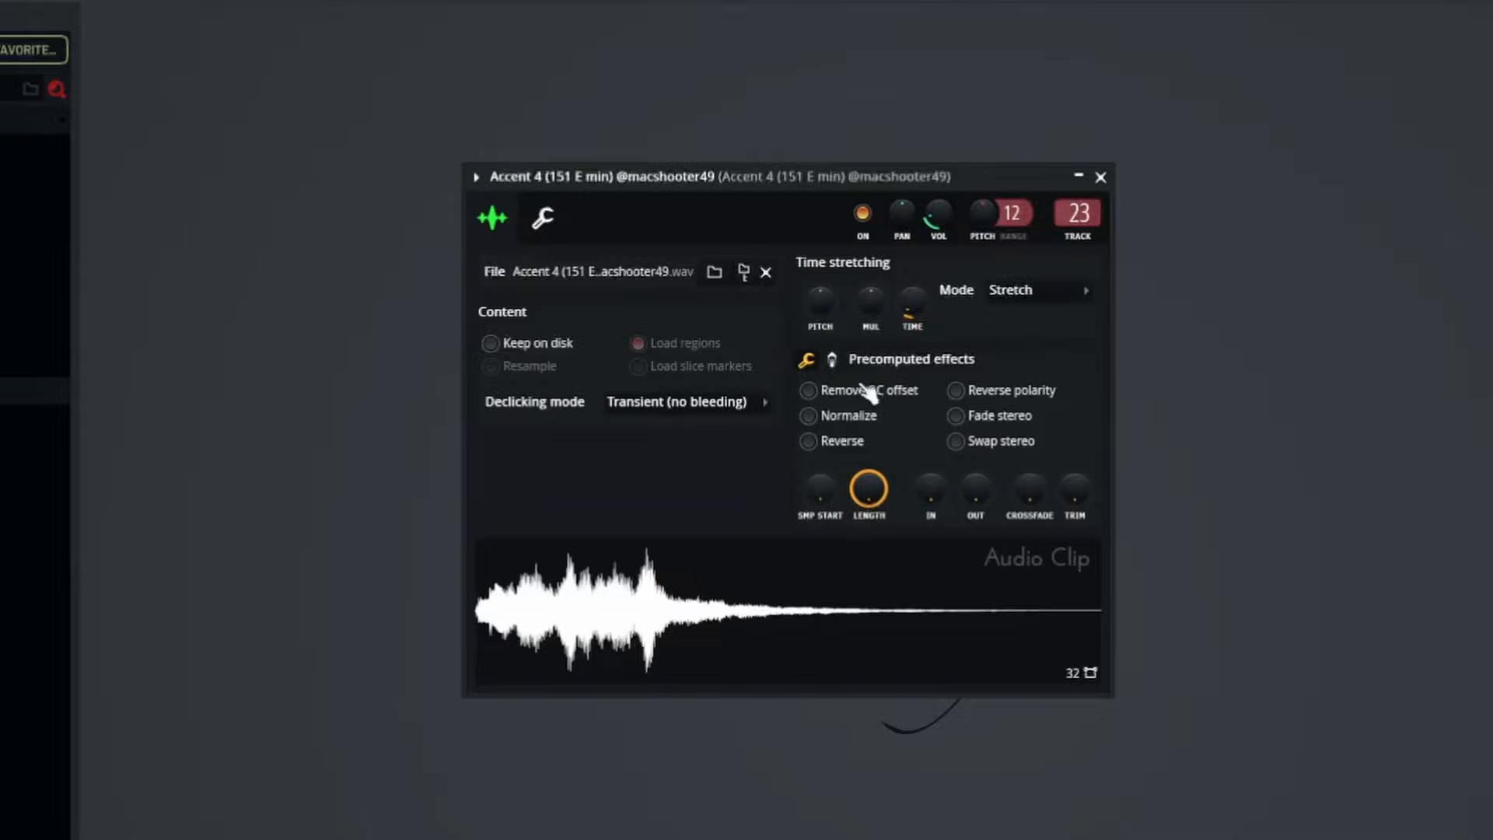
left_click(1101, 178)
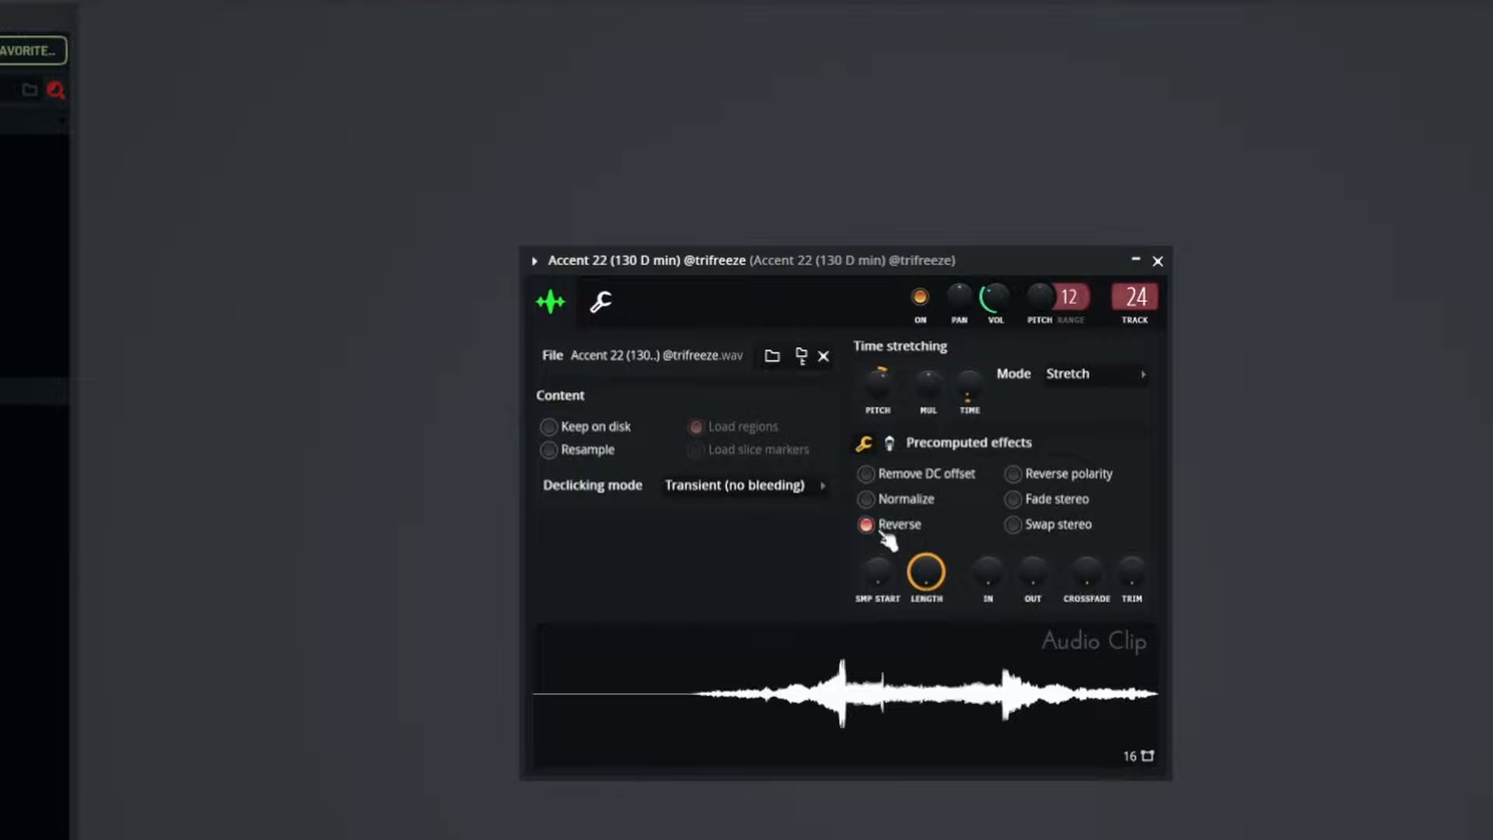
left_click(883, 535)
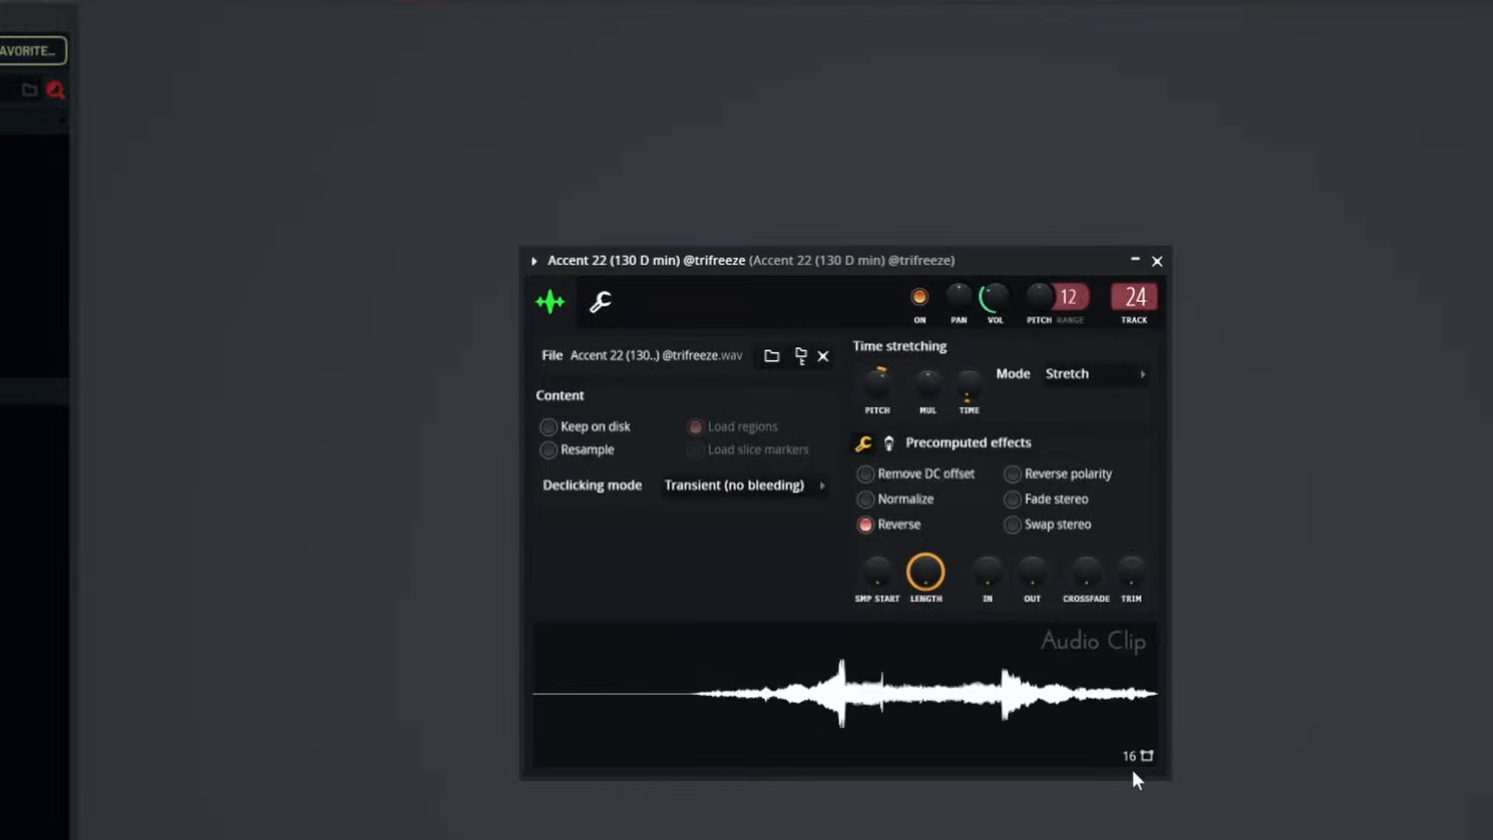
left_click(1158, 261)
left_click_drag(413, 707, 1076, 520)
- Unmute the Perc Loop track and check its time-stretching settings and the ShaperBox 3 effects on its mixer track
left_click(366, 839)
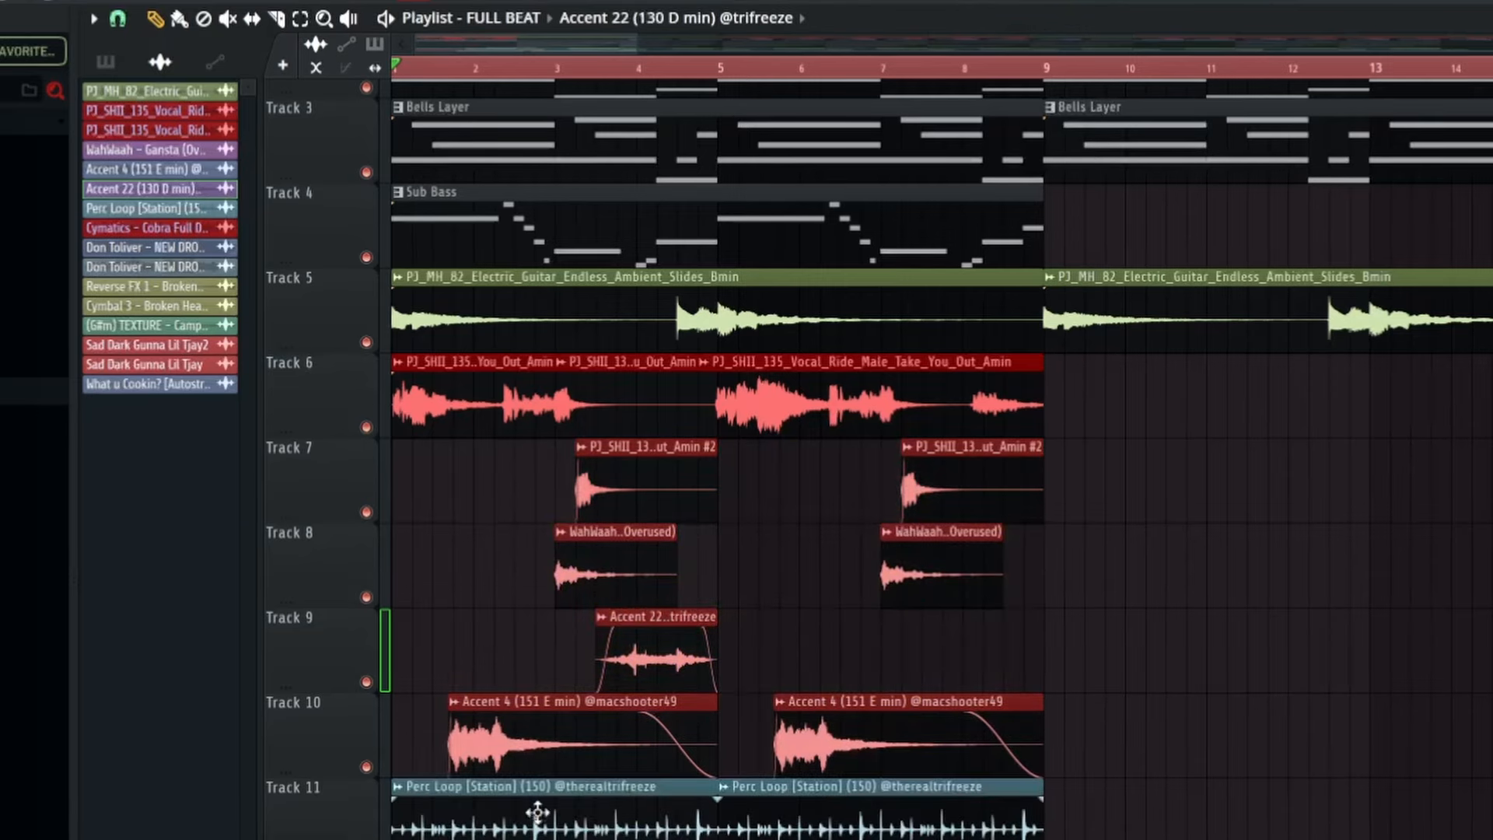
double_click(544, 812)
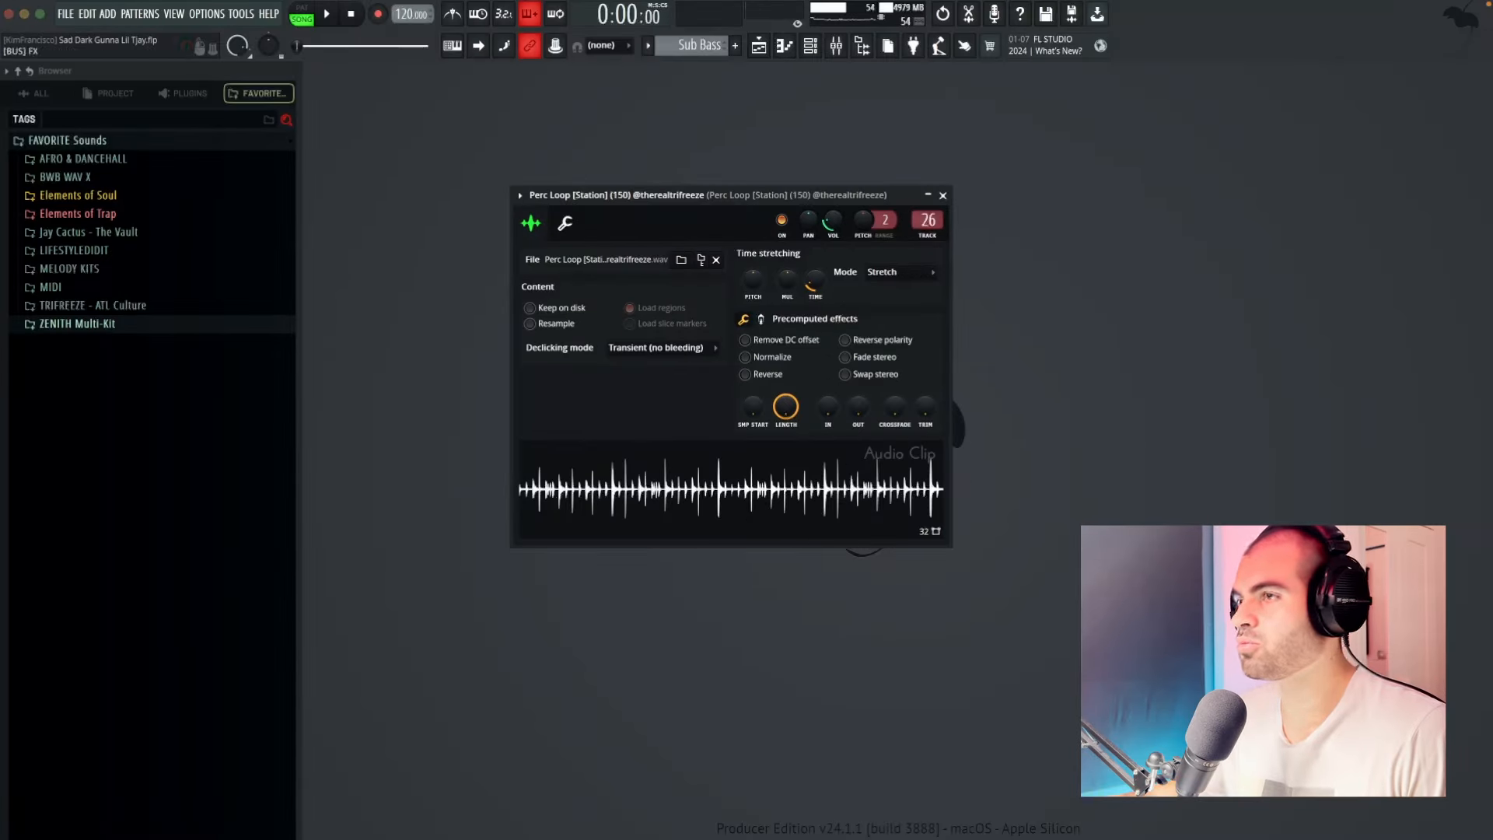
left_click_drag(720, 835, 766, 189)
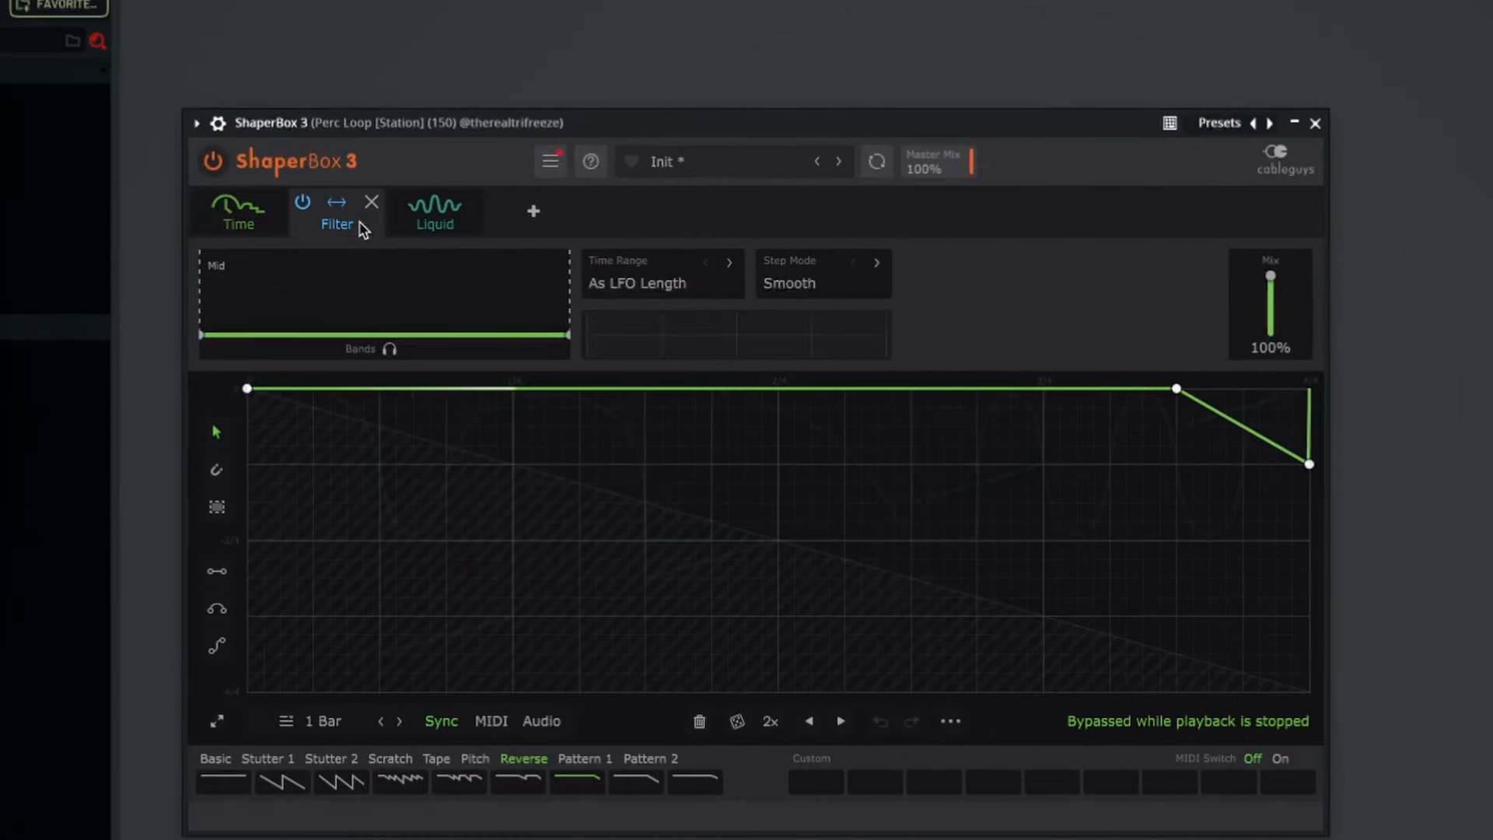
left_click(430, 223)
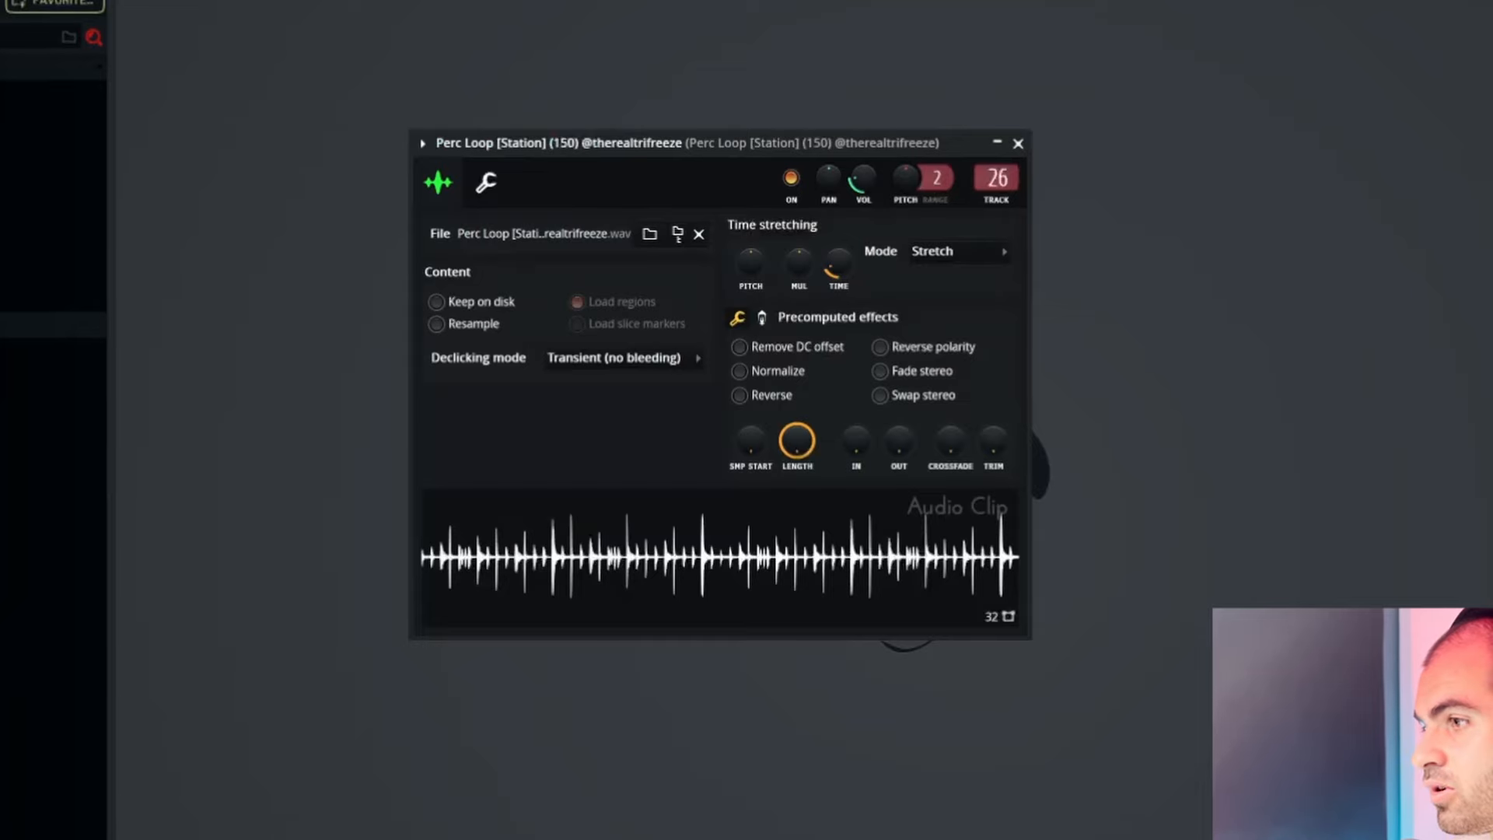
left_click_drag(650, 836, 791, 138)
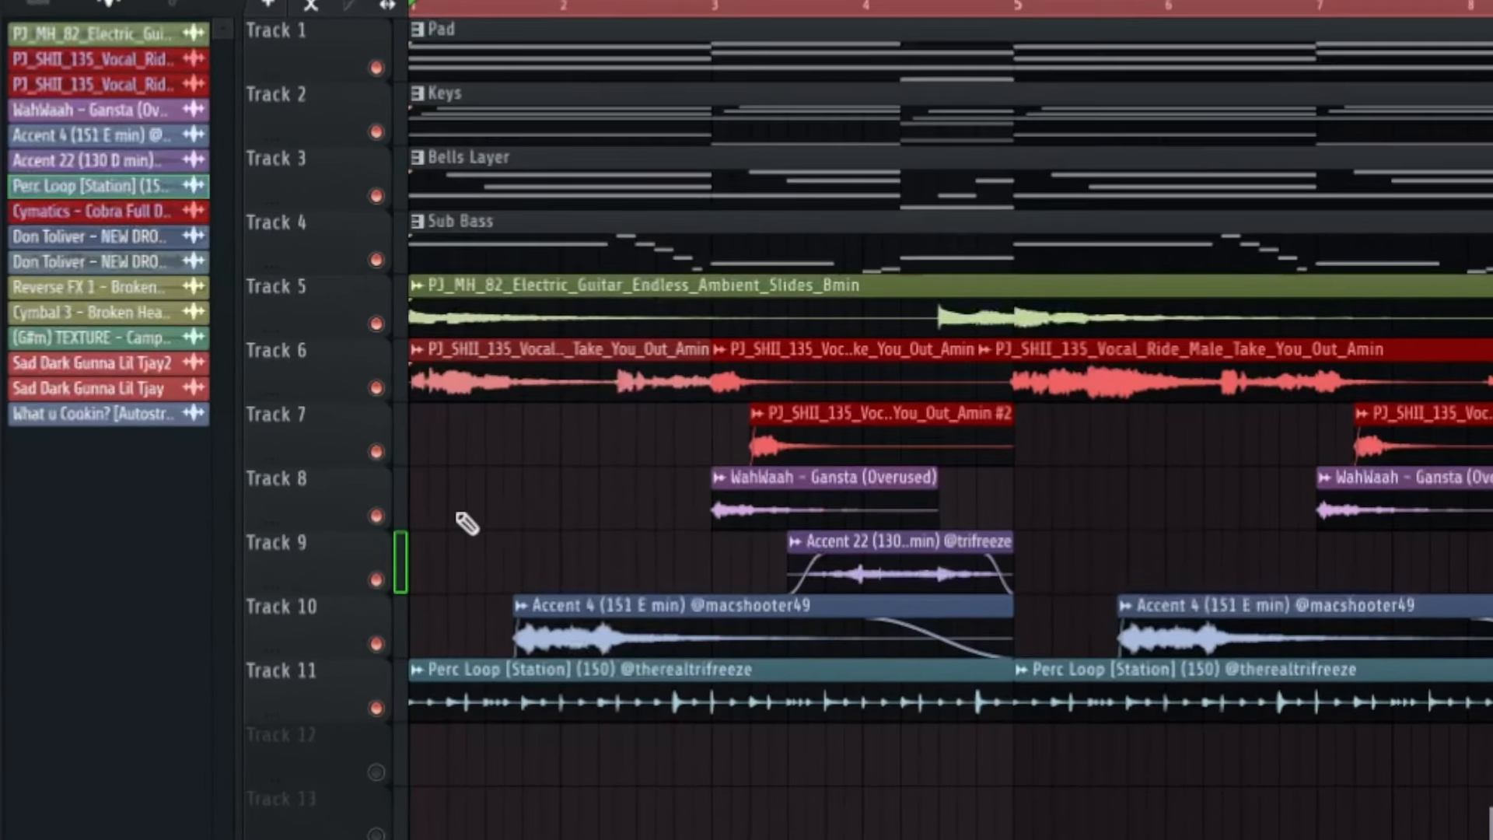
- Highlight the melodic patterns on tracks 1–4 and the vocal and accent clips on tracks 7–10, and clear the selection
left_click_drag(446, 491, 929, 633)
left_click_drag(1135, 497, 1074, 627)
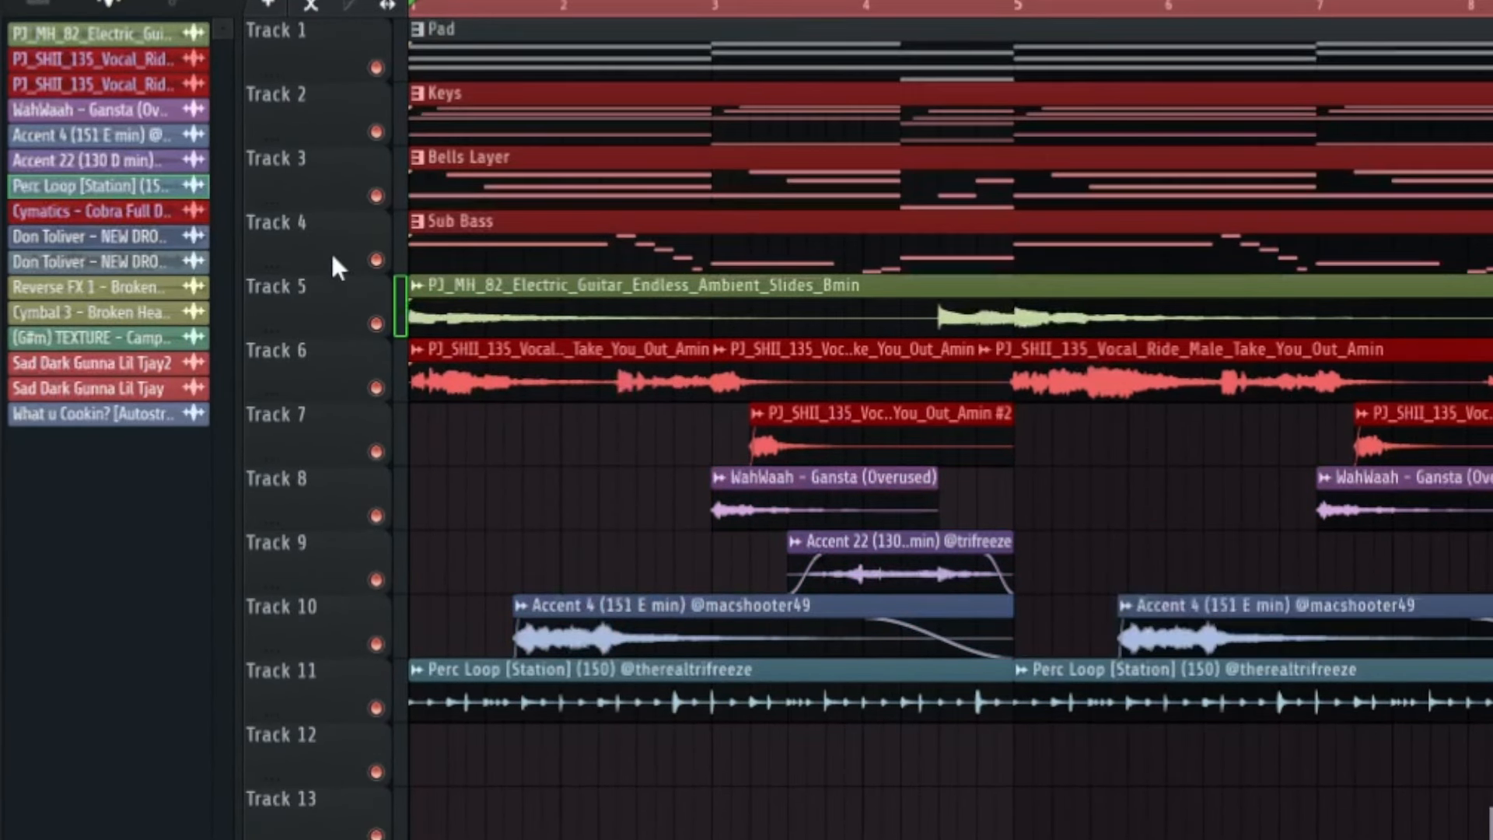
left_click_drag(335, 265, 336, 67)
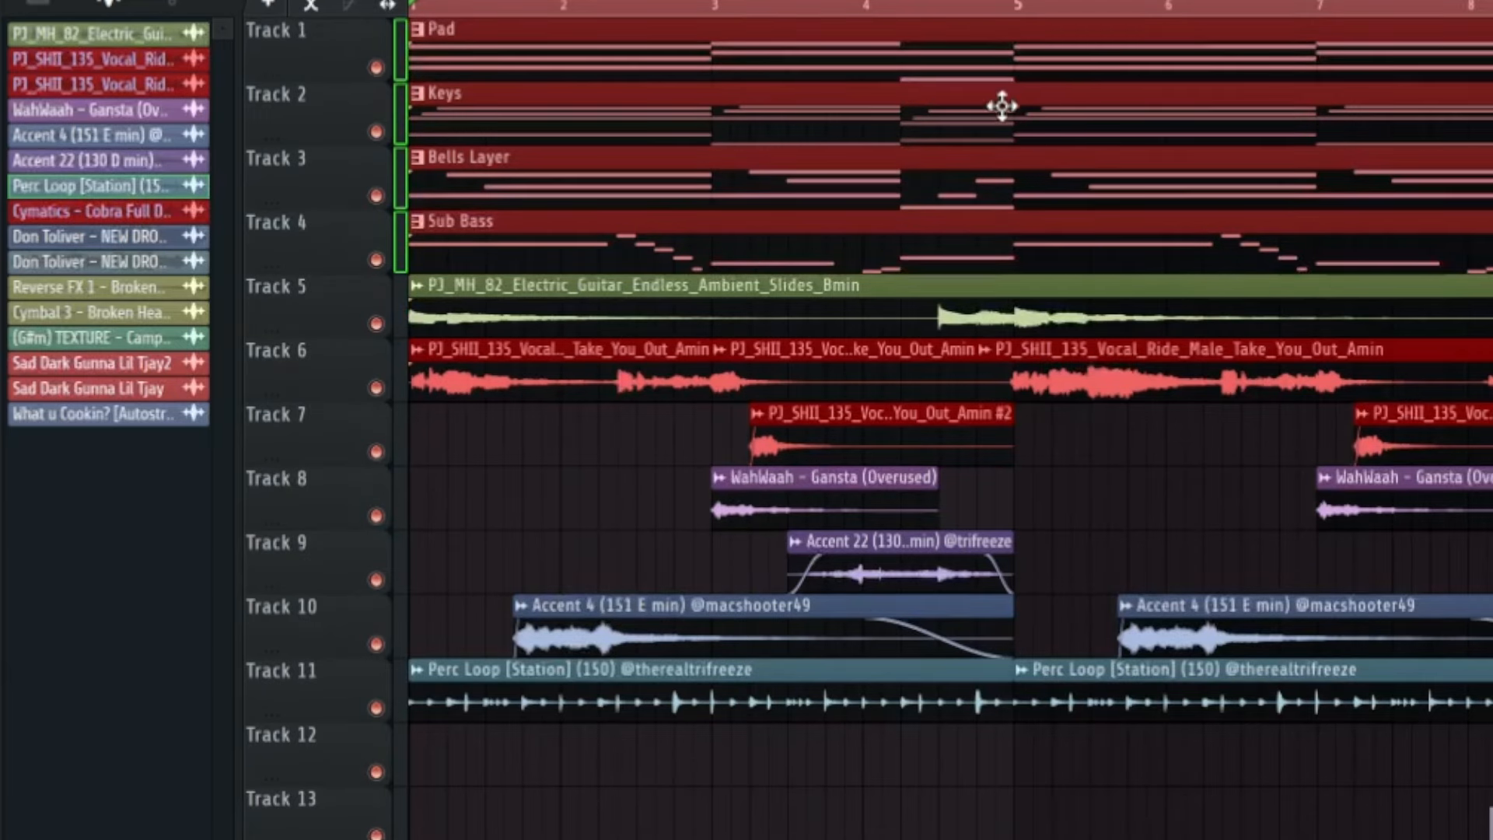
left_click_drag(567, 465, 984, 564)
left_click_drag(1196, 497, 1487, 554)
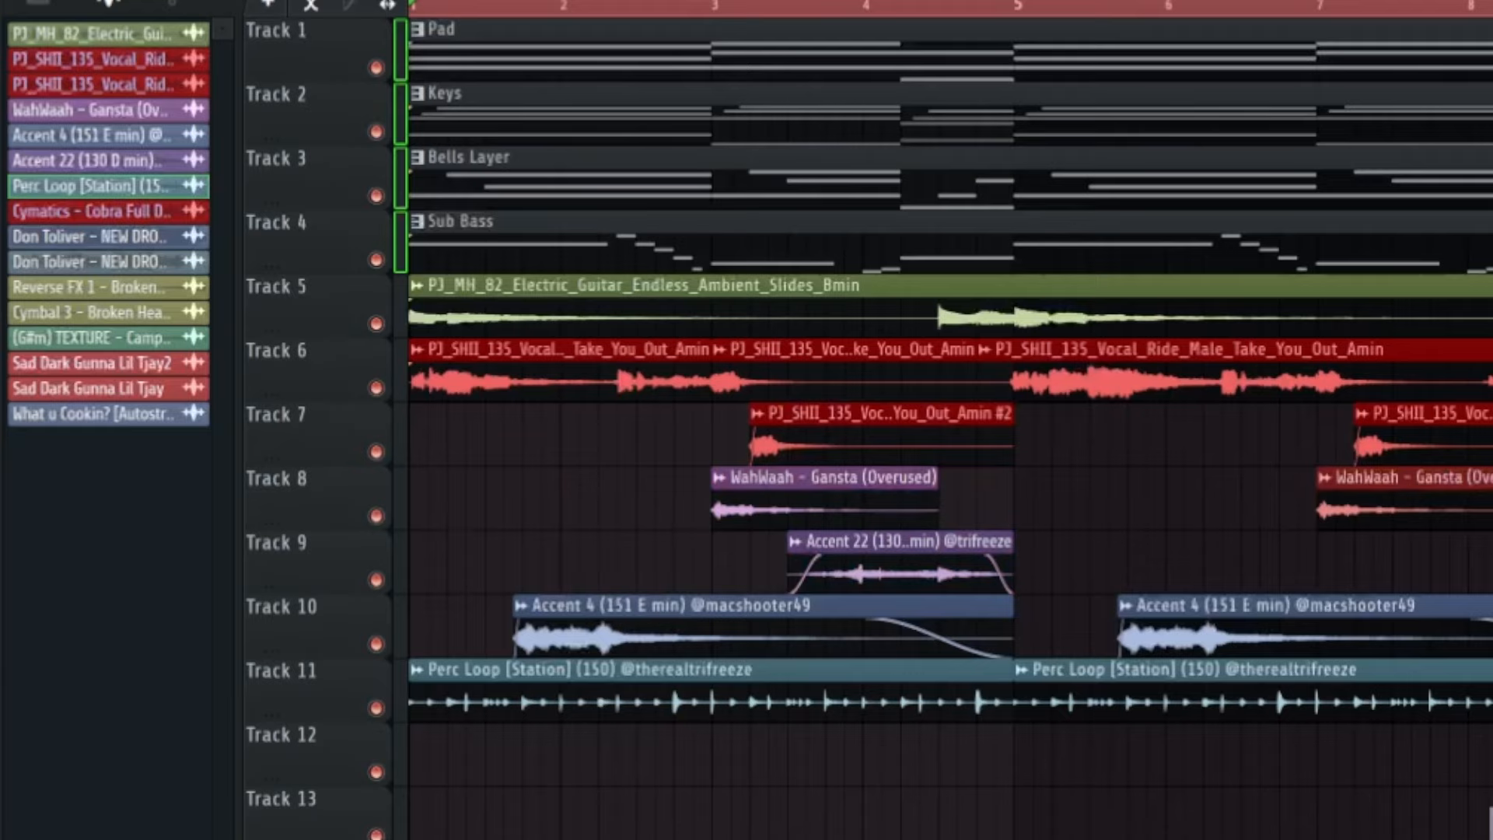
left_click_drag(1489, 631, 1239, 419)
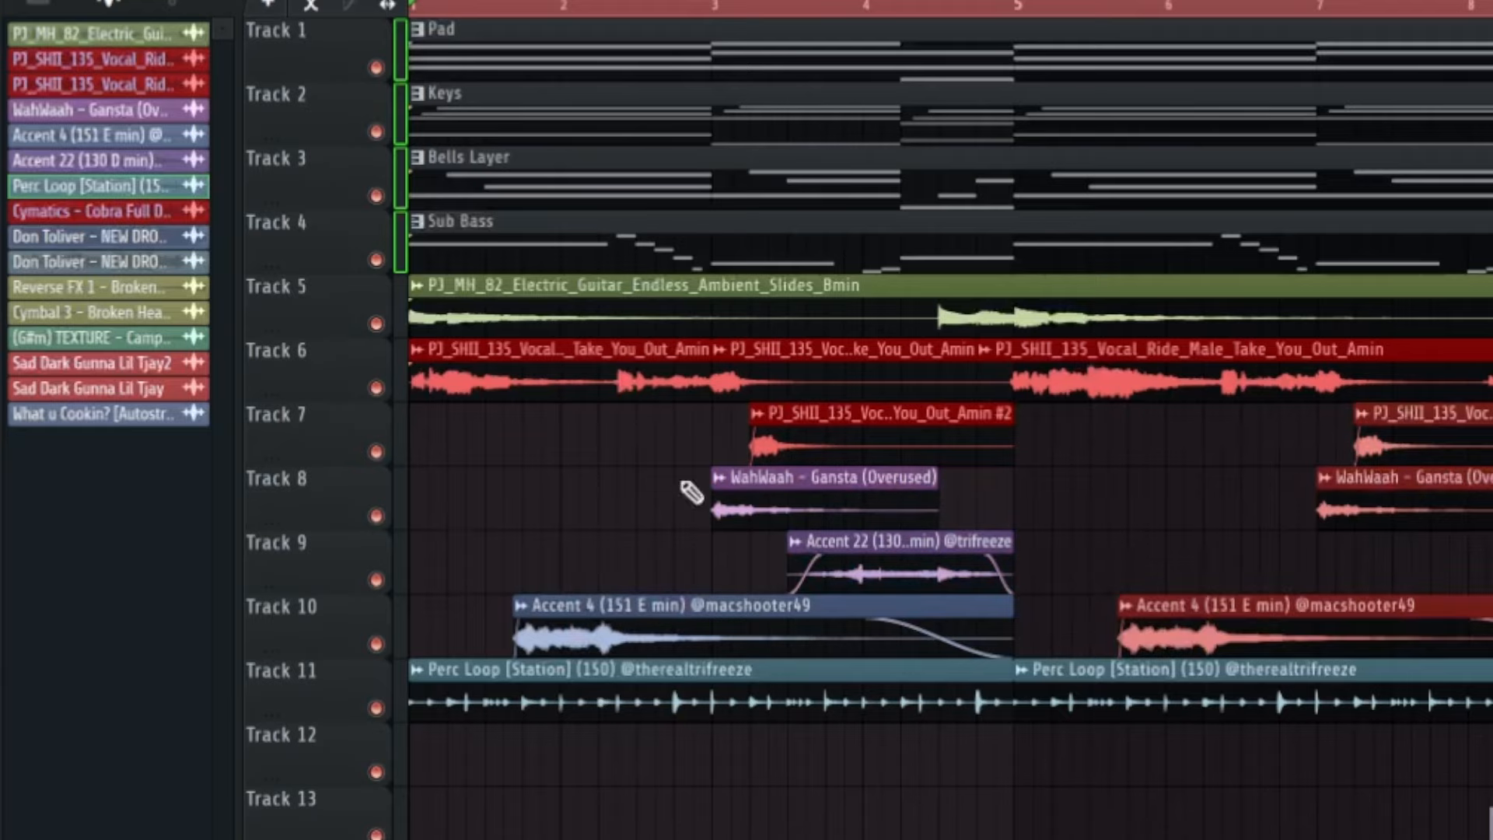
left_click_drag(526, 401, 1003, 658)
left_click_drag(1162, 403, 1491, 657)
key("ctrl+d")
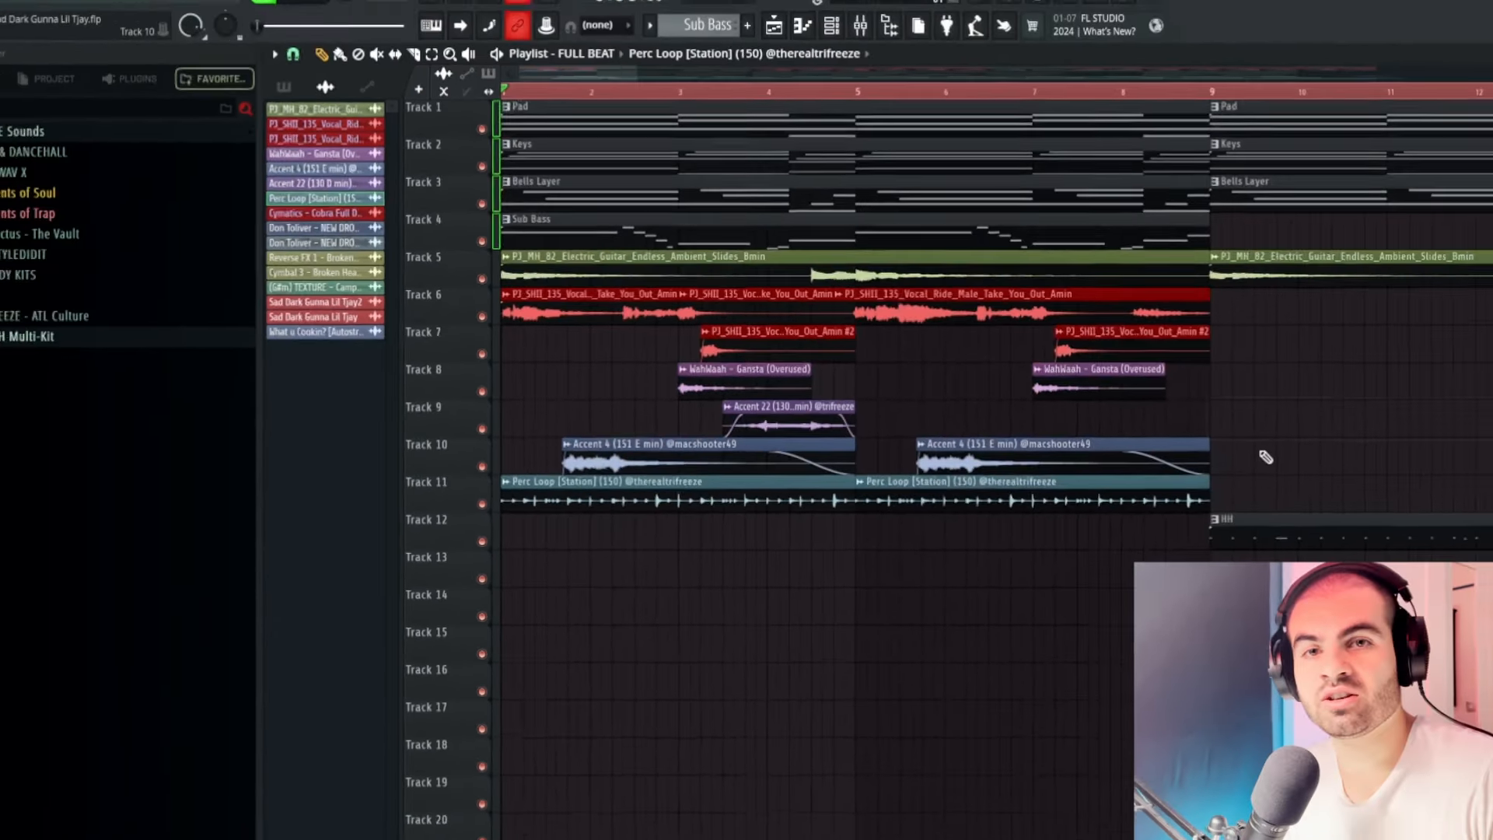
- Solo the HH and Clap #2 tracks and play them from bar 9
scroll(1266, 457, "down", 4)
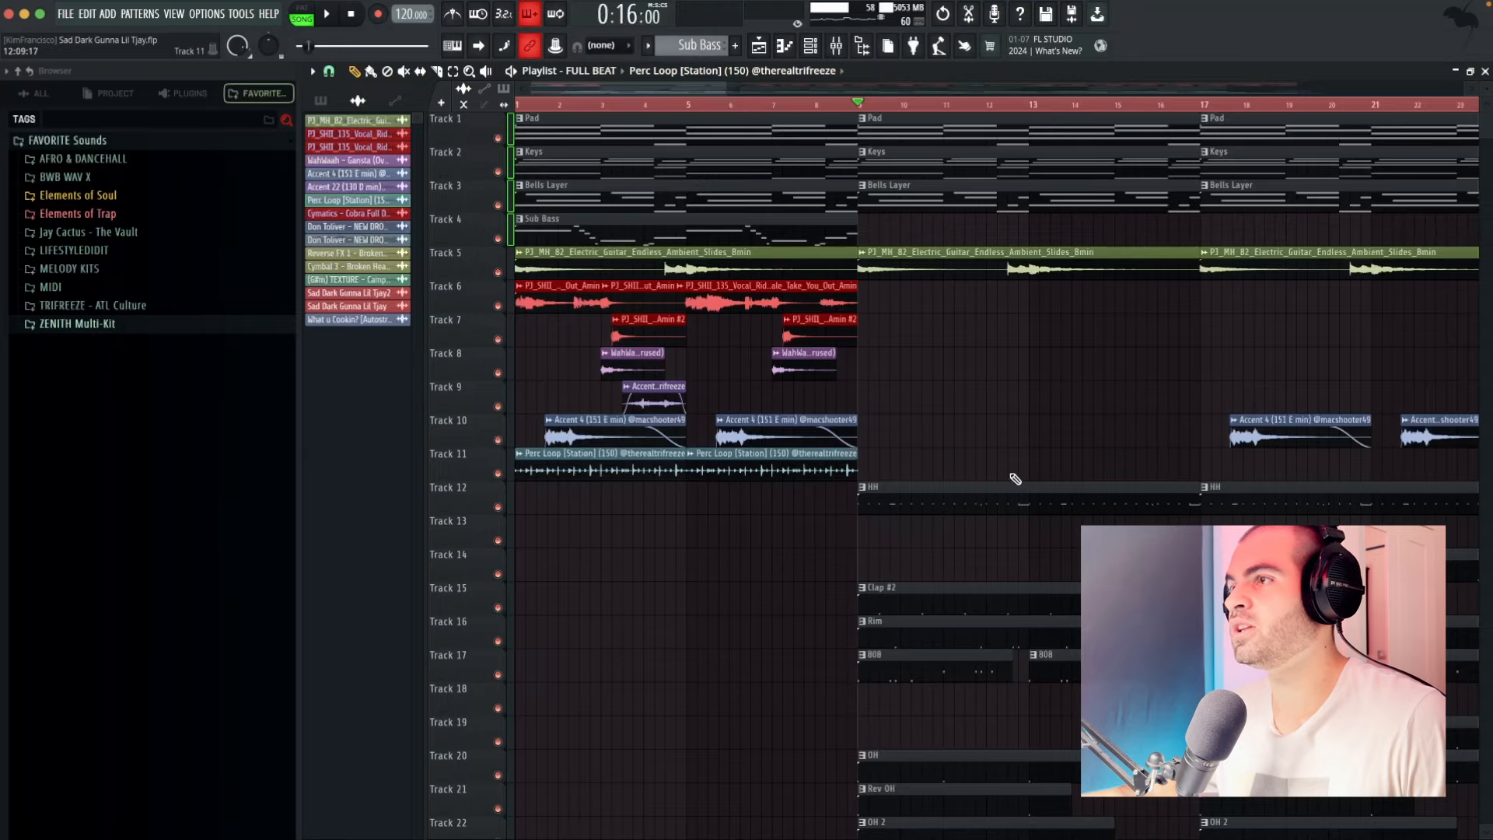
scroll(760, 384, "down", 5)
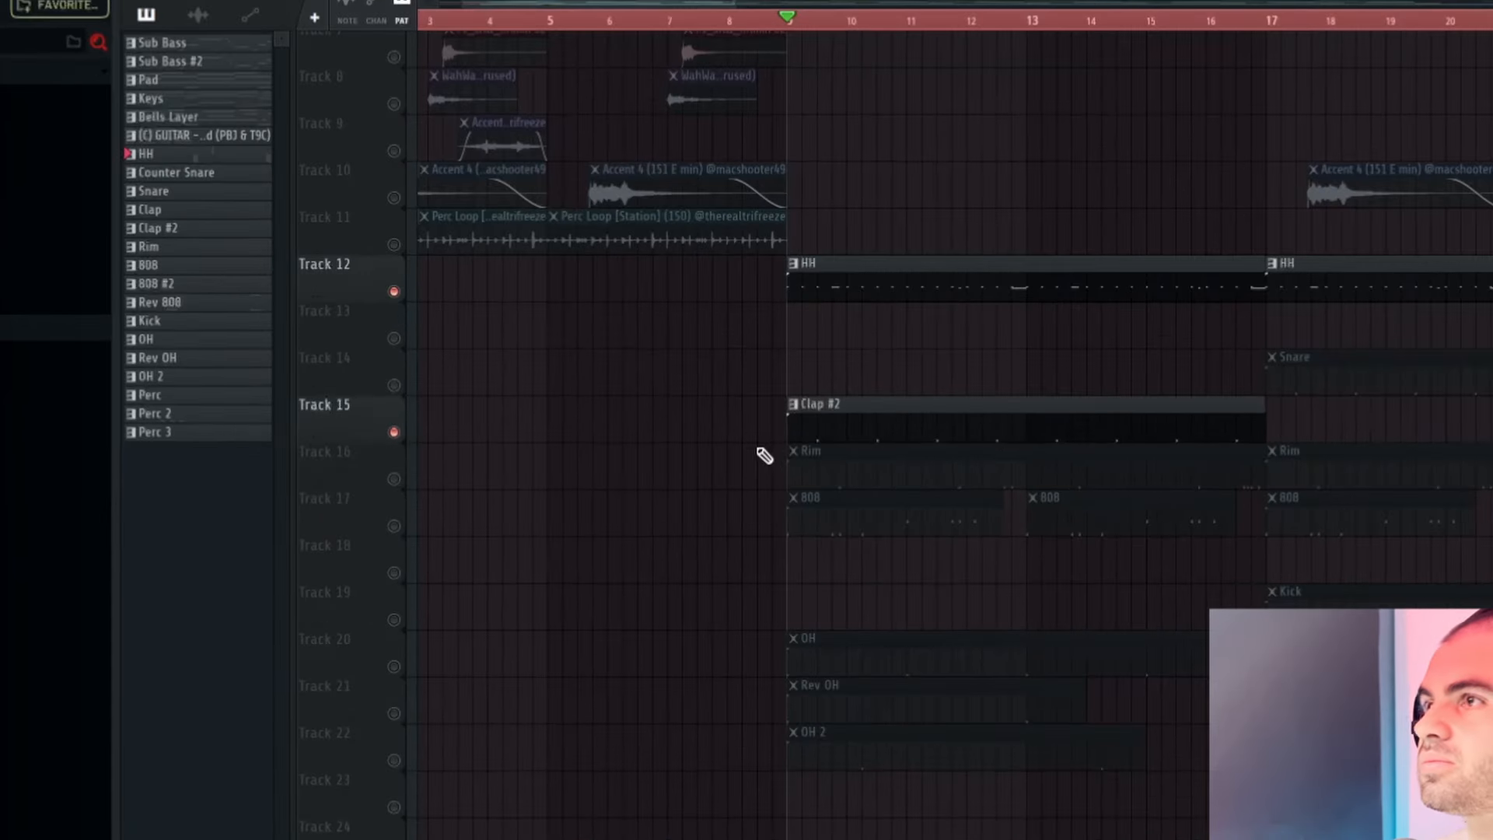
key("space")
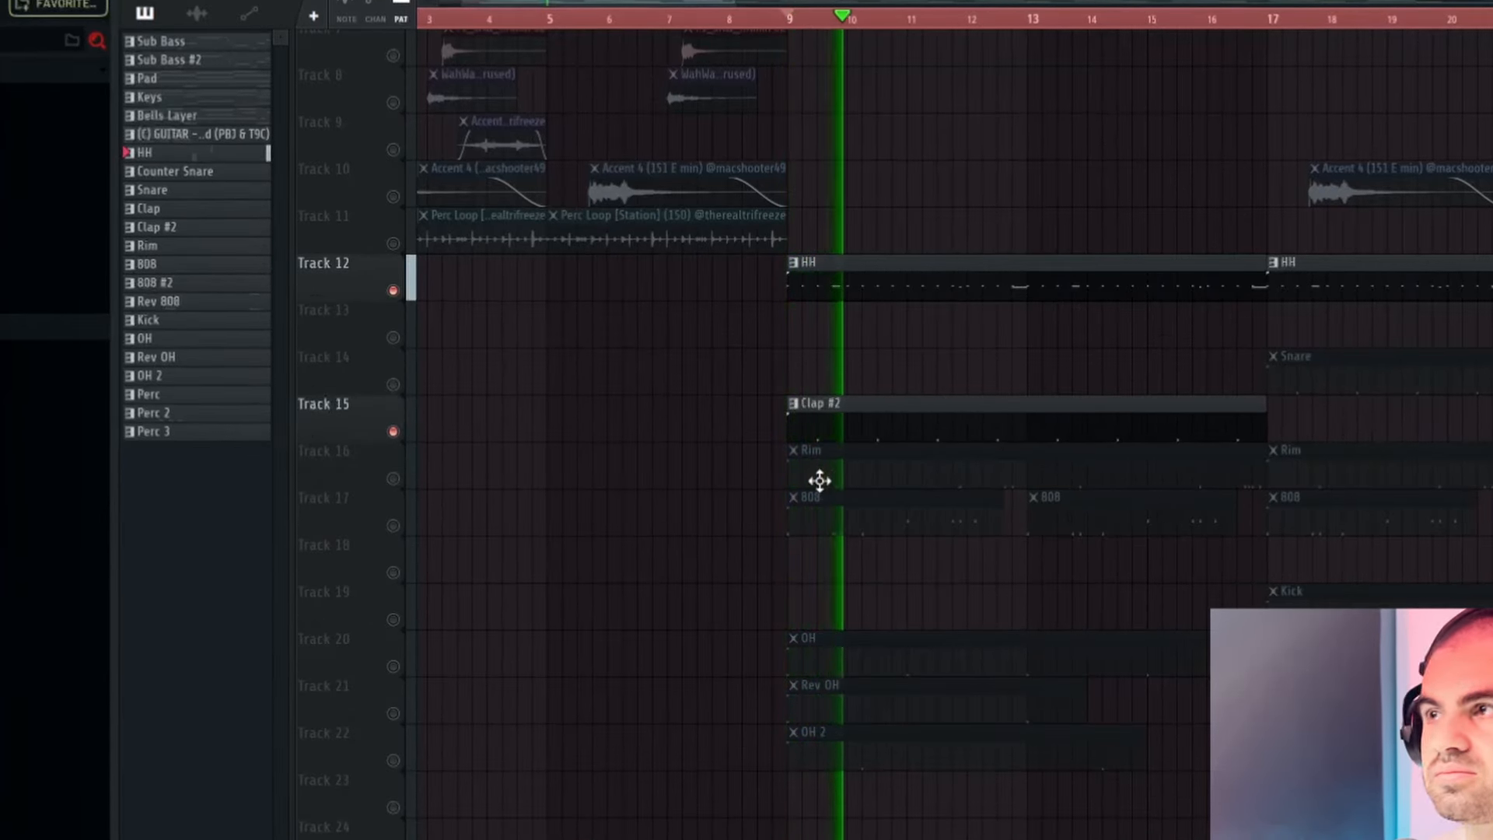
left_click_drag(1150, 473, 1029, 492)
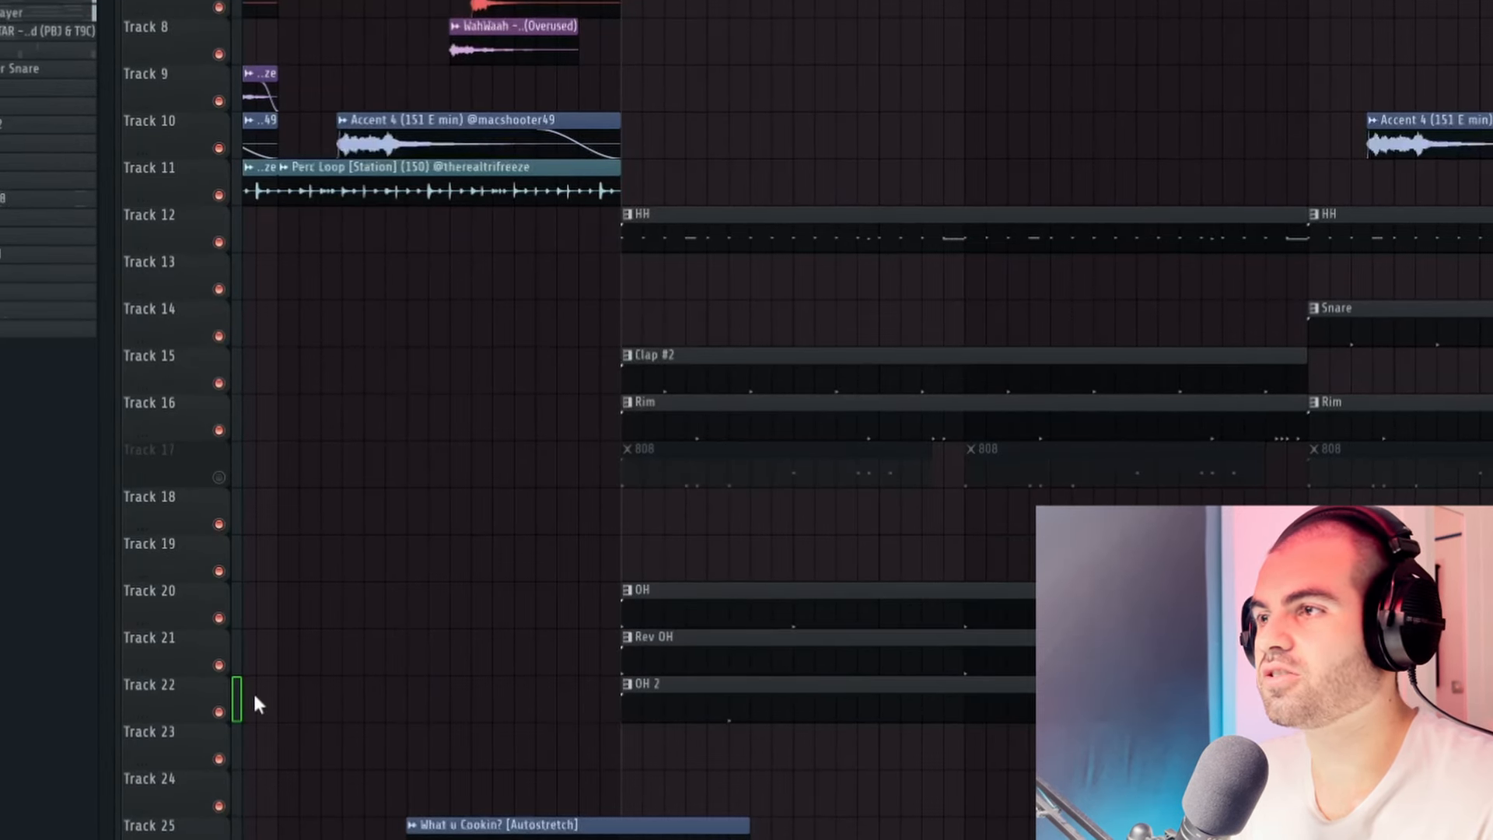
- Select the OH, Rev OH and OH 2 patterns on tracks 20–22 and play them with the HH, Clap #2 and Rim
left_click_drag(592, 538, 832, 761)
scroll(818, 692, "up", 4)
left_click_drag(865, 634, 978, 493)
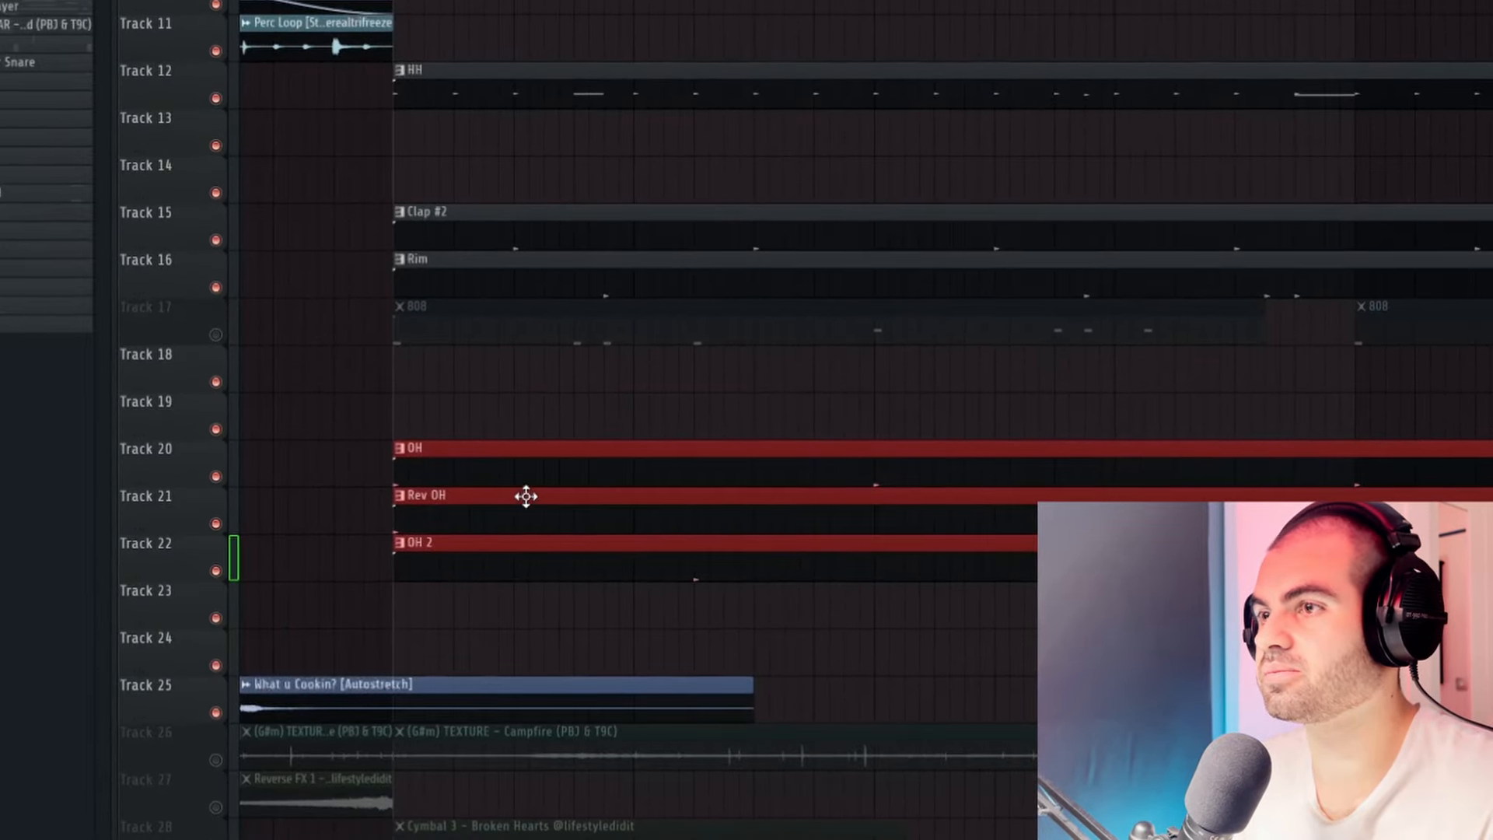
left_click_drag(677, 530, 656, 636)
left_click_drag(943, 573, 954, 598)
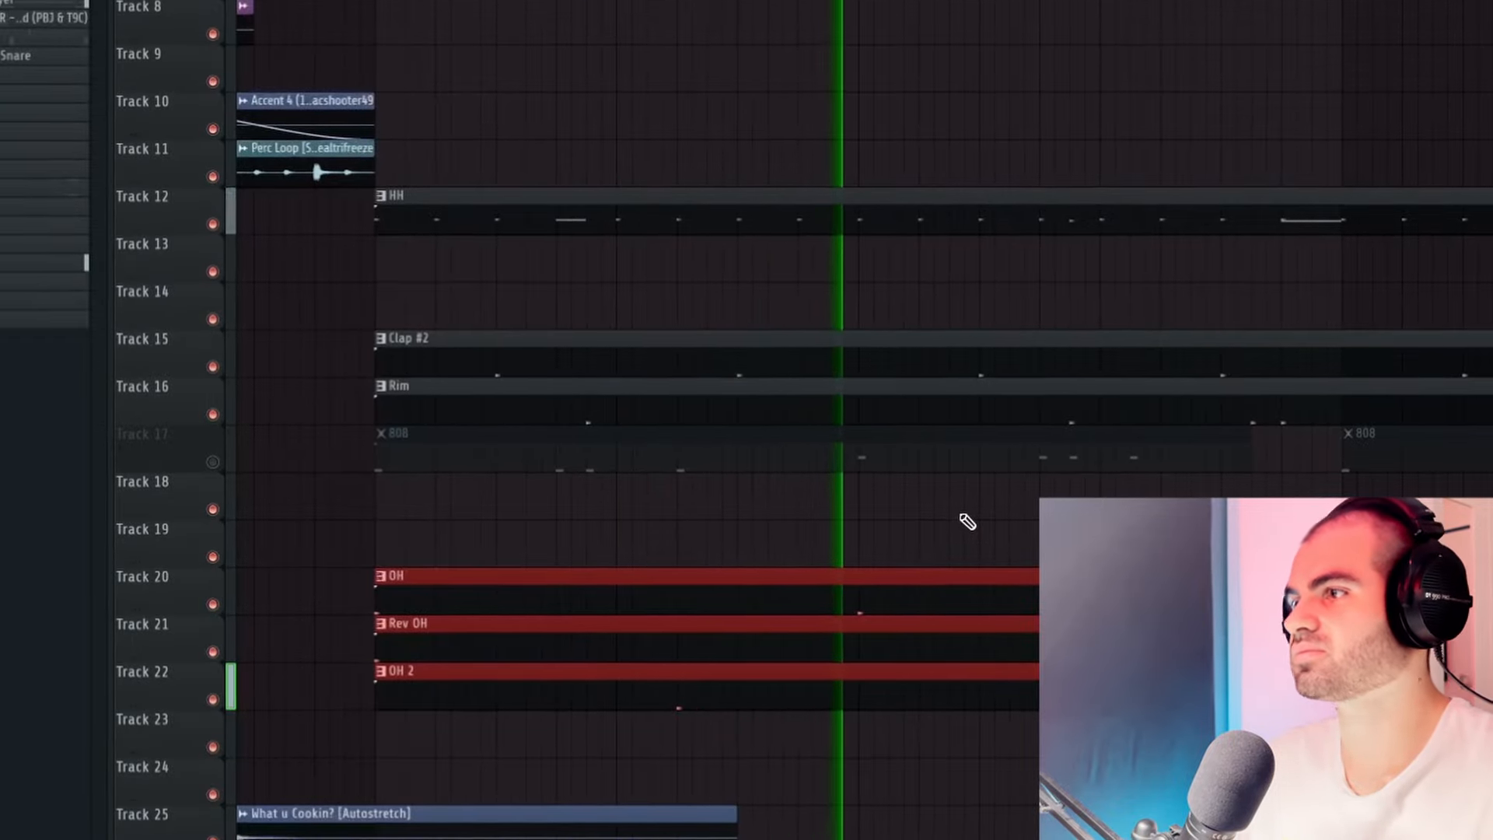
left_click_drag(1234, 526, 571, 549)
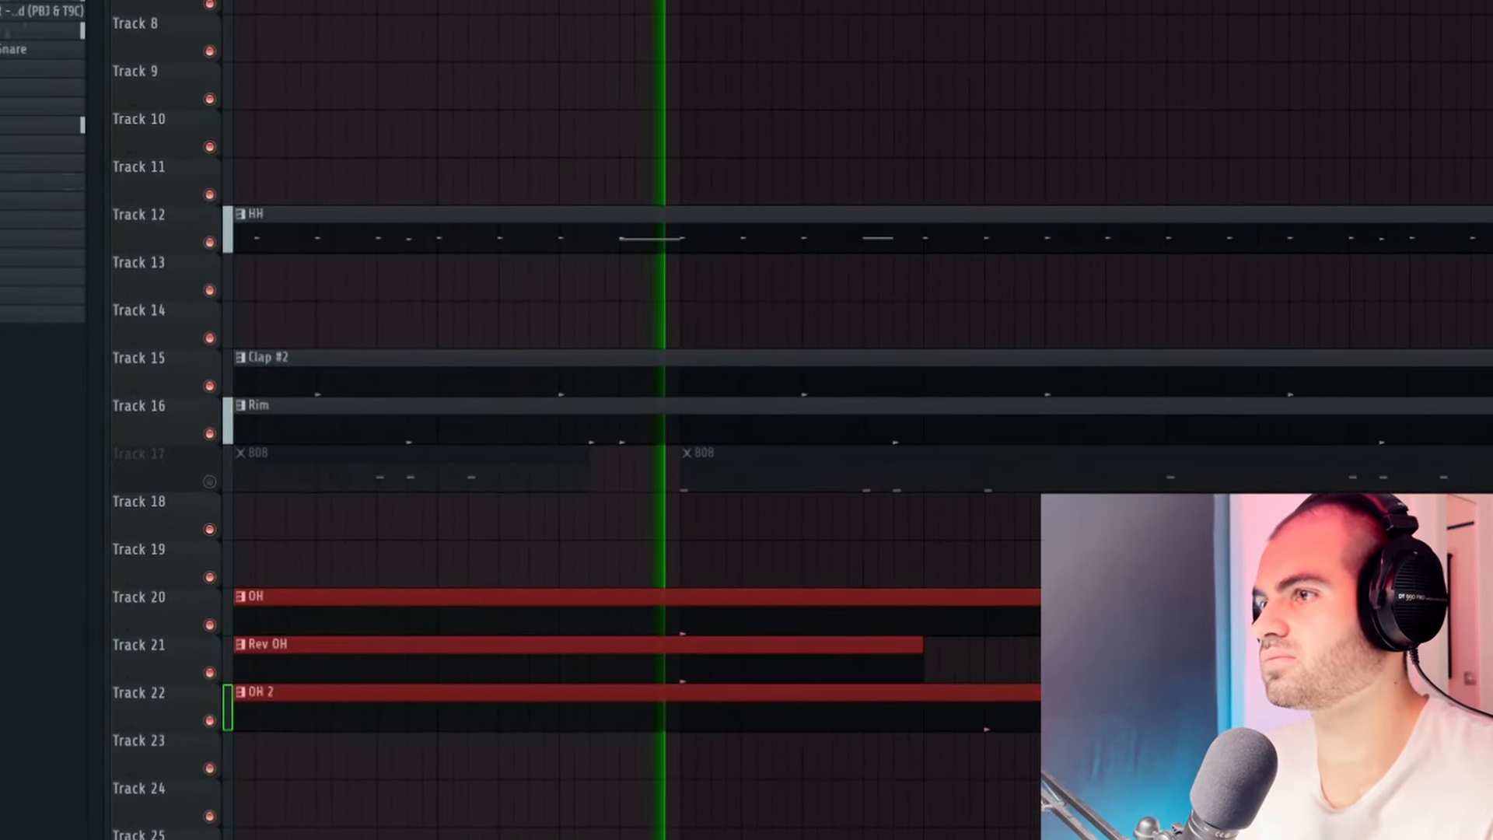
- Open the 808 pattern, highlight its opening E5 notes and the run before bar 5, and play it
scroll(1086, 556, "down", 4)
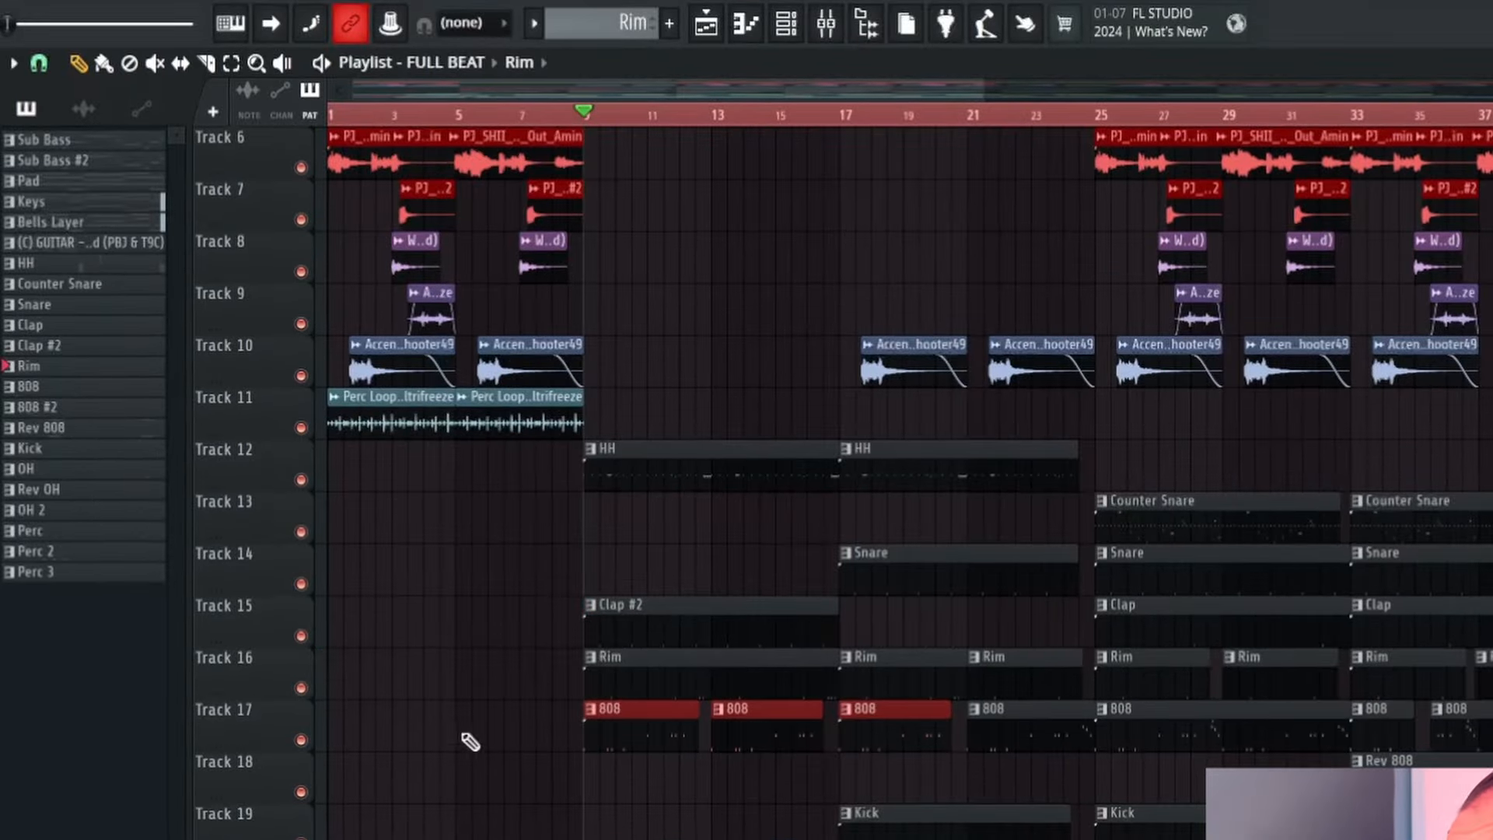
double_click(638, 724)
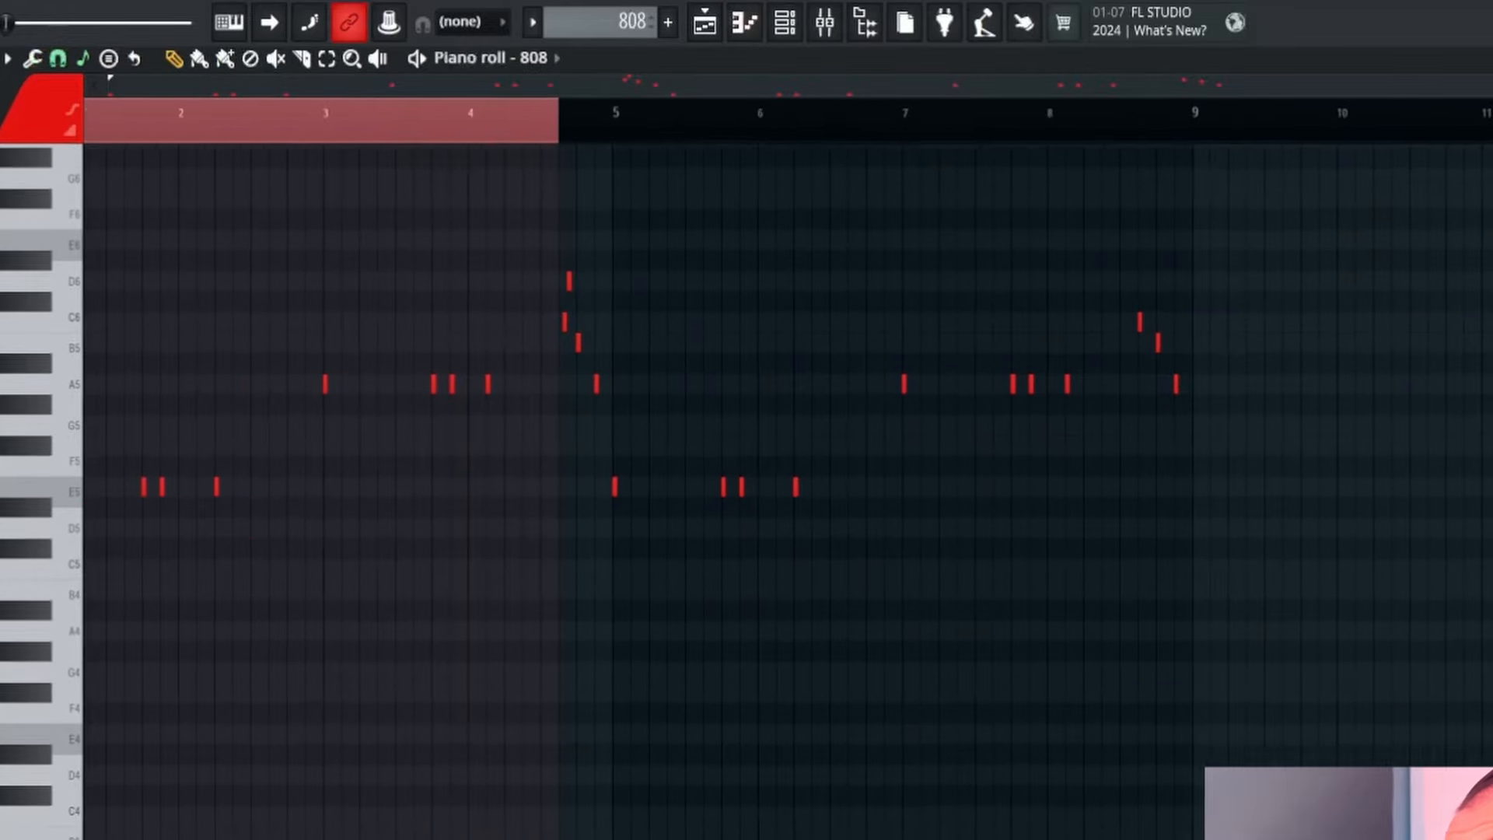
left_click_drag(399, 486, 26, 591)
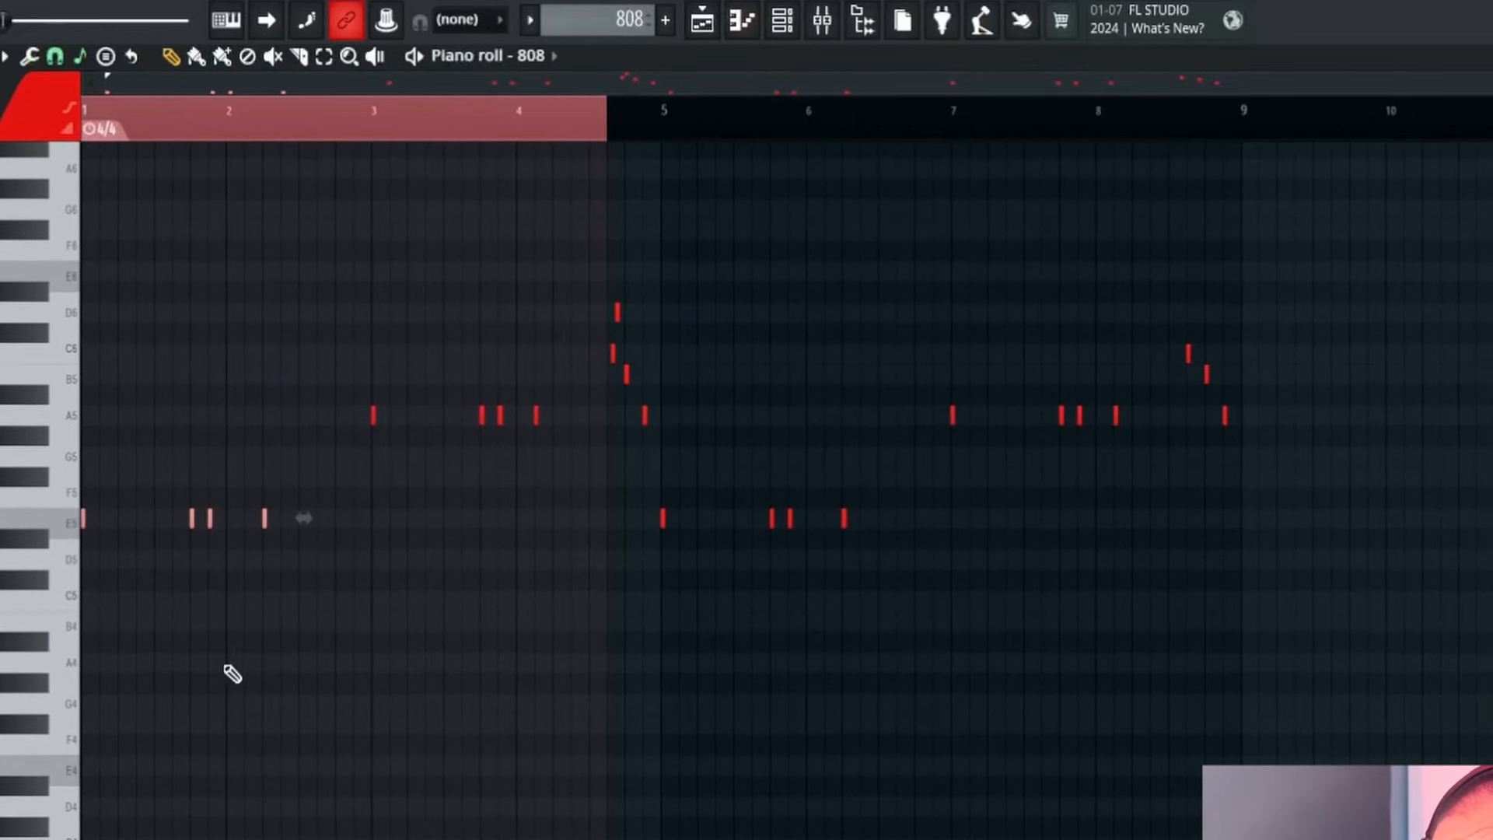
left_click_drag(572, 283, 667, 437)
key("space")
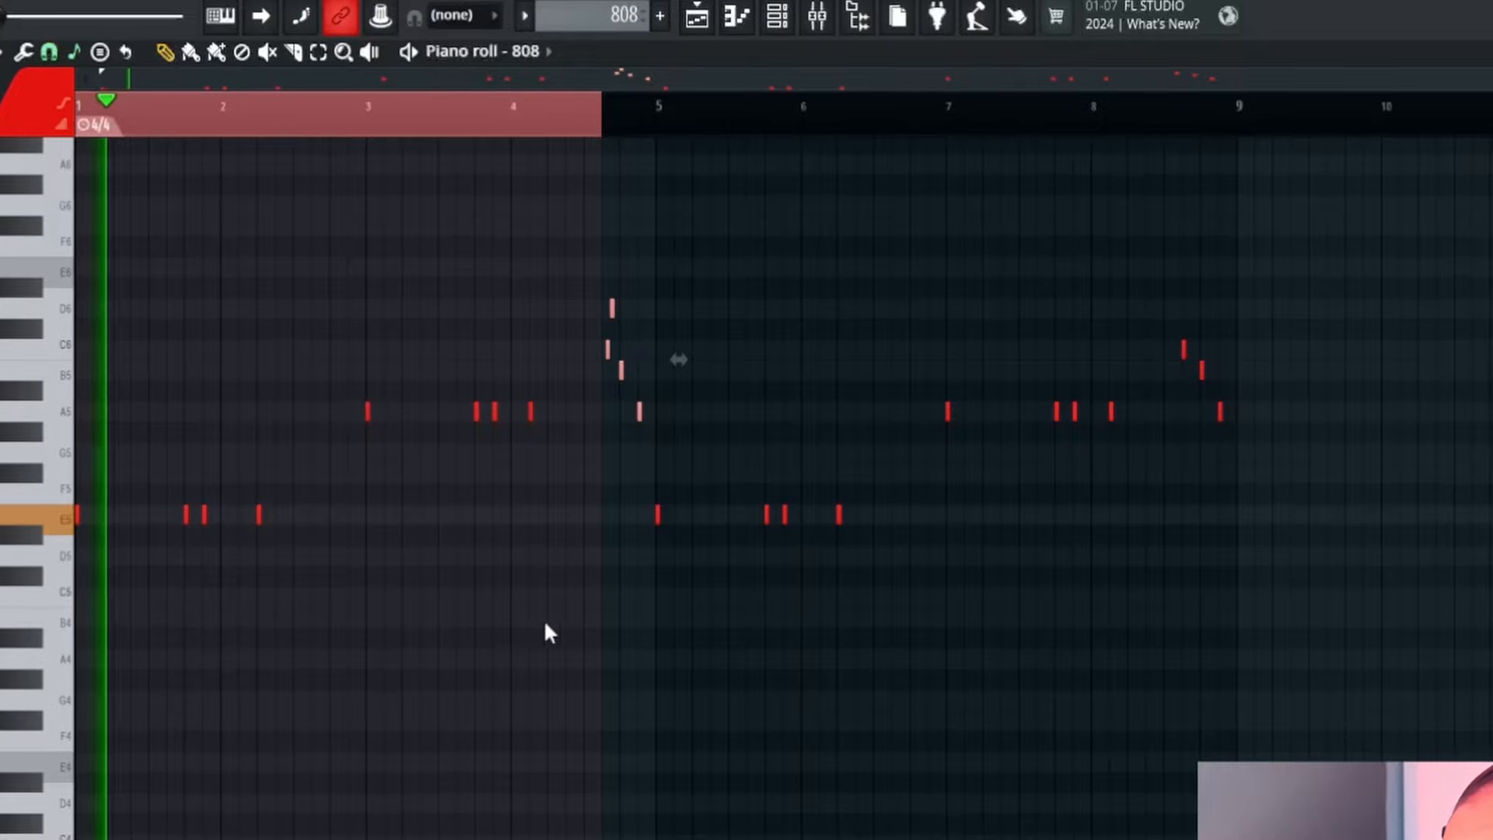
left_click(694, 598)
right_click(711, 601)
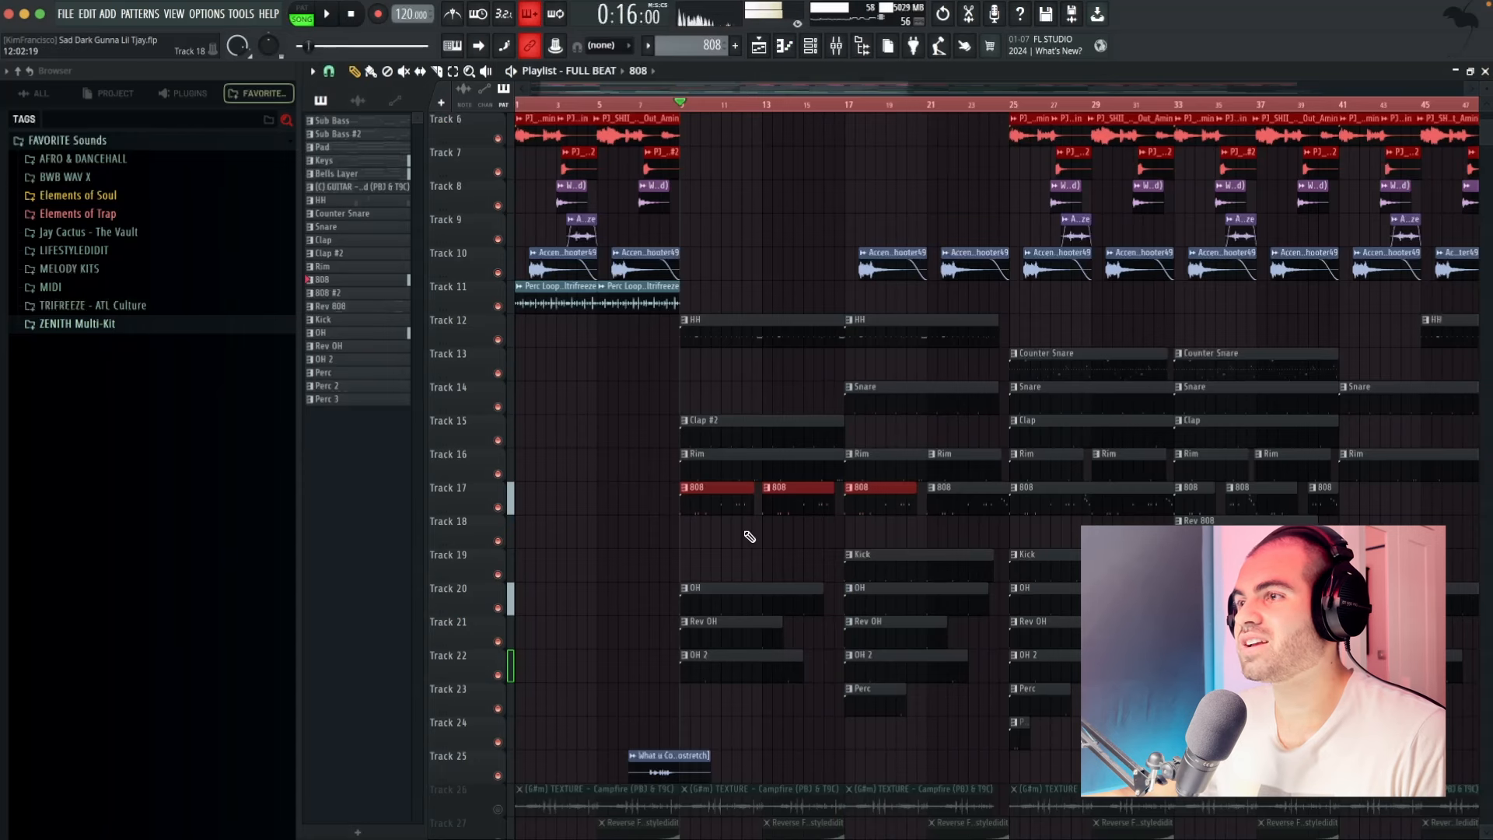
scroll(749, 537, "up", 5)
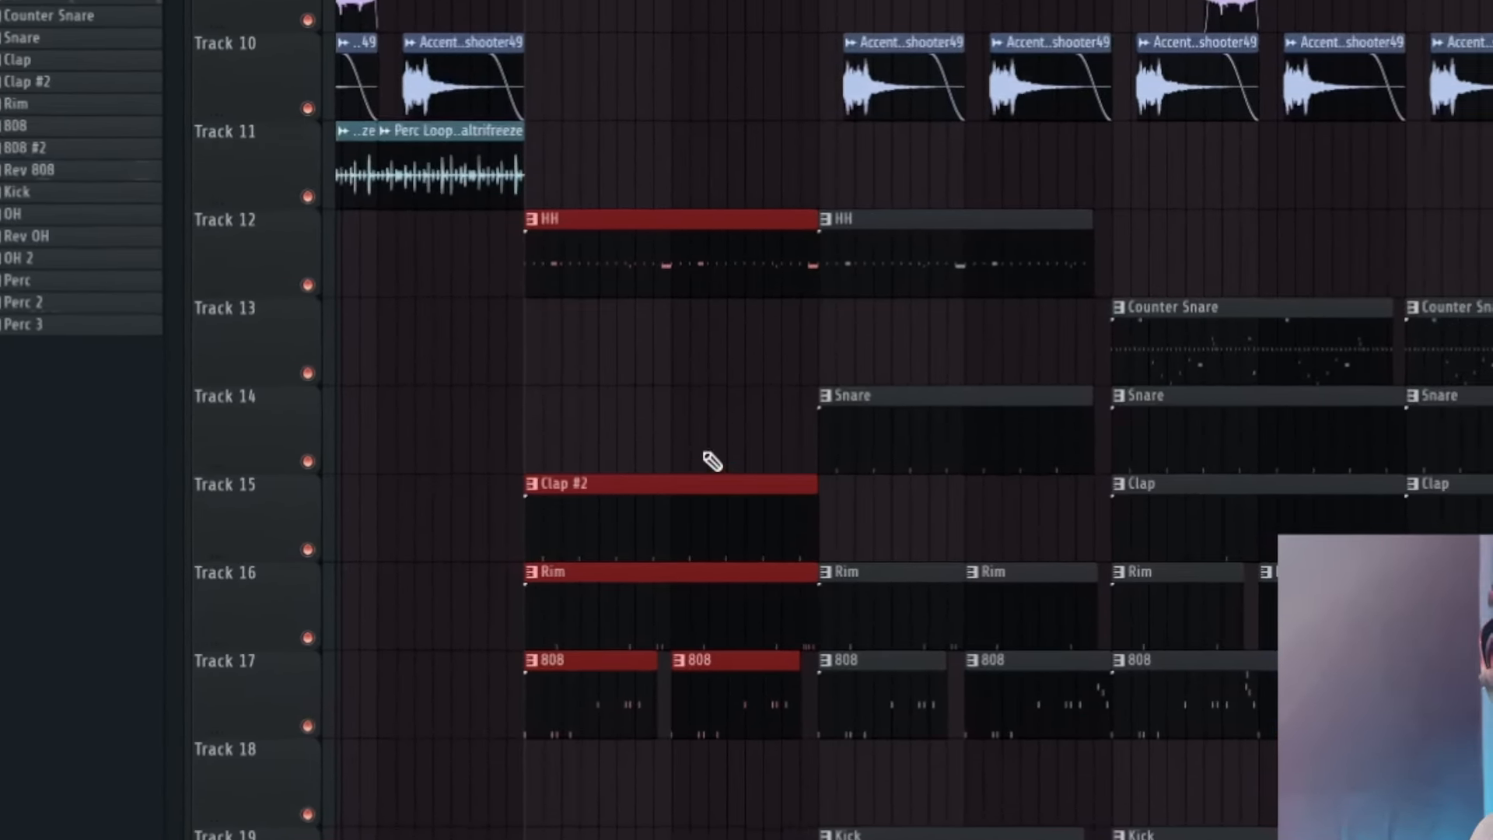
- Highlight the Snare and HH patterns at bar 17 and the first Counter Snare pattern at bar 25 on tracks 12–14
left_click_drag(684, 449, 770, 443)
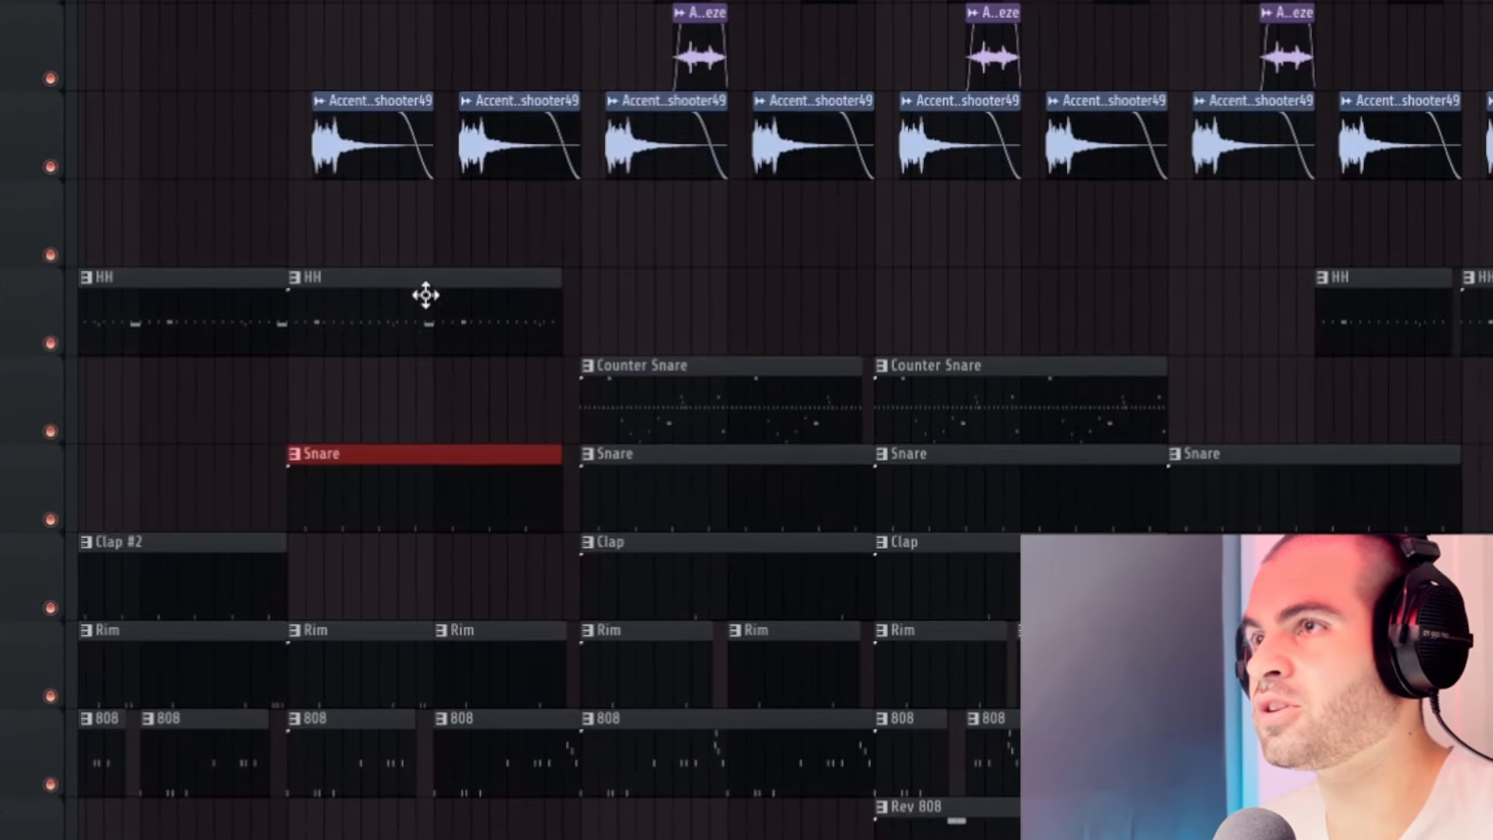
left_click(787, 268)
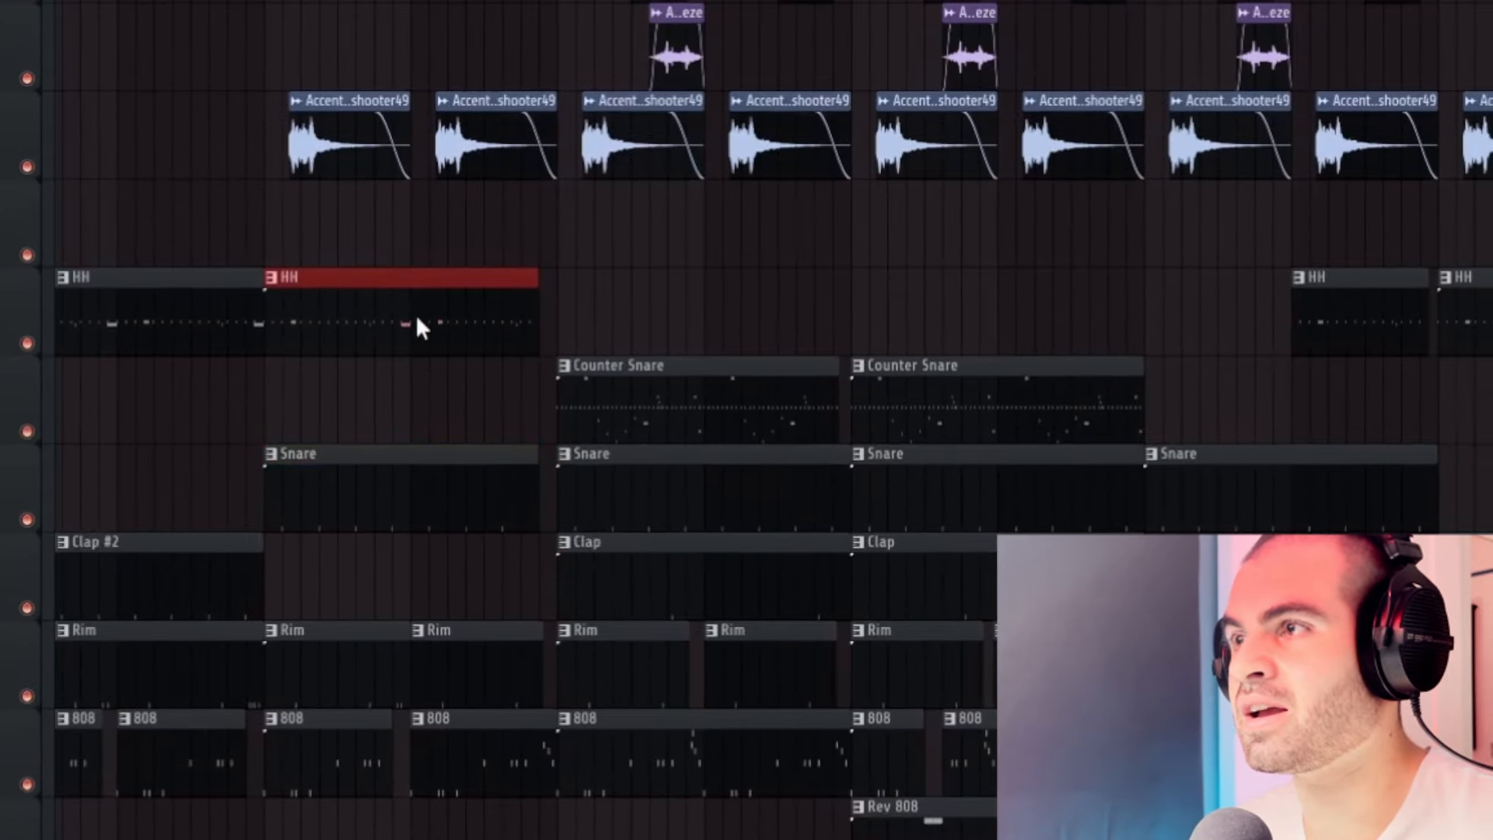
mouse_move(537, 359)
left_mouse_down()
mouse_move(720, 417)
mouse_move(713, 393)
left_mouse_up()
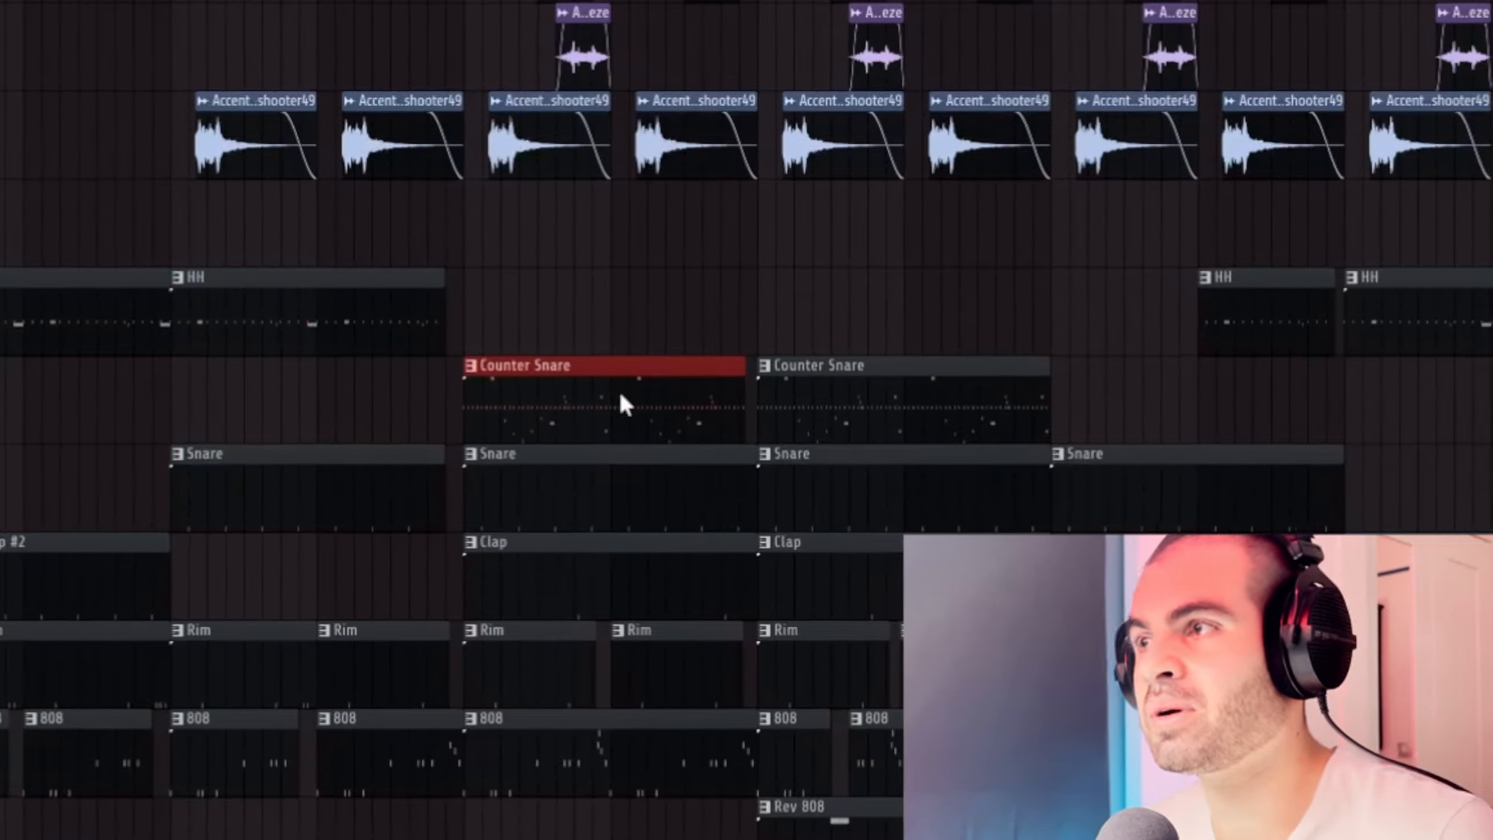
left_click_drag(412, 321, 615, 368)
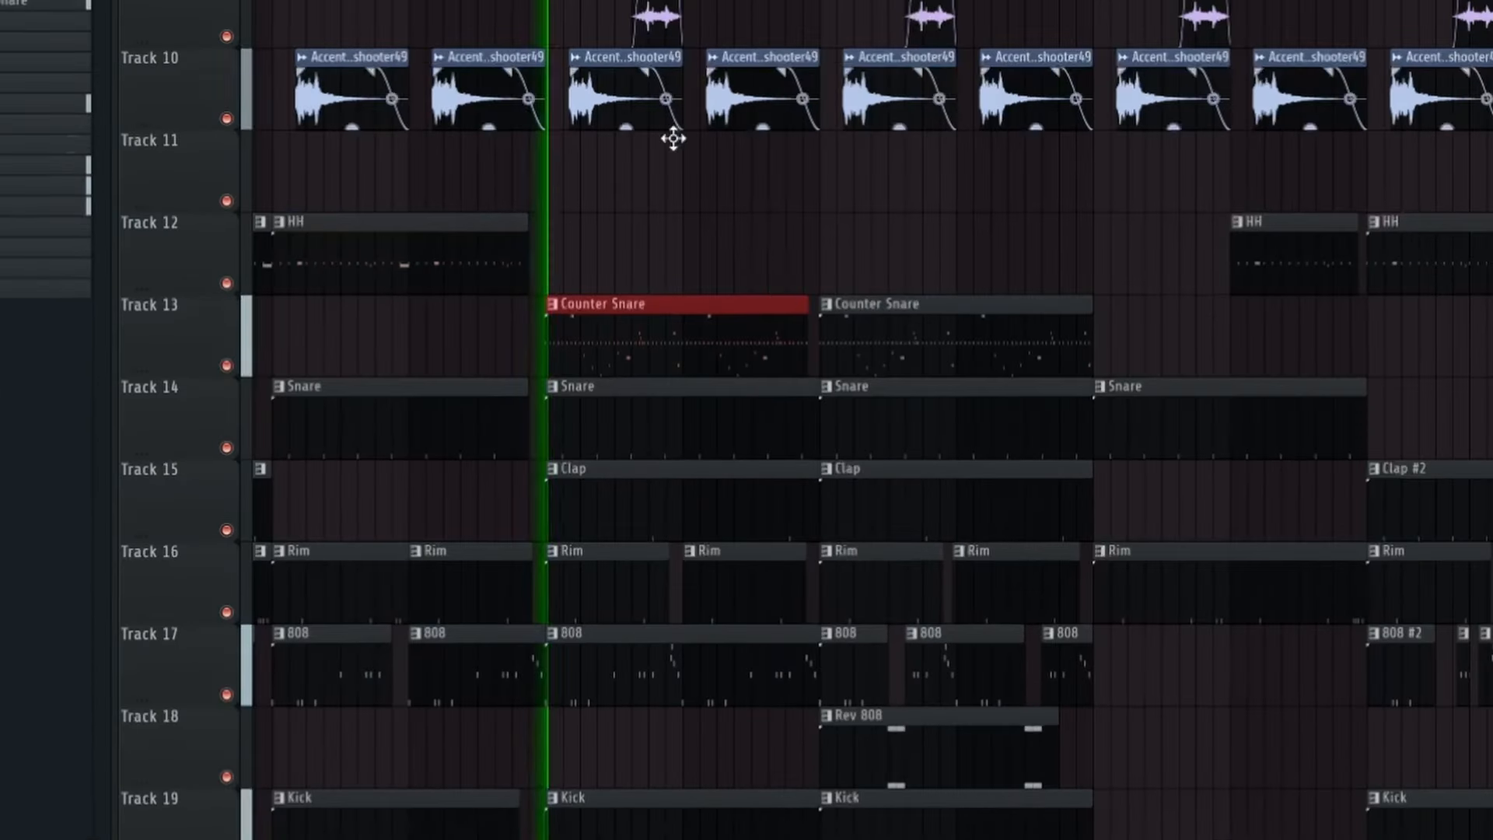
- Highlight the Kick pattern at bar 25 on track 19 and the percussion patterns on tracks 23 and 24
scroll(752, 311, "up", 3)
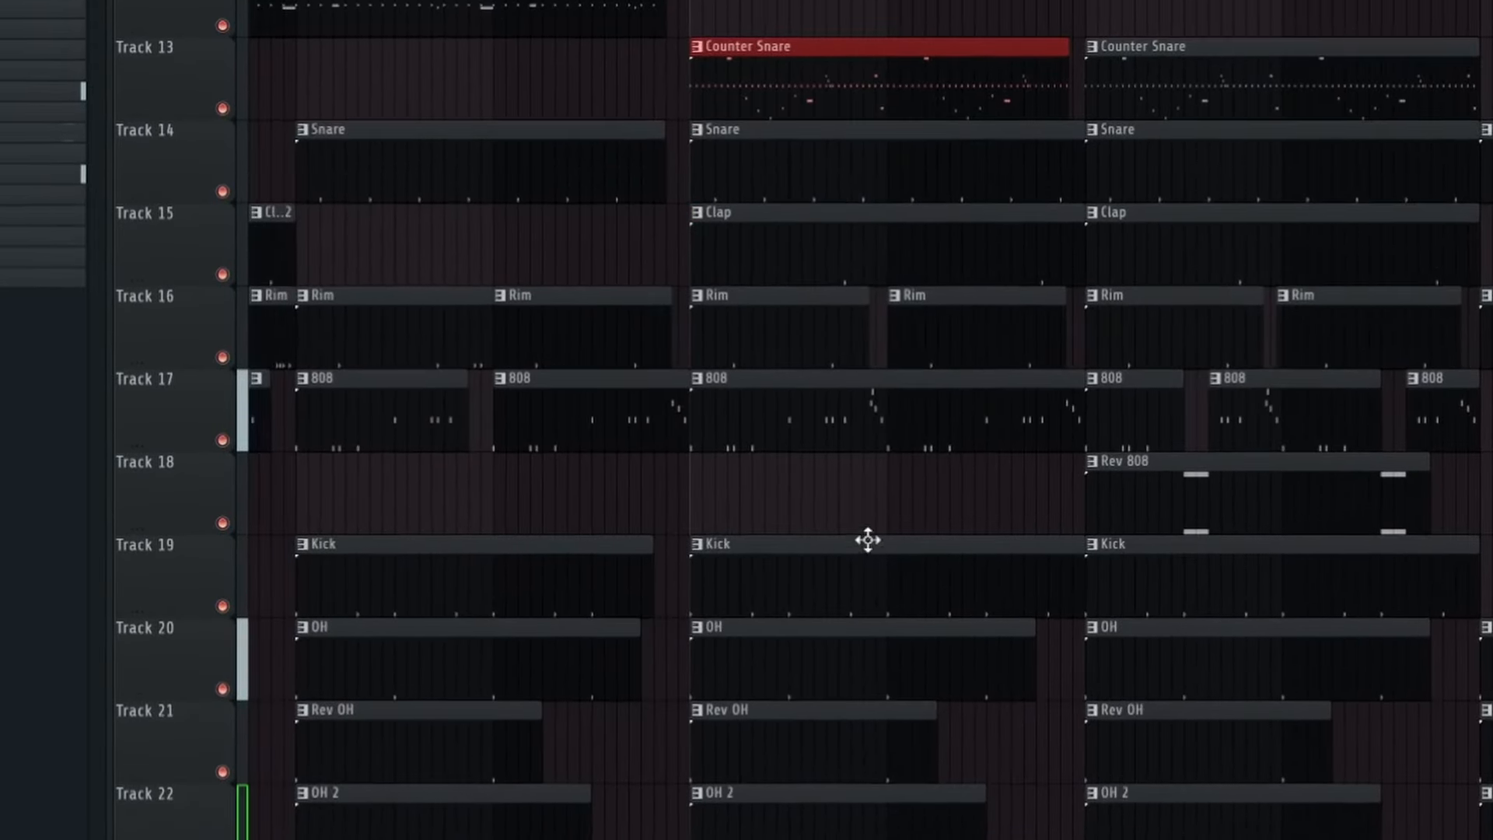
left_click_drag(857, 538, 960, 587)
scroll(920, 516, "down", 5)
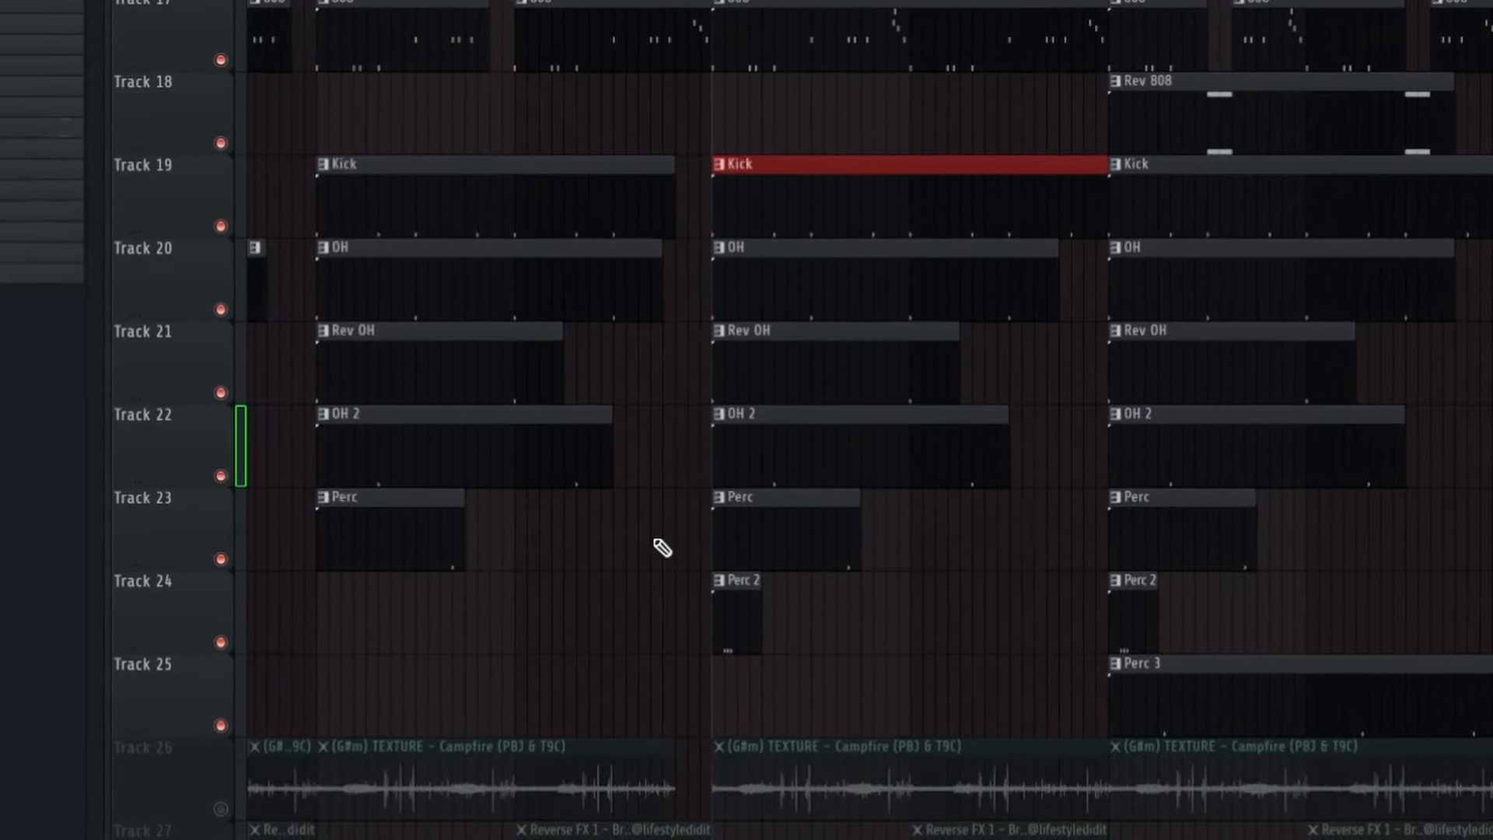
left_click_drag(653, 487, 833, 656)
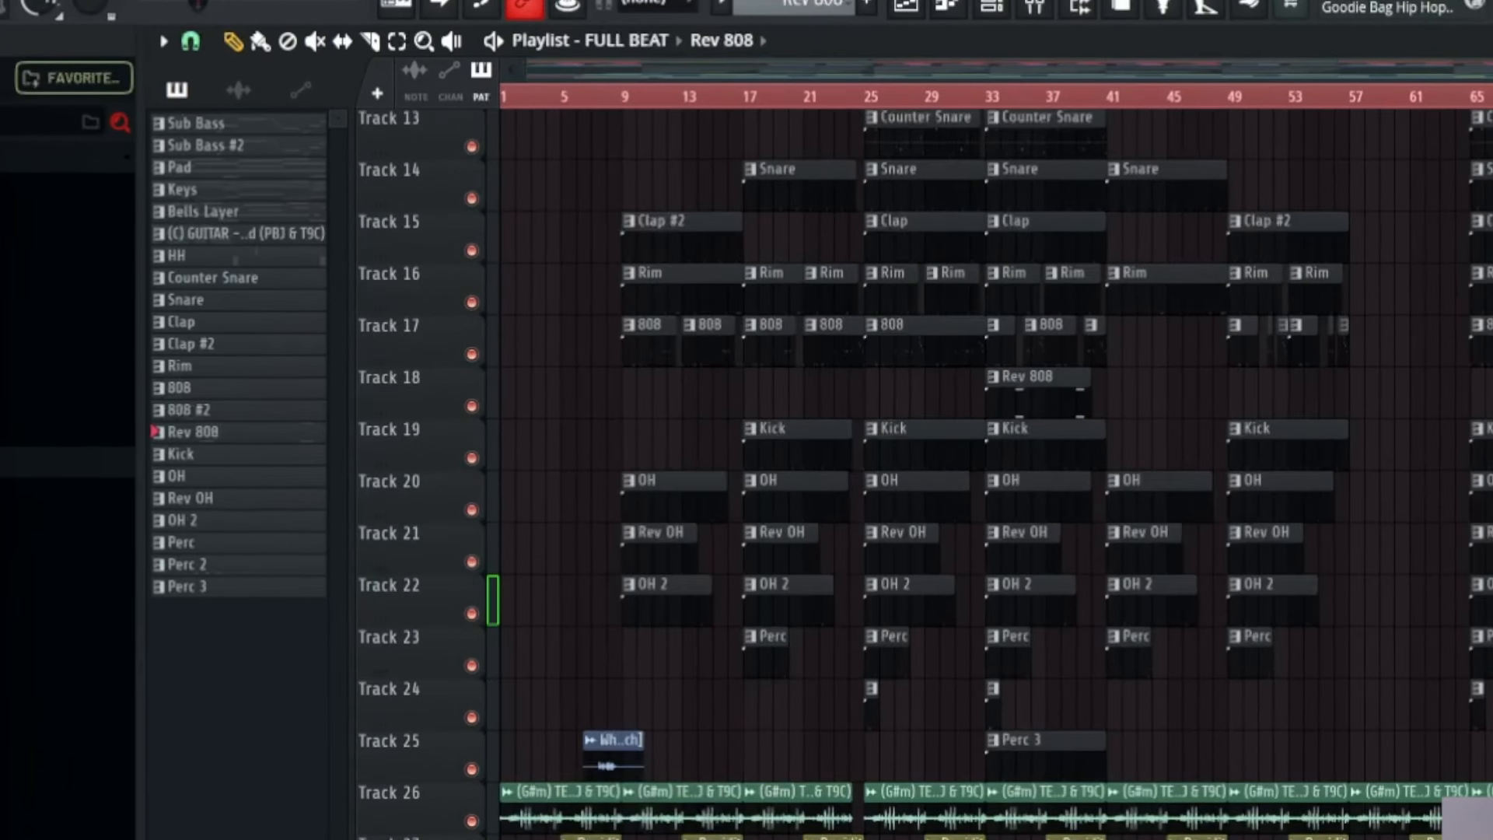
- Inspect the Campfire texture clip's channel settings, and highlight the Reverse FX 1 and Cymbal 3 clips around bar 9 for playback from bar 7
double_click(527, 801)
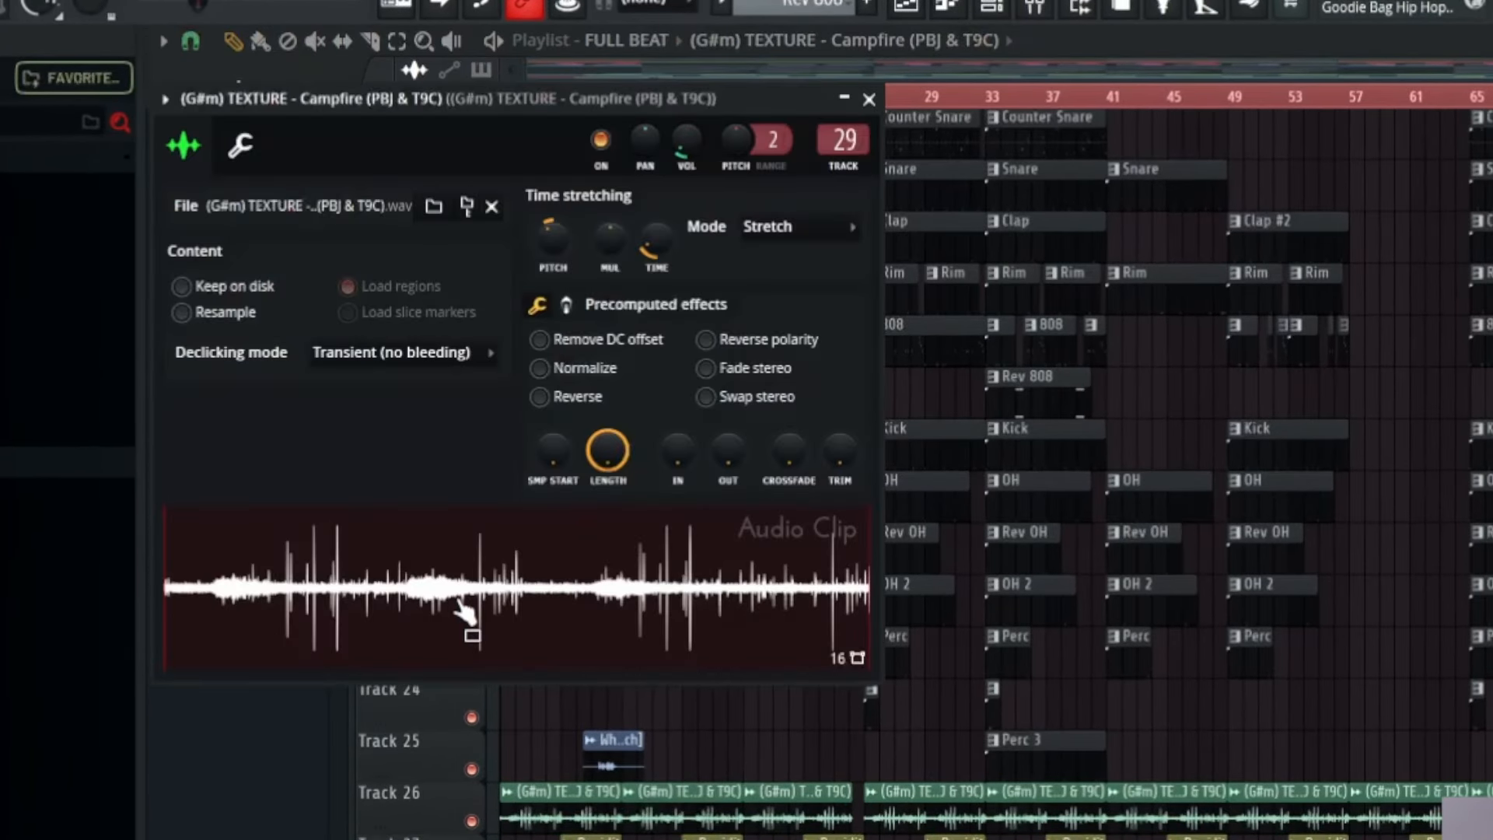
left_click(868, 98)
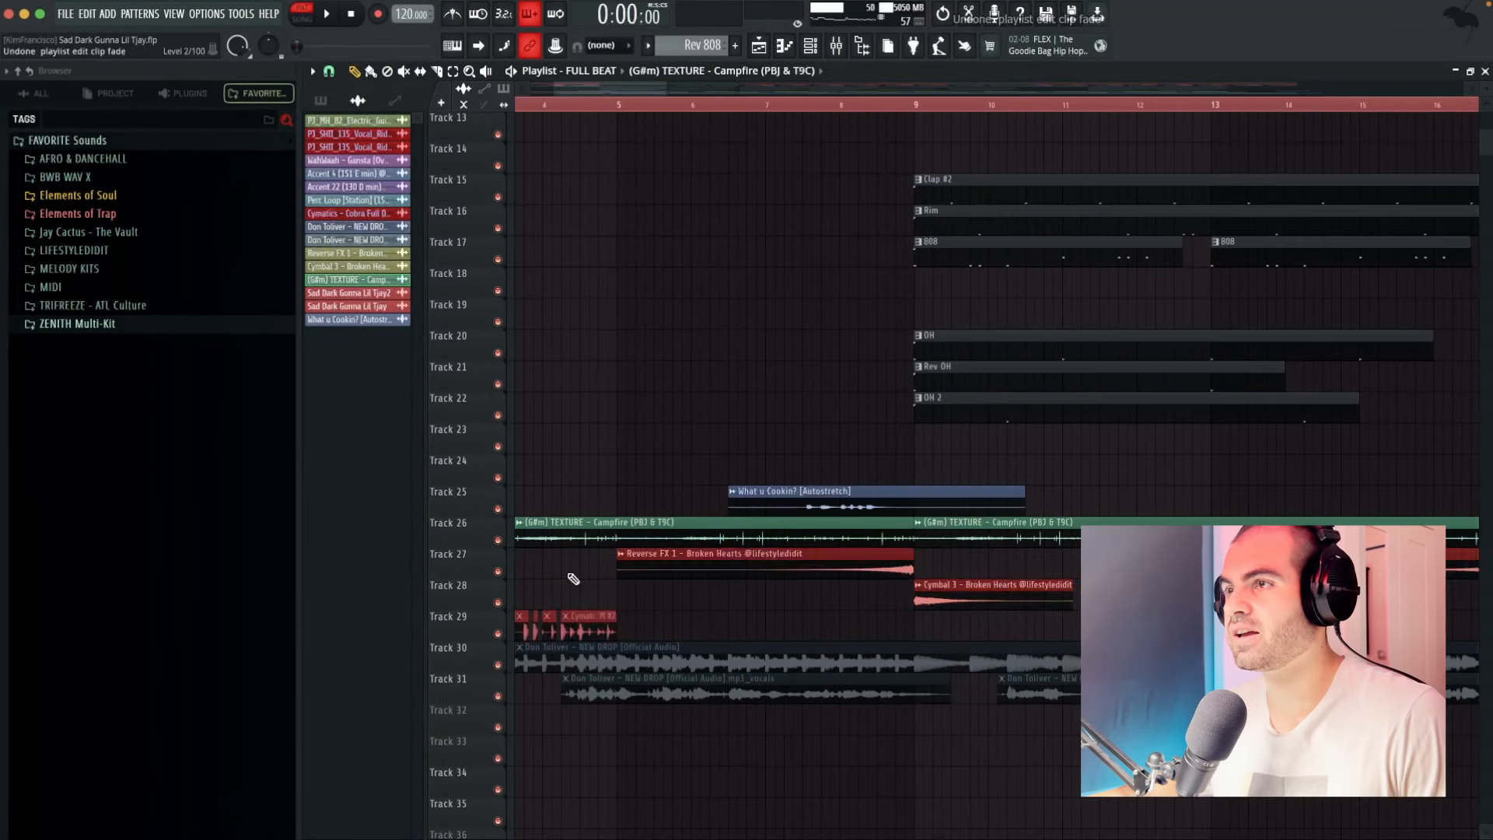
left_click_drag(569, 575, 998, 613)
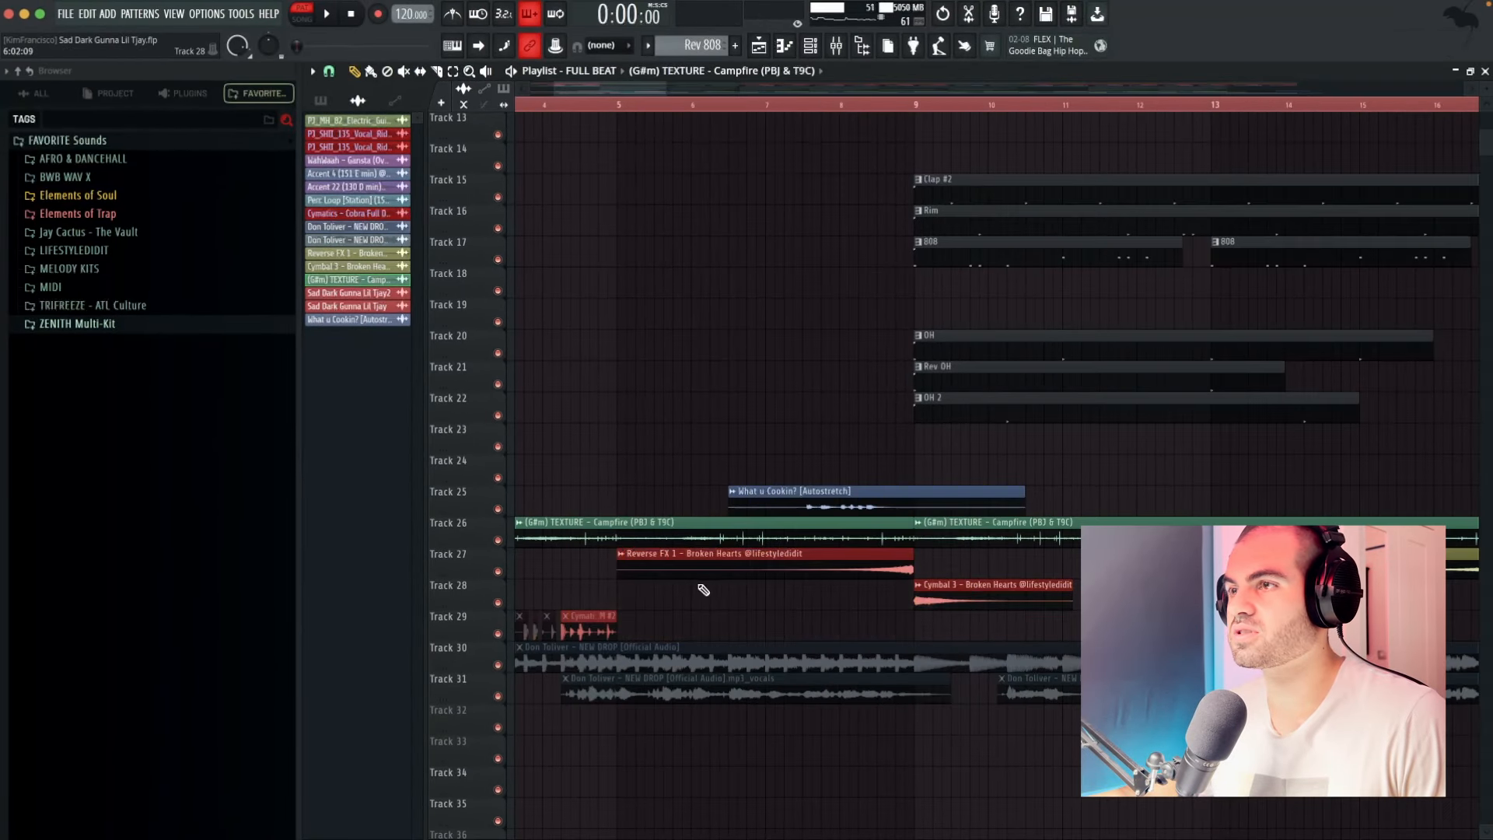
left_click(762, 107)
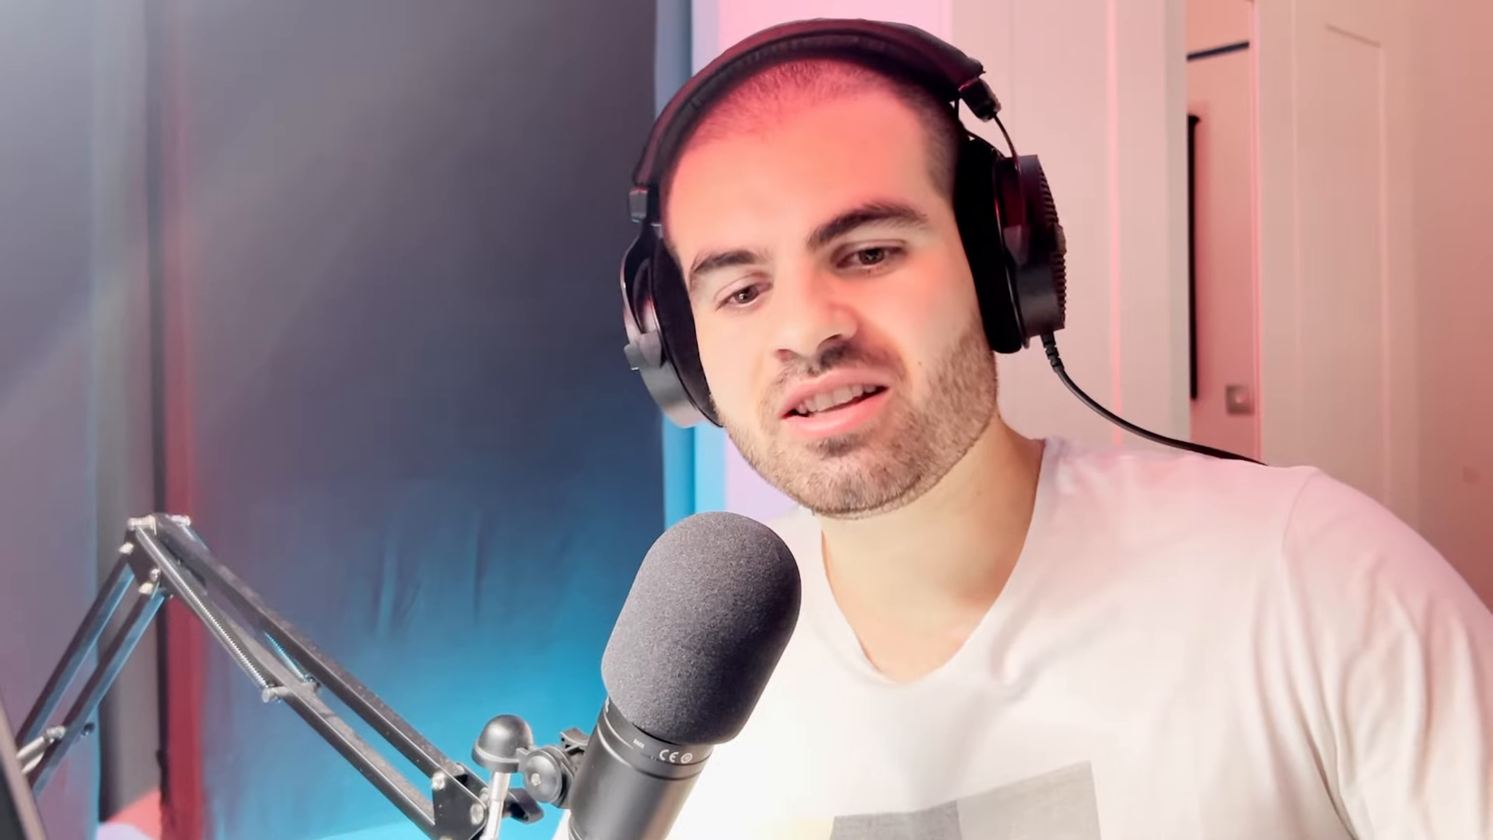